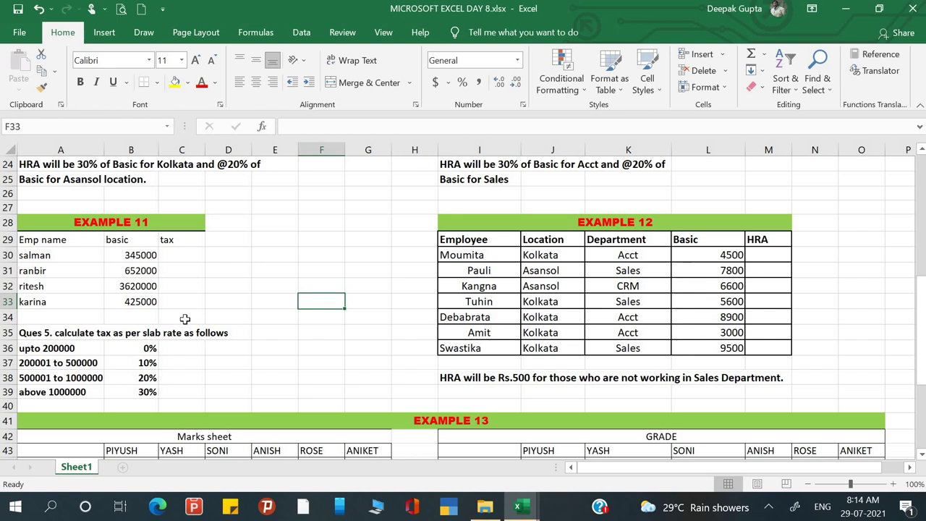
click(174, 299)
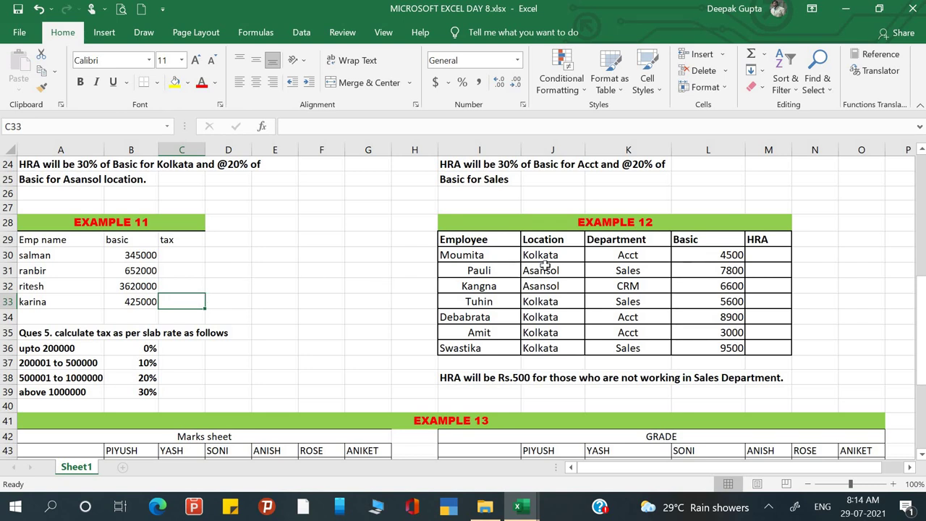
click(588, 218)
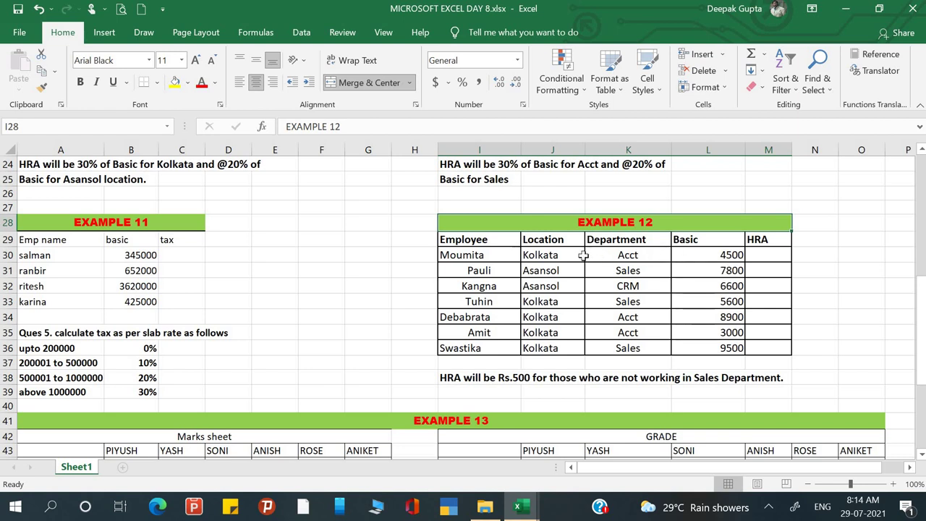
scroll(445, 377, down, 2)
click(437, 387)
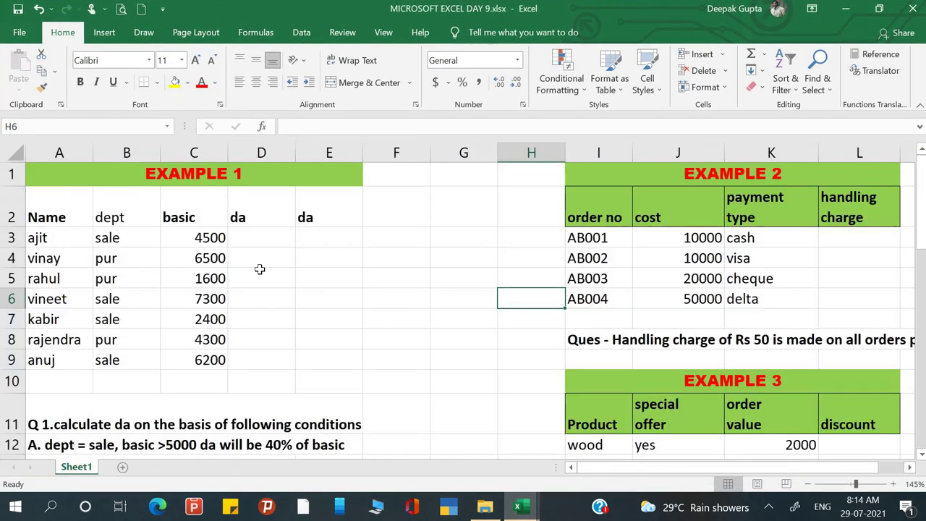
Step: Enter "and" in cell F3 and "or" in cell F4, beside the Example 1 table
click(418, 240)
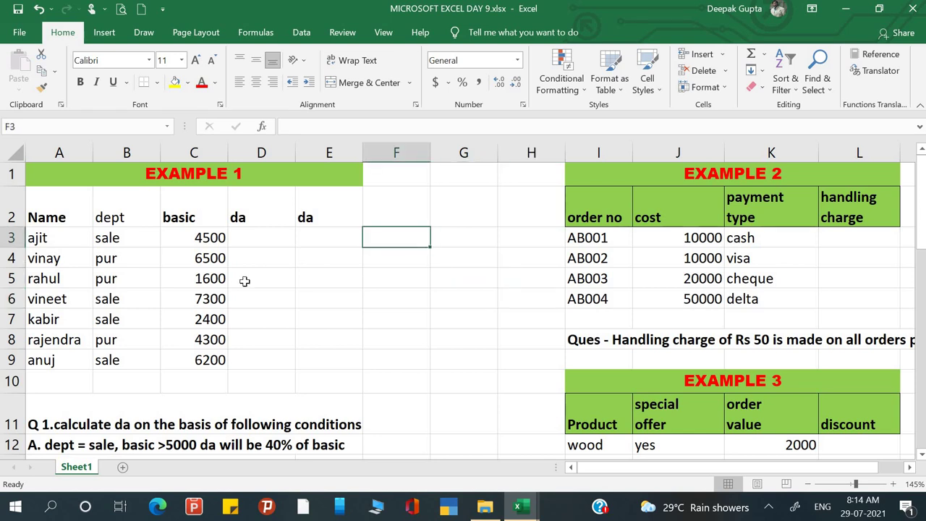
text(and)
key(Return)
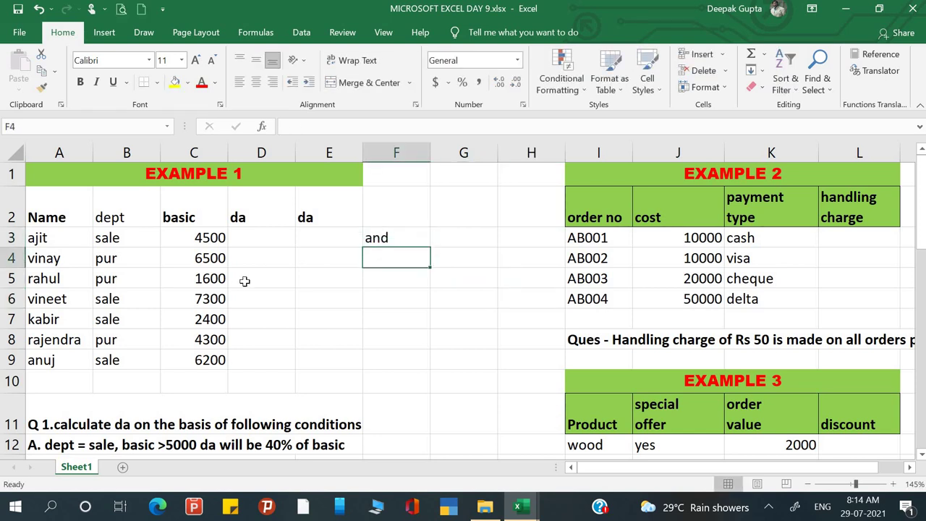
text(or)
key(Return)
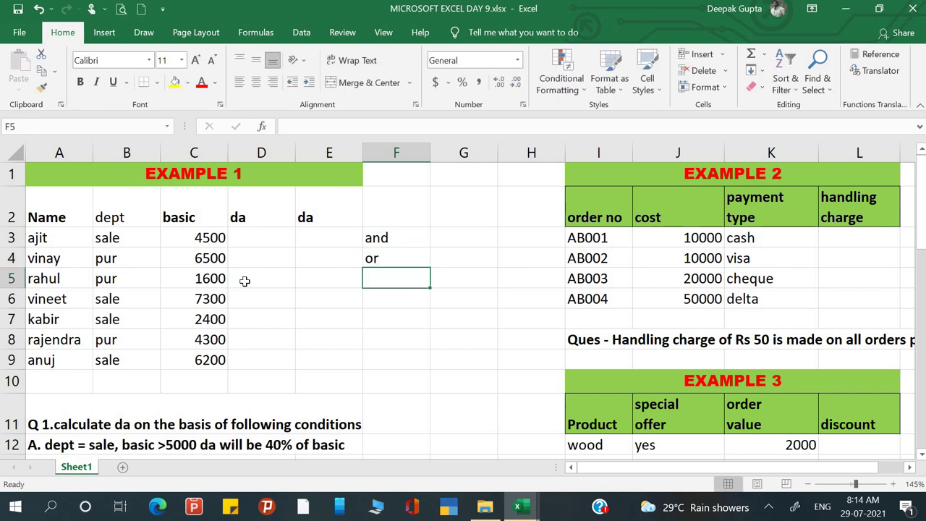
click(381, 238)
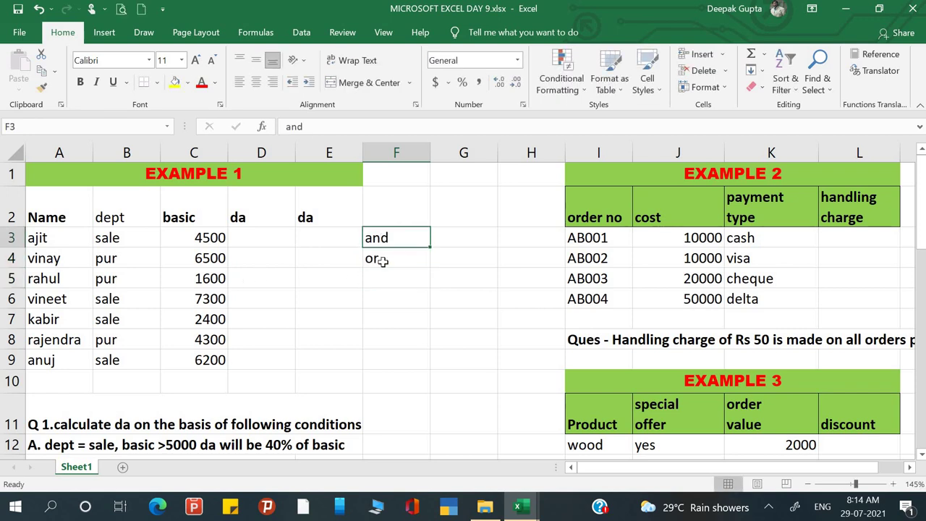
click(382, 261)
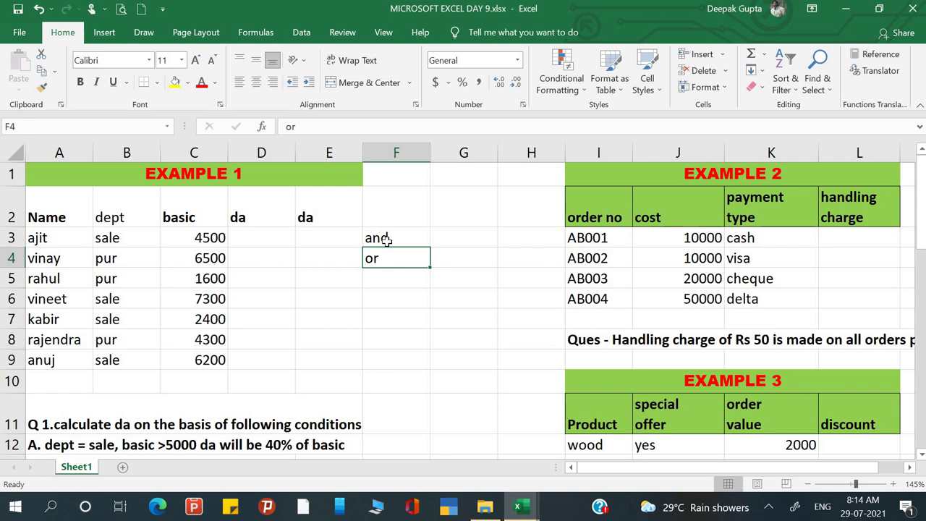
Step: Switch to the MICROSOFT EXCEL DAY 8 workbook and select the Example 12 heading
click(521, 506)
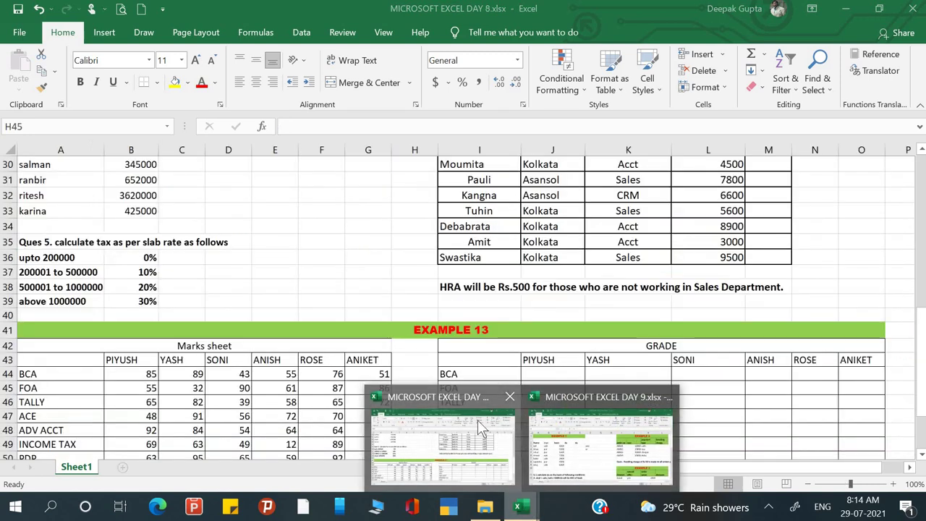
click(476, 424)
click(561, 304)
scroll(560, 304, up, 1)
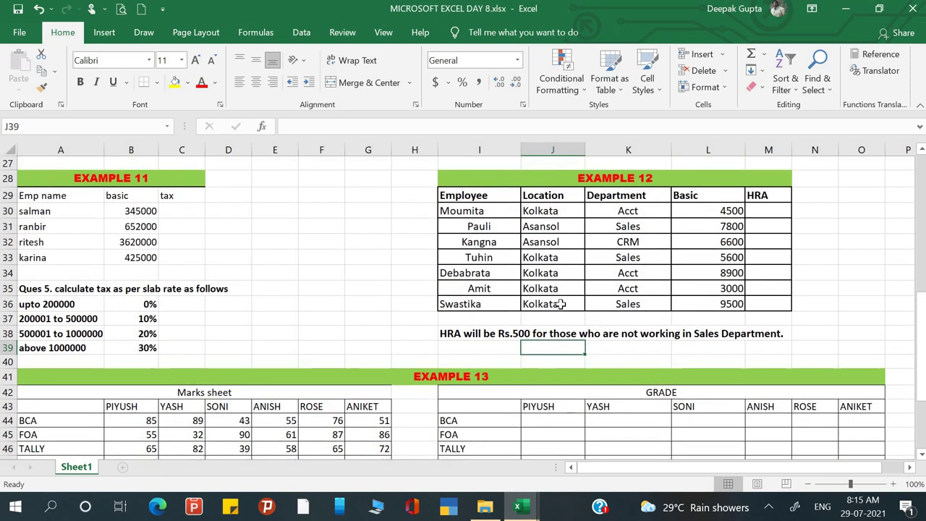
click(602, 181)
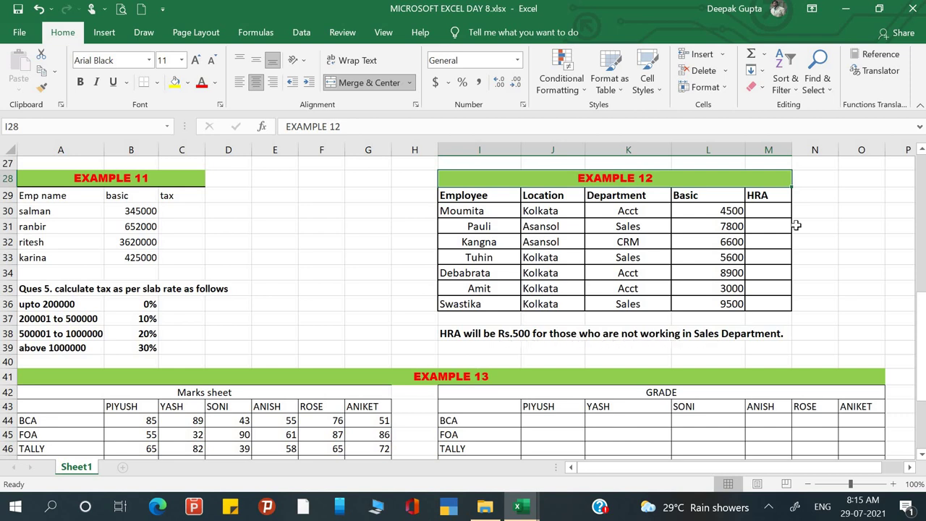
Step: Enter =IF(K30="sales","",500) in cell M30 so that only non-sales departments receive 500 HRA
click(767, 211)
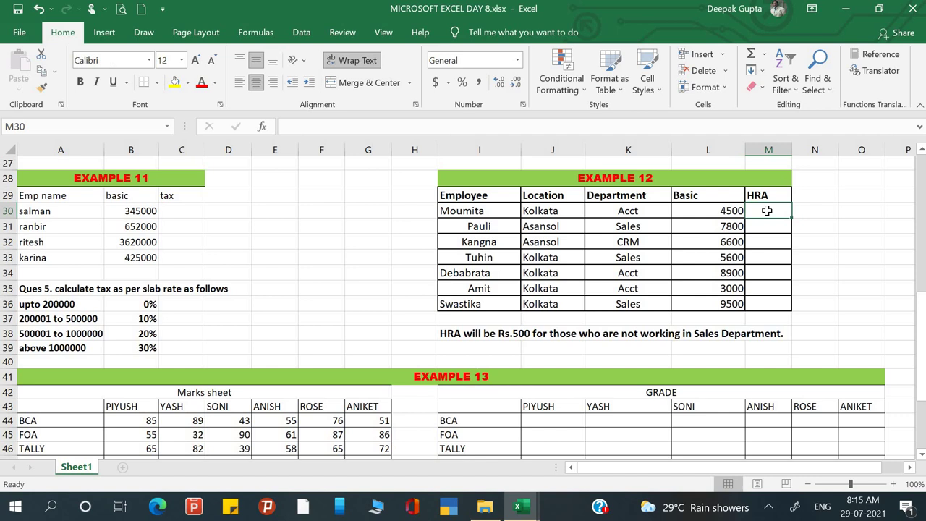
text(=if)
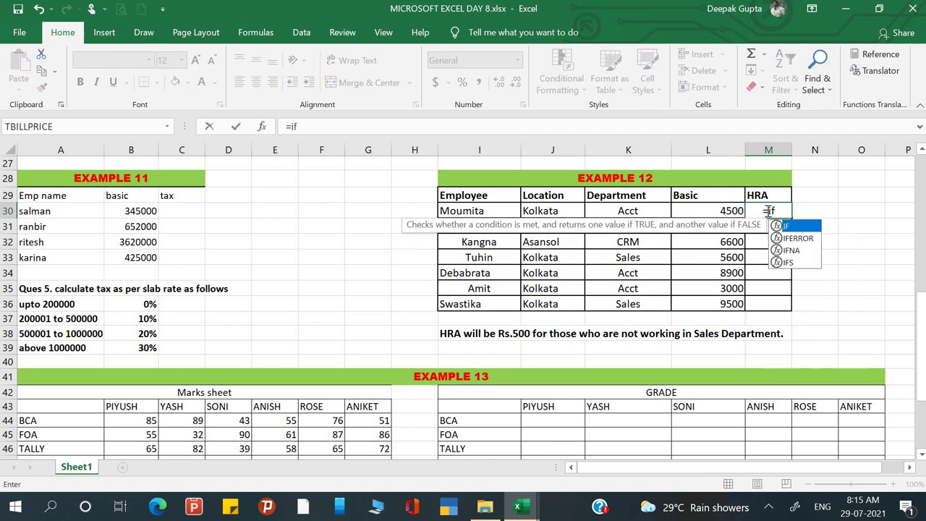
text(()
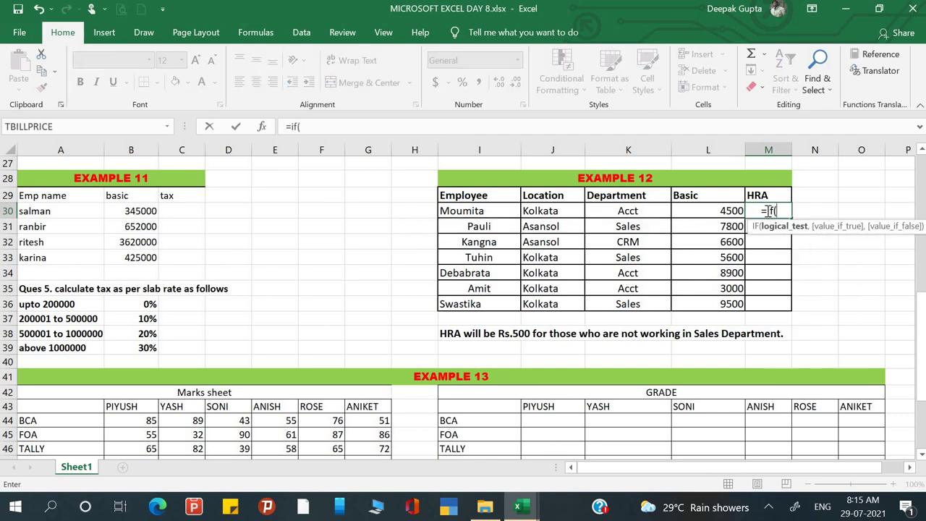
click(628, 210)
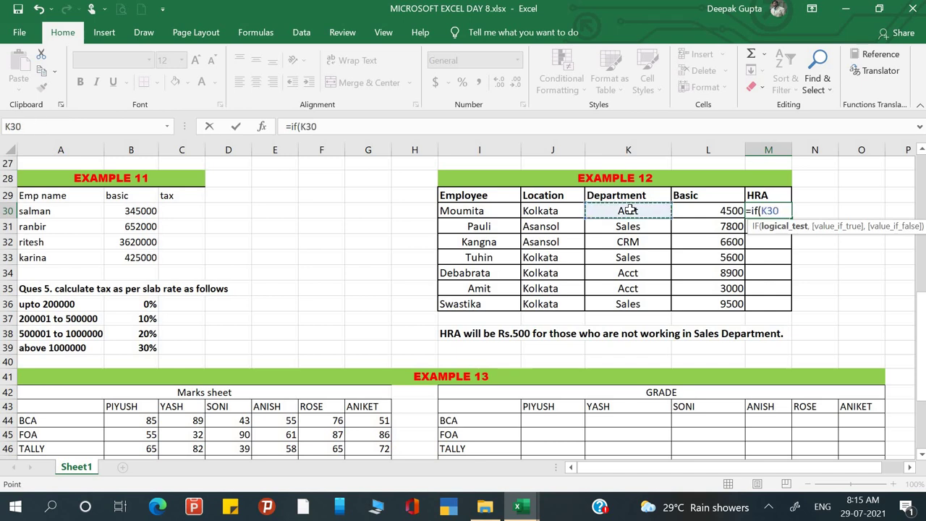
text(=)
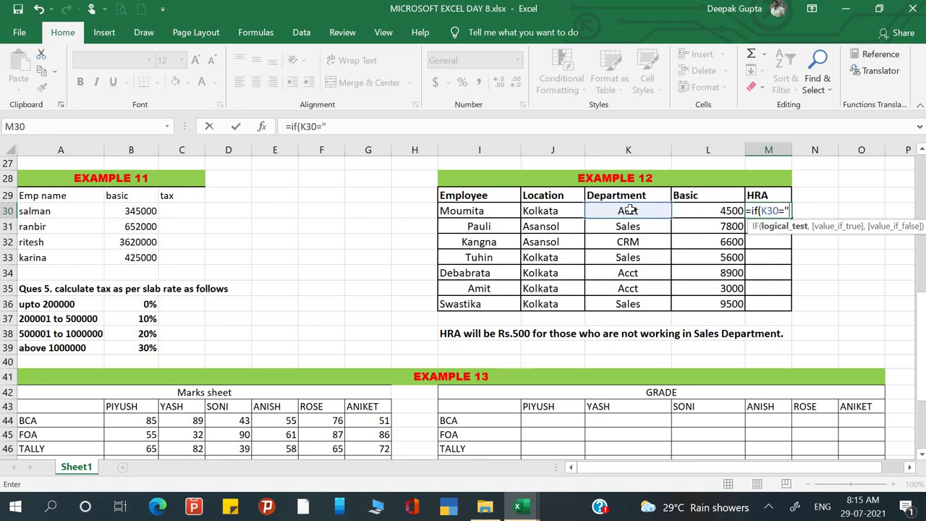
text("sale)
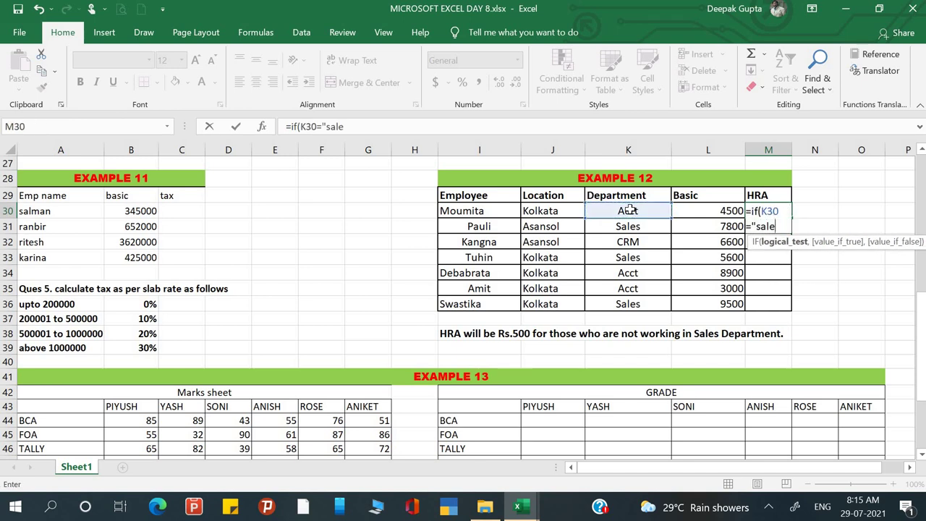
text(s")
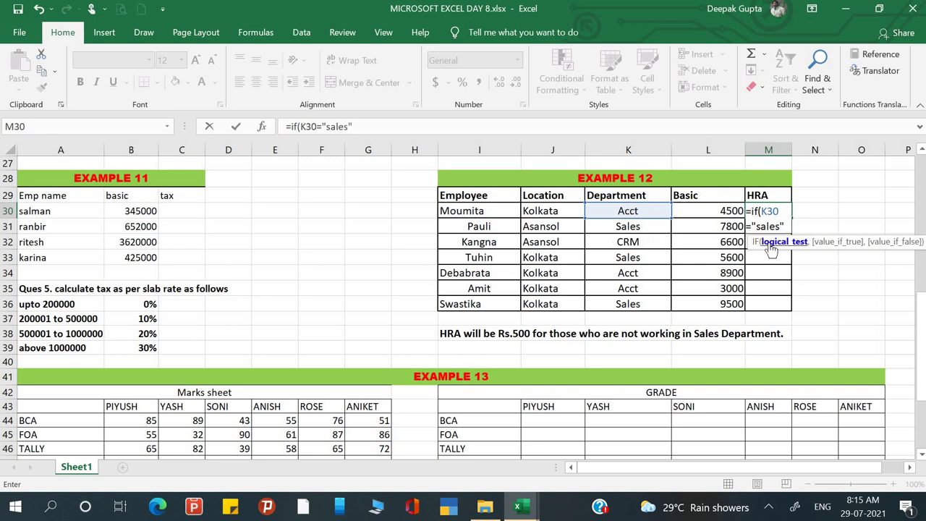
text(,)
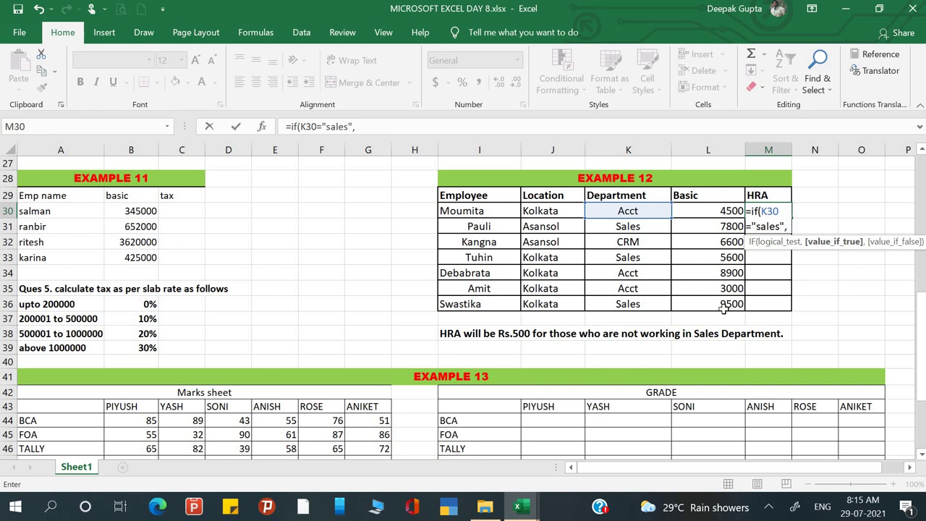
text("",)
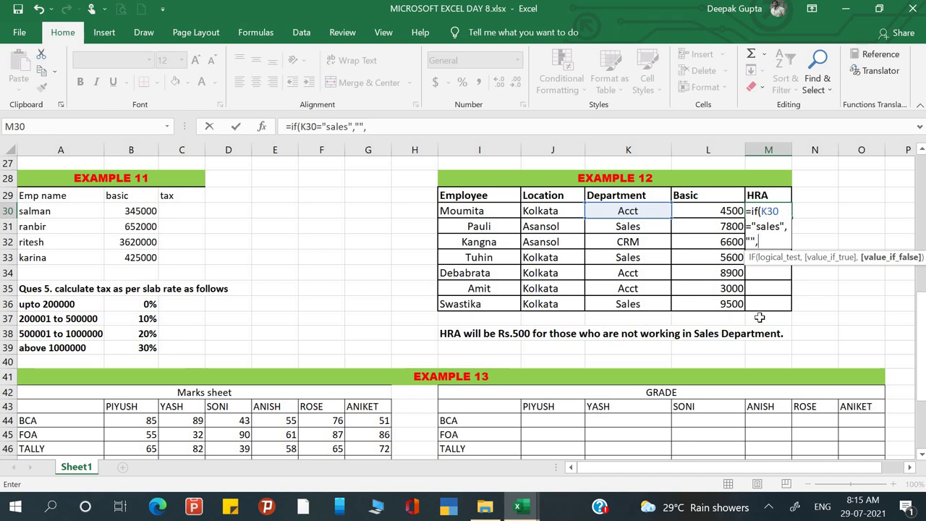
text(500)
key(Return)
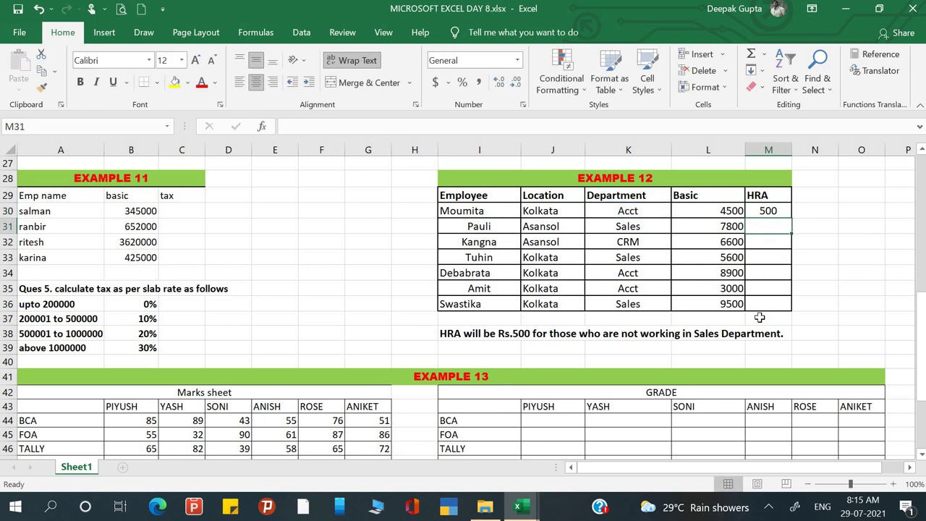
Step: Fill the HRA formula from M30 down to M36 for the remaining employees
click(781, 211)
drag(791, 218, 793, 306)
click(784, 291)
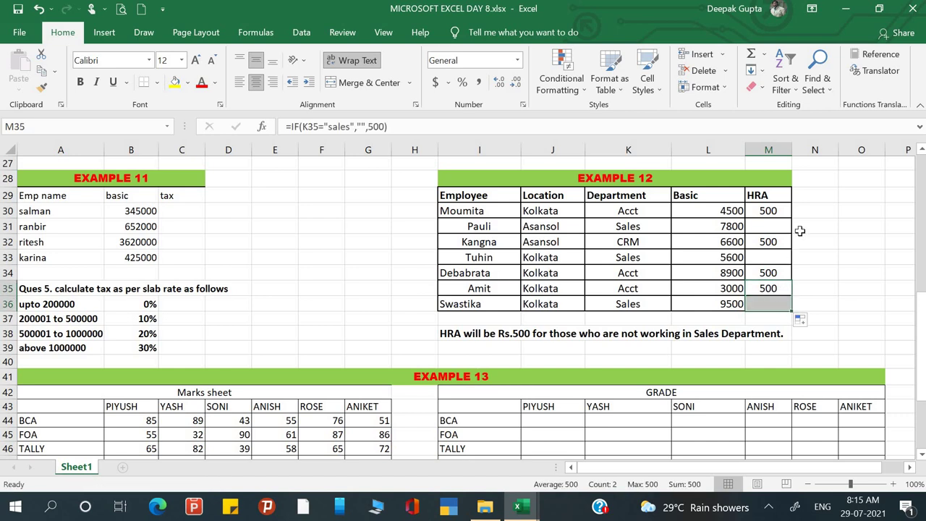
Step: Enter the note "not" in cell O28, beside the Example 12 heading
click(816, 182)
click(857, 180)
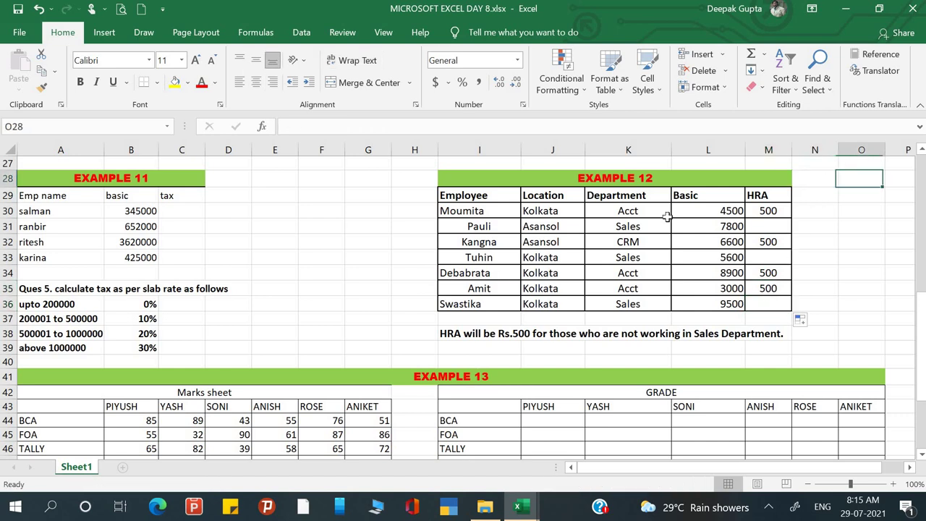
key(Down)
text(not)
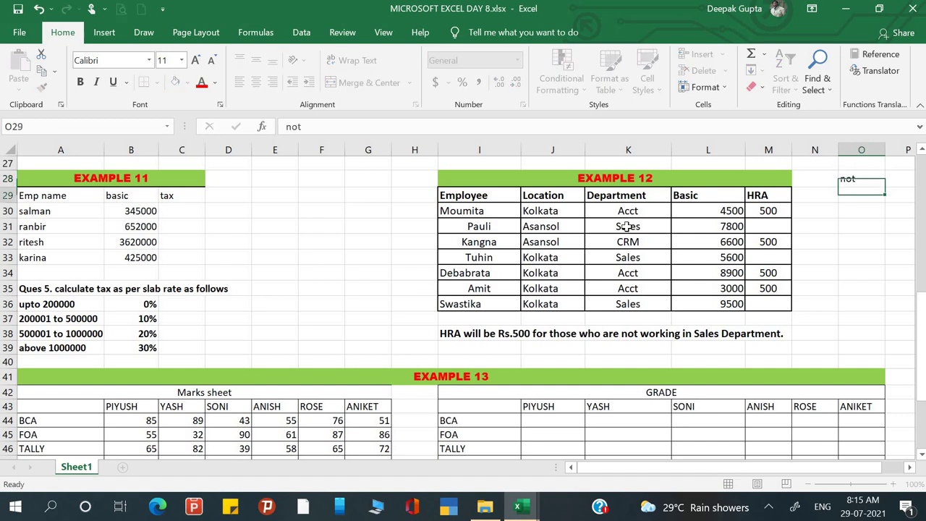
key(Return)
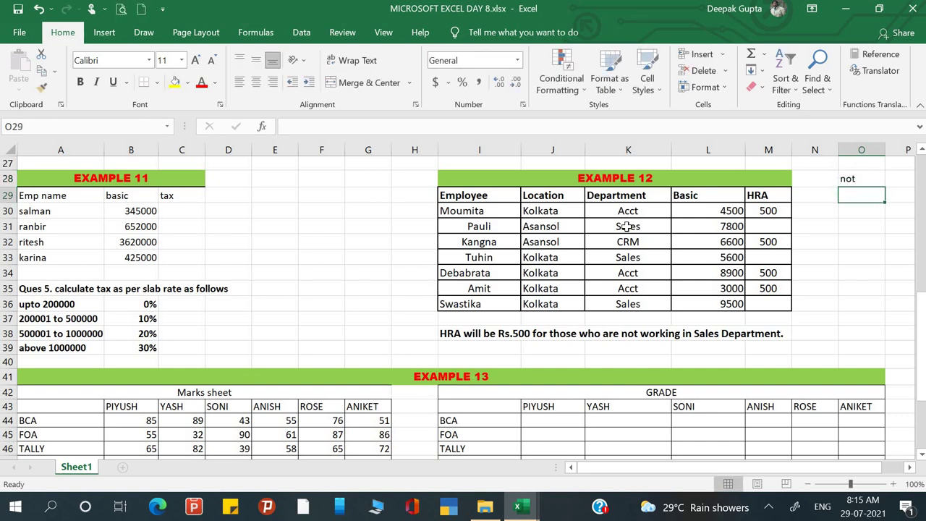
key(Left)
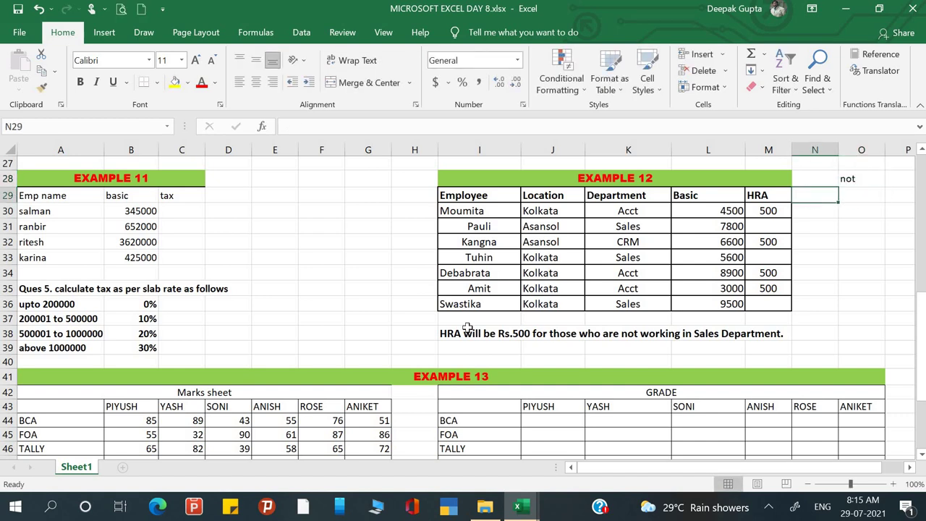
Step: Switch to the MICROSOFT EXCEL DAY 9 workbook and enter "not" in cell F5, below "or"
mouse_move(532, 510)
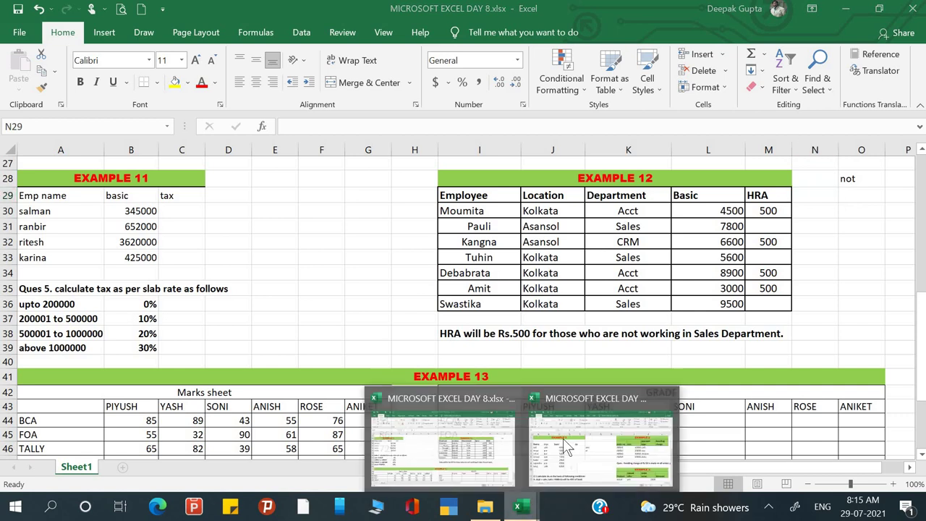
click(622, 434)
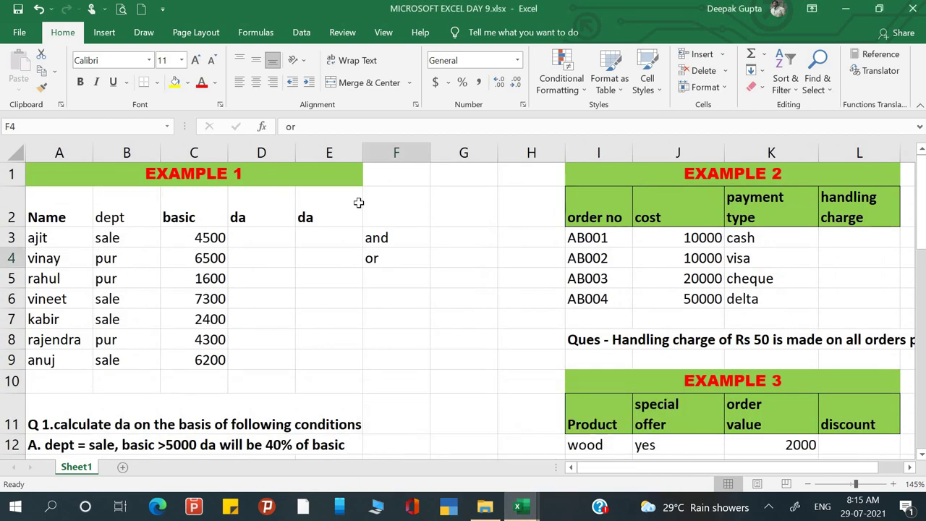
click(374, 281)
text(not)
key(Return)
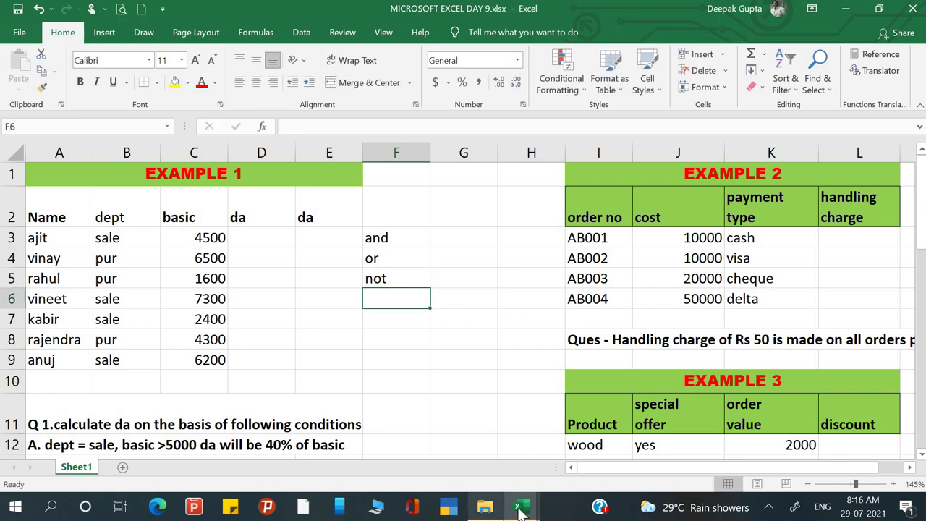
Step: Switch back to the MICROSOFT EXCEL DAY 8 workbook and begin an IF formula in cell N30, beside the HRA column
mouse_move(517, 508)
click(440, 435)
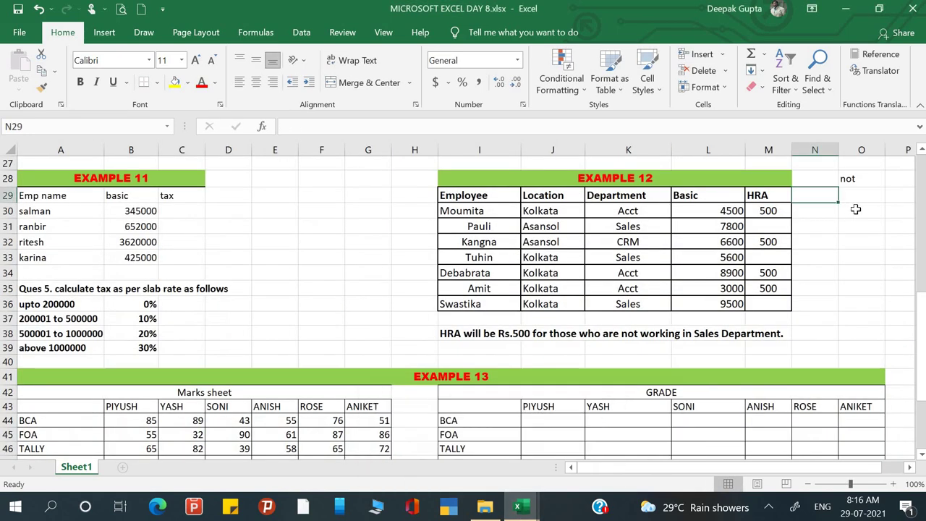
click(827, 209)
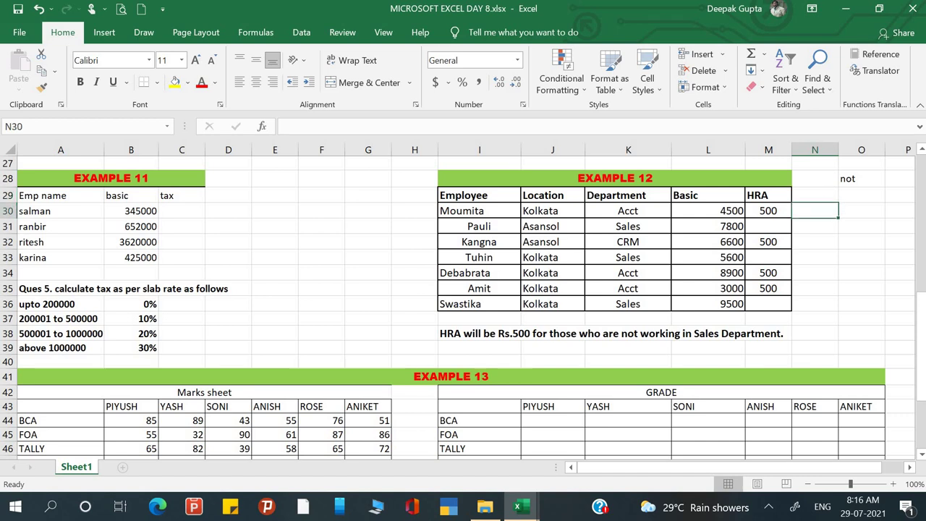
text(=i)
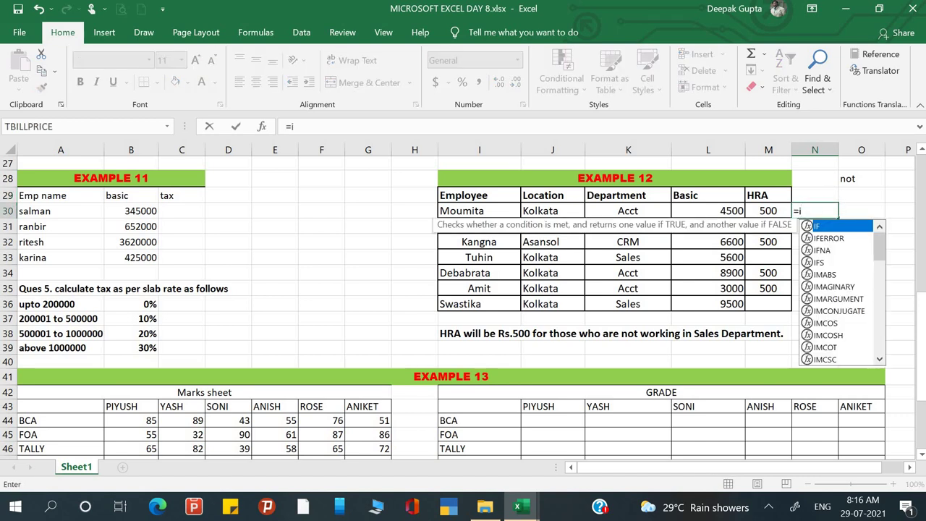
text(f()
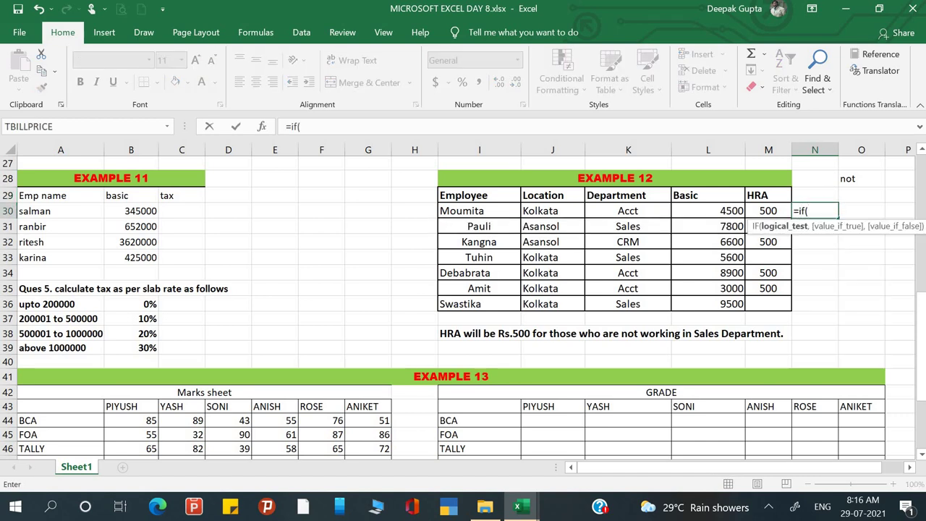
click(627, 209)
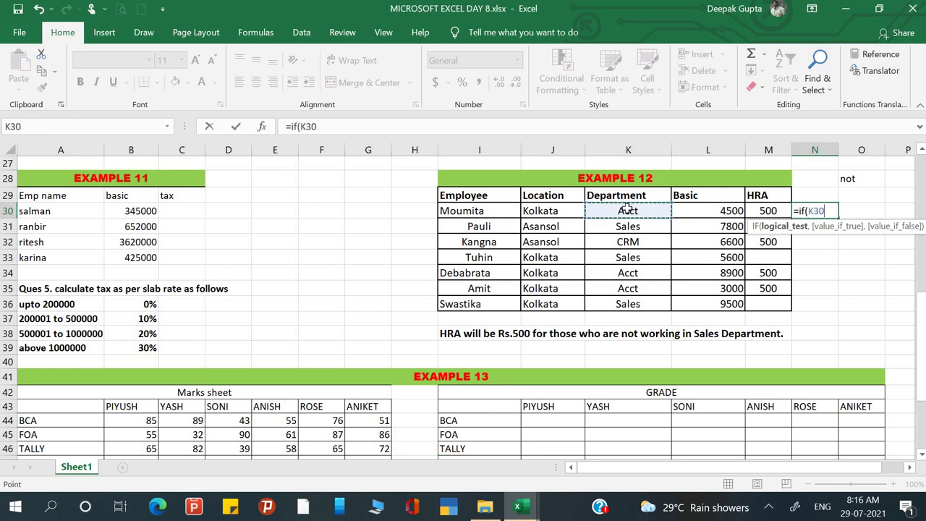
key(BackSpace)
key(BackSpace)
key(BackSpace)
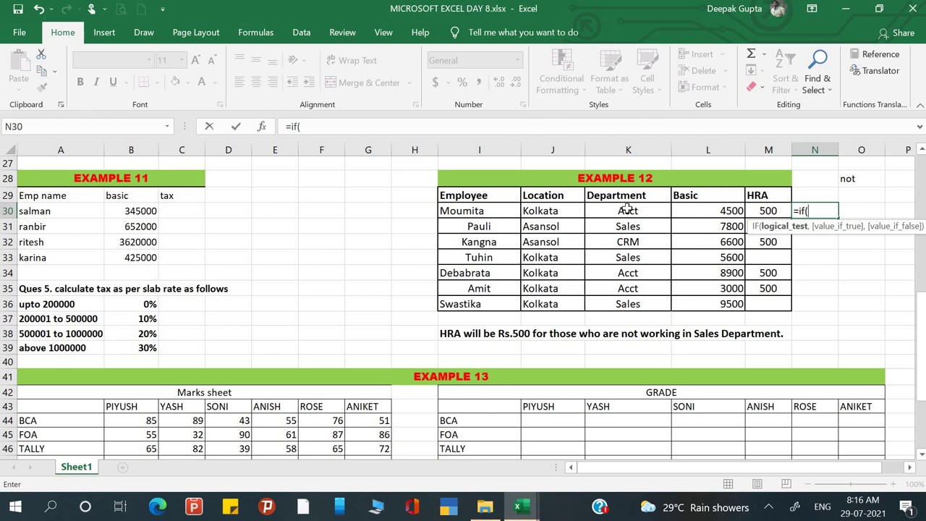
Step: Complete the formula in N30 as =IF(NOT(K30="sale"),500,"") and fill it down to N36
text(not)
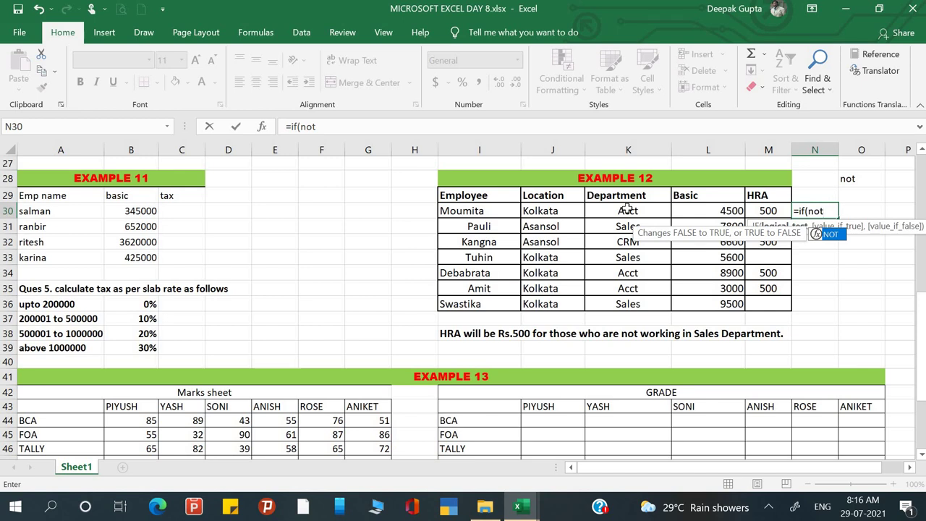
text(()
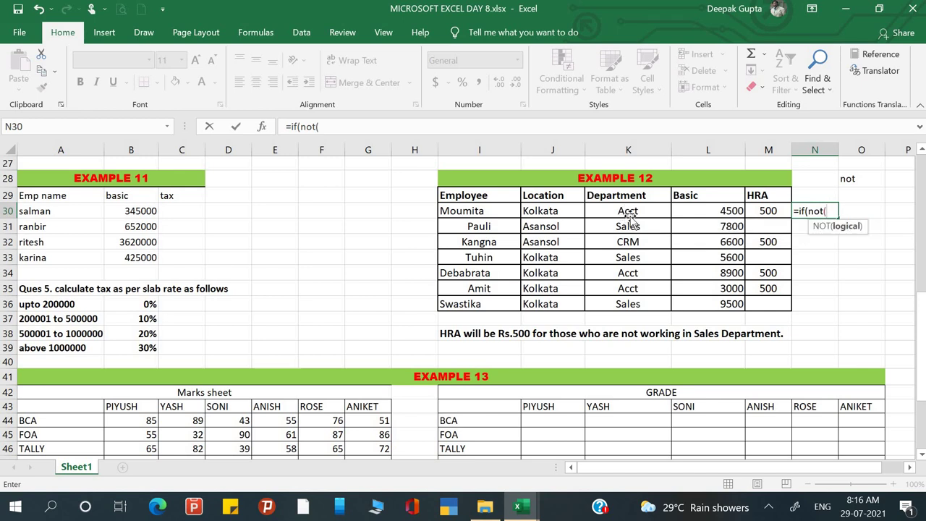
click(628, 214)
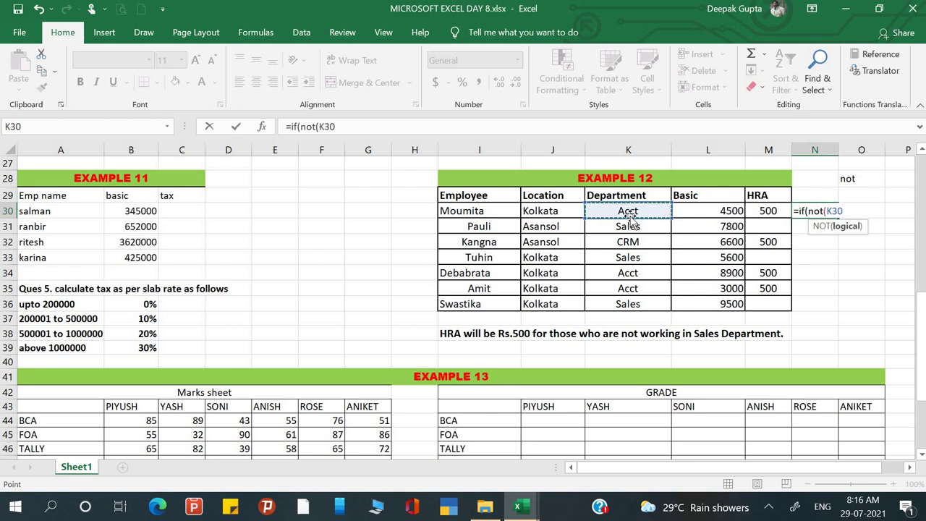
text(="sale)
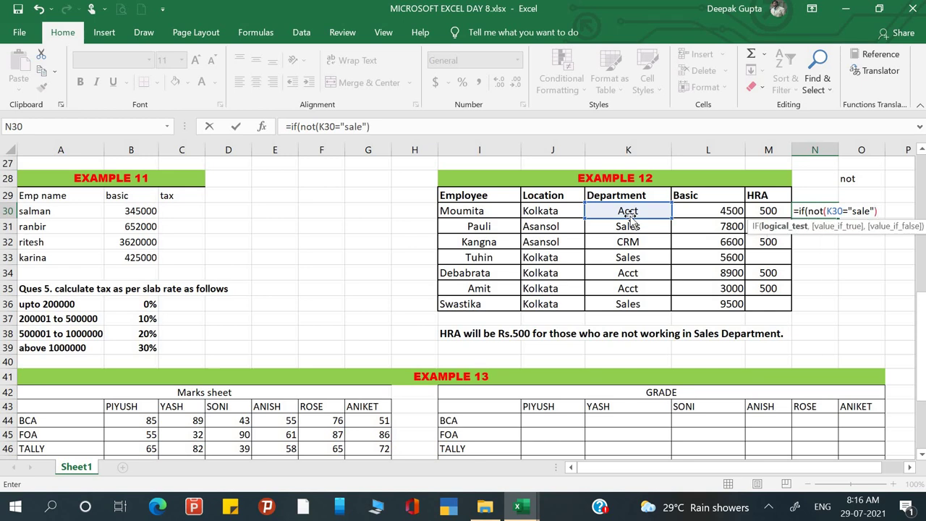
text(,)
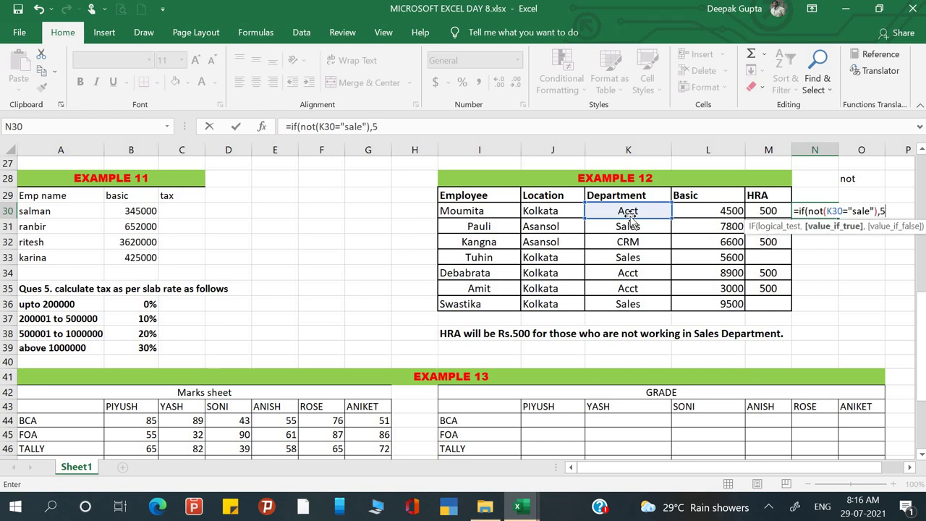
text(500,)
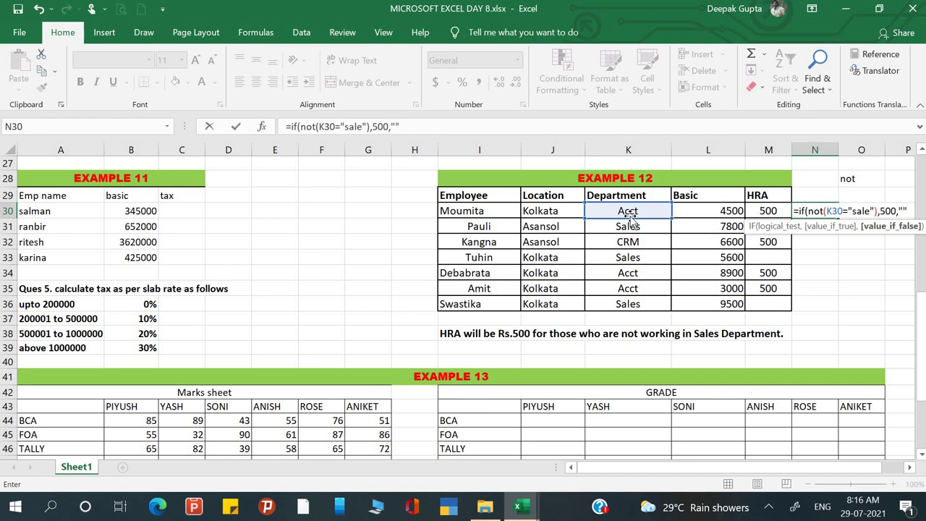
text(""))
key(Return)
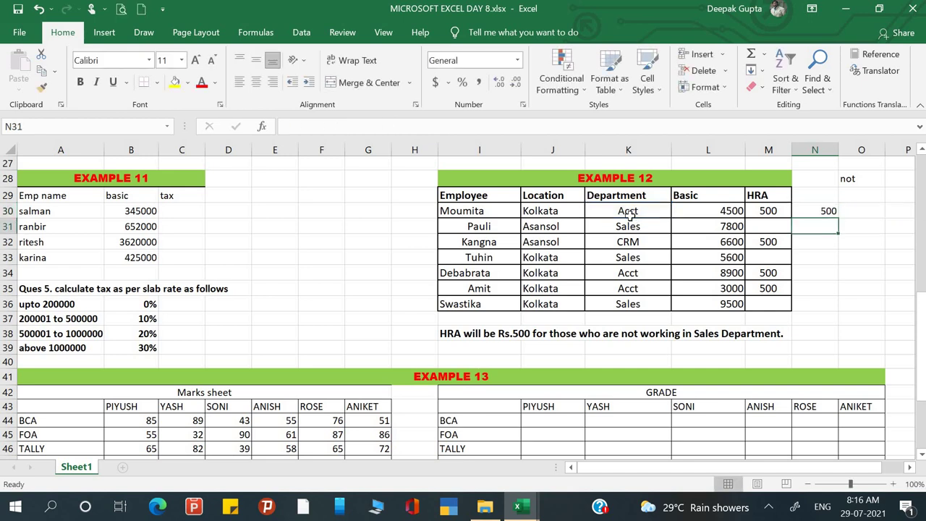
click(824, 210)
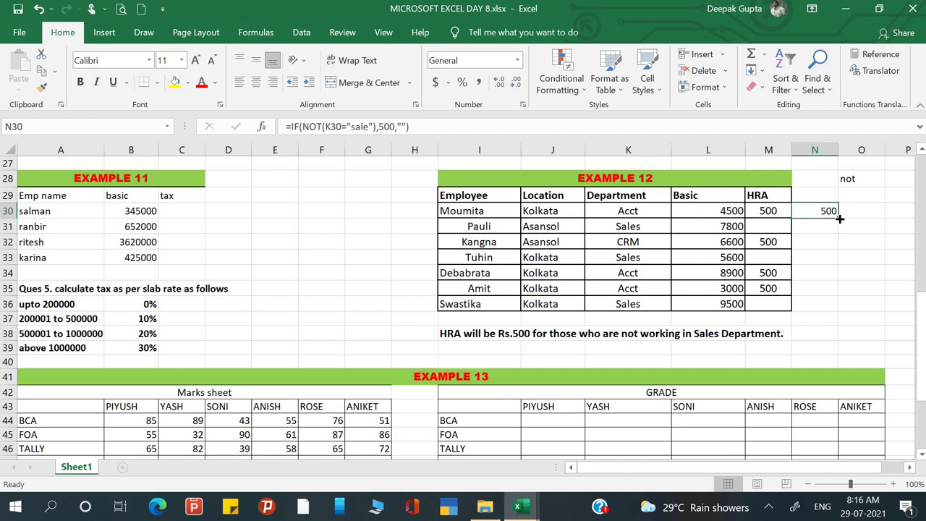
drag(839, 217, 816, 311)
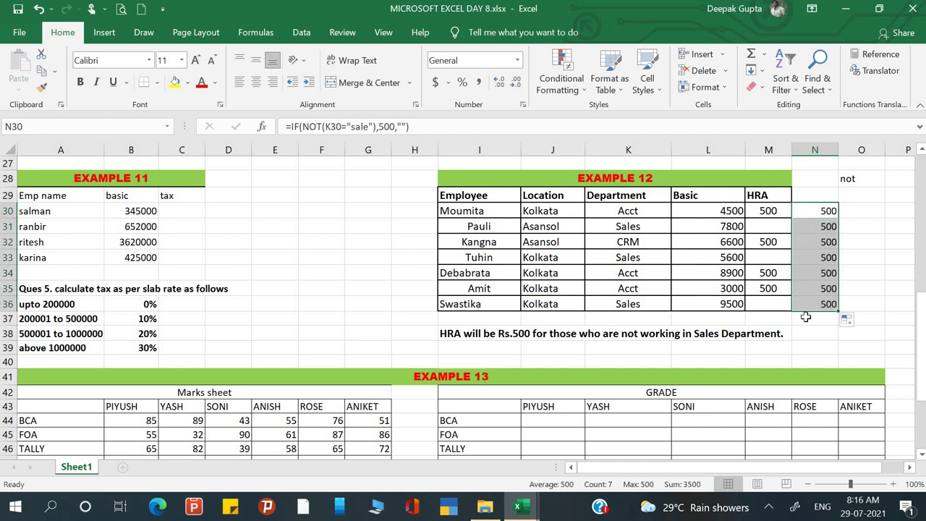
Step: Correct the department text in the N30 formula to "sales" and refill it down to N36
double_click(830, 210)
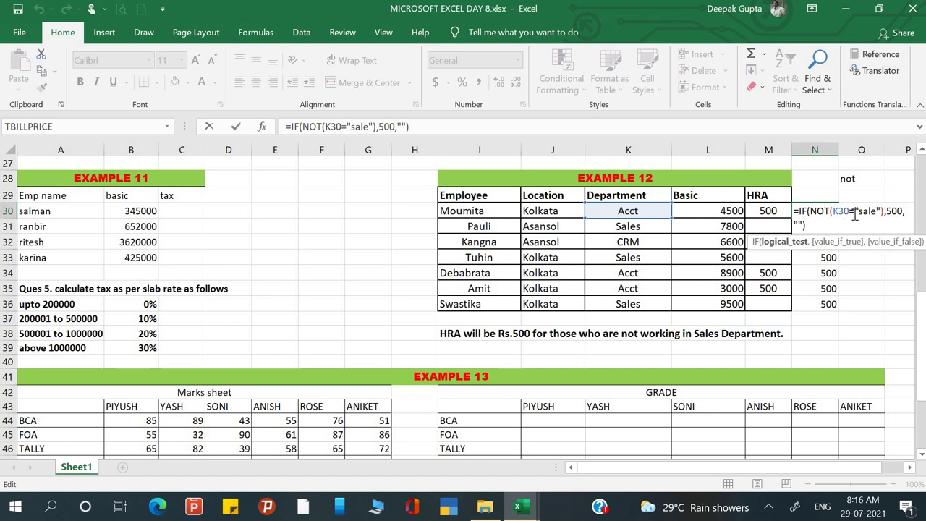
click(878, 212)
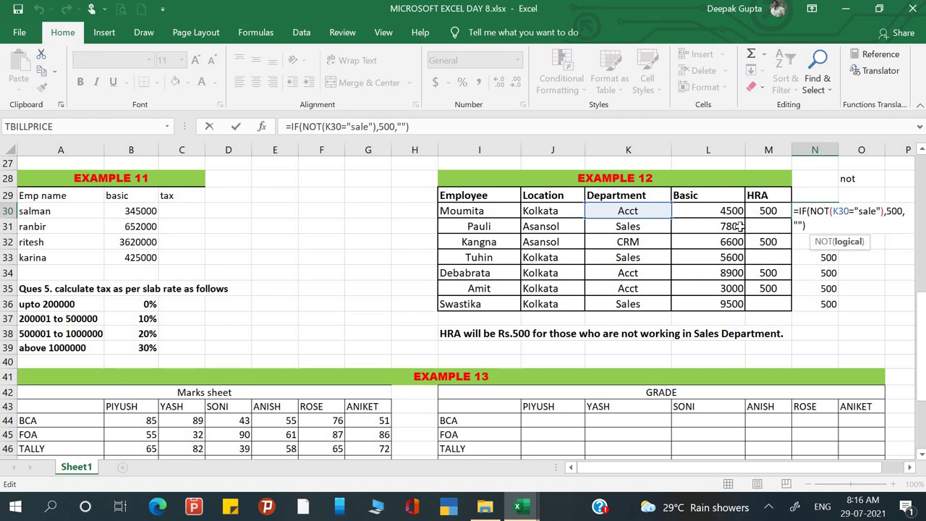
key(Return)
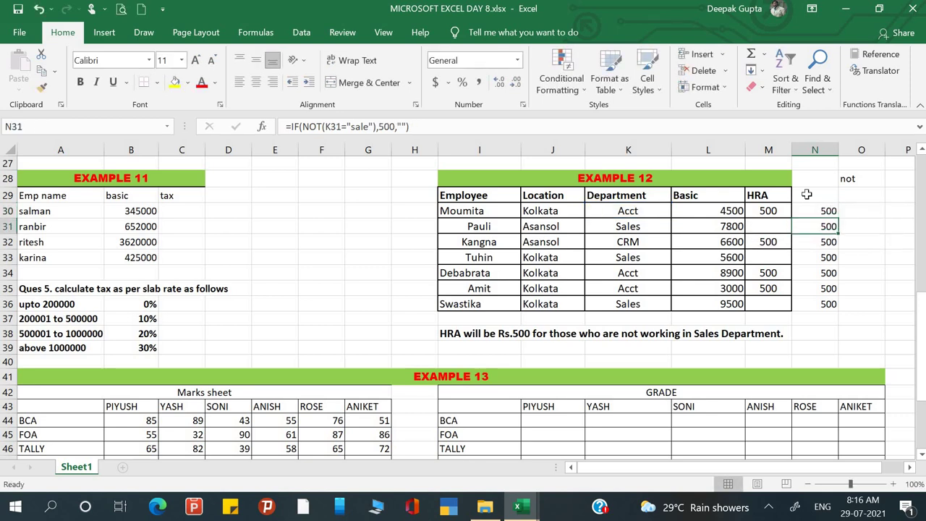
click(832, 211)
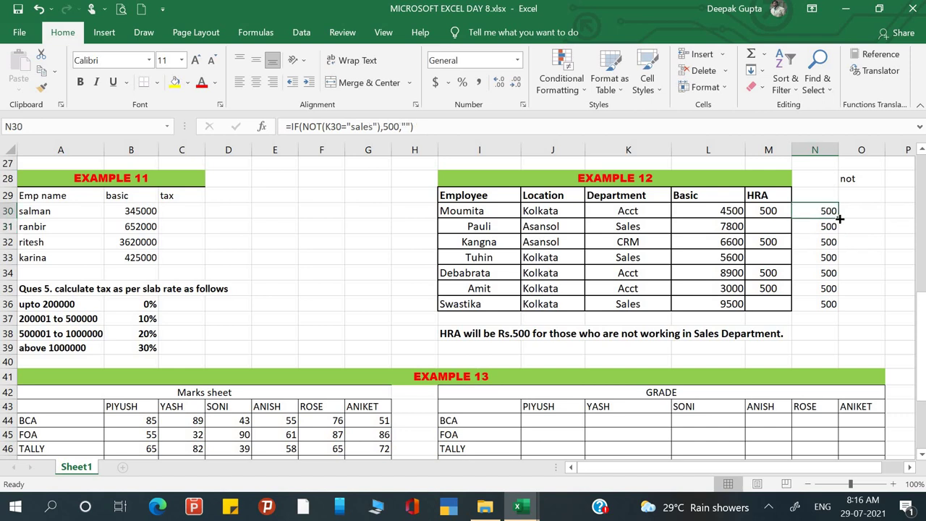
drag(840, 218, 838, 307)
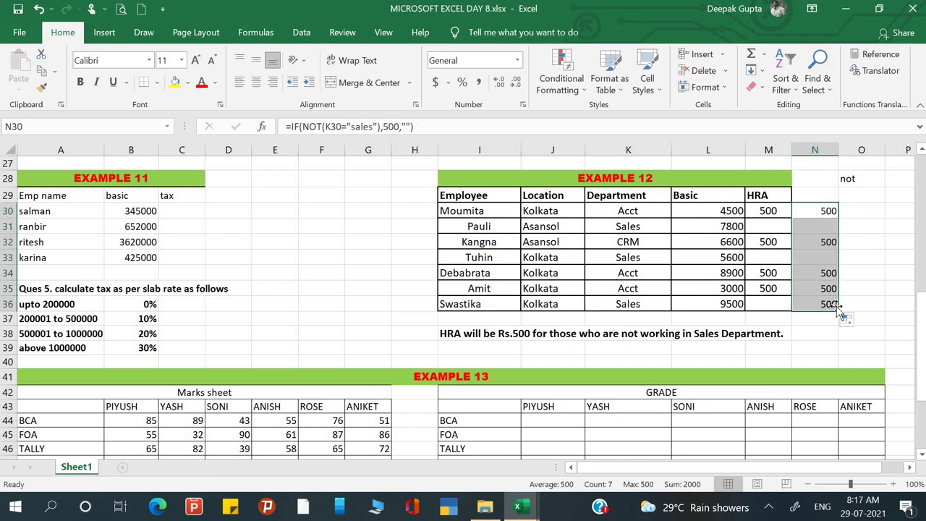
click(861, 273)
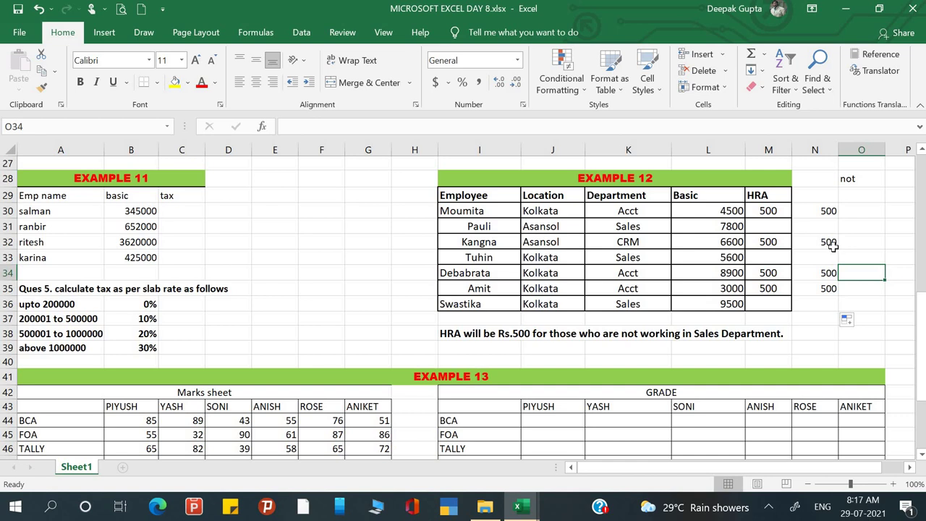
Step: Examine the IF and NOT formula in cell N30 without changing it
double_click(825, 211)
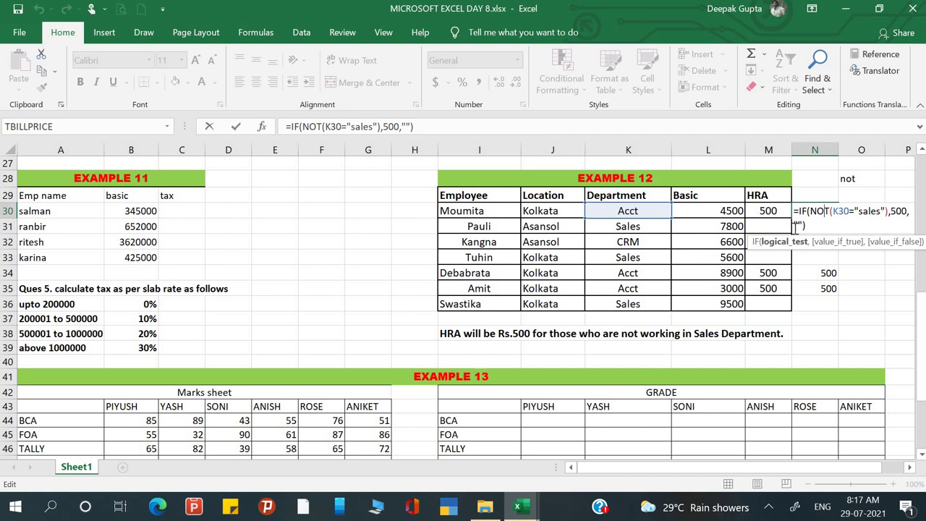
key(Return)
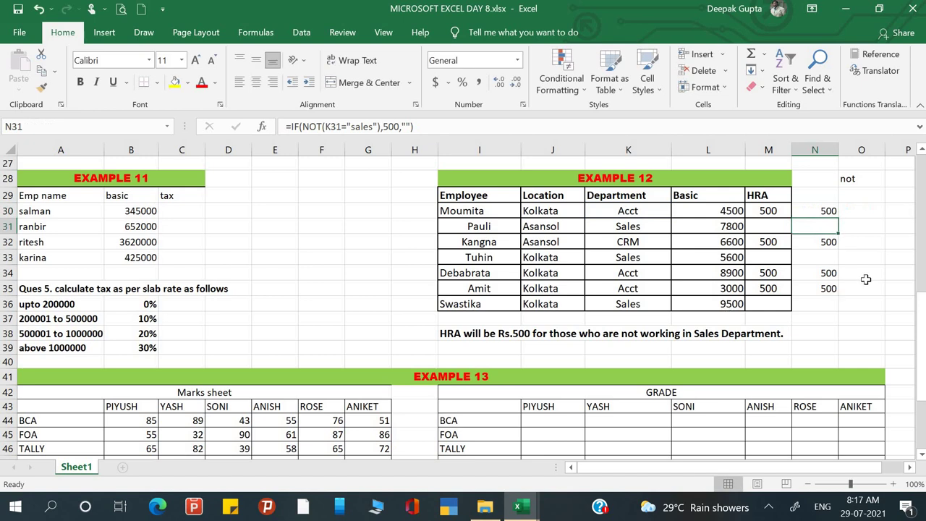
double_click(817, 211)
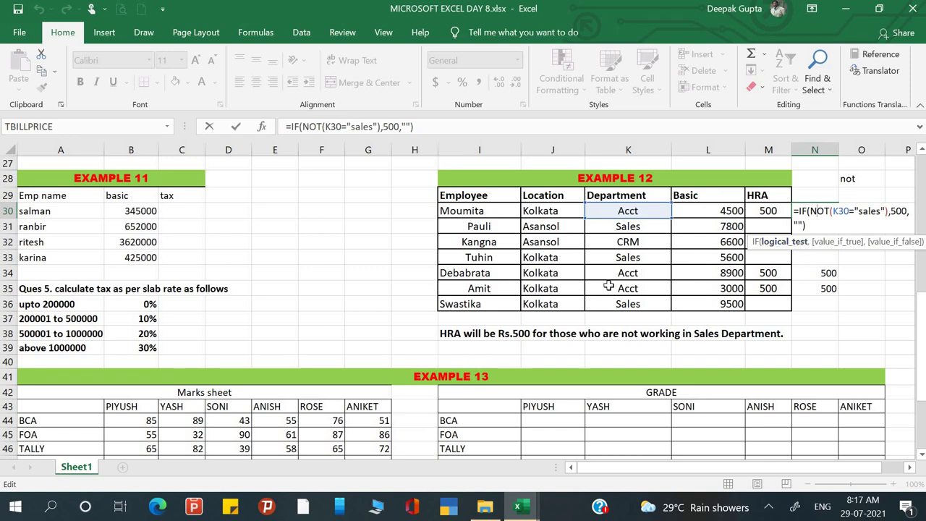
key(Return)
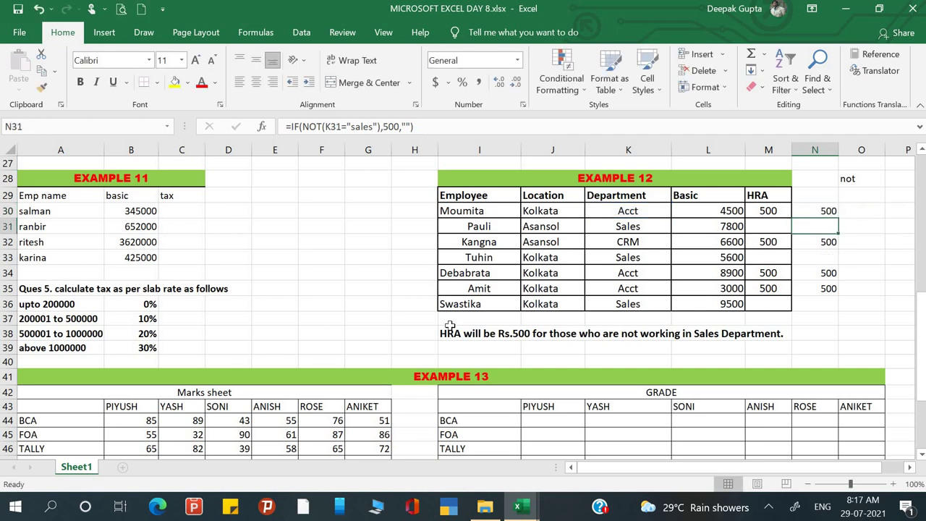
scroll(450, 326, down, 3)
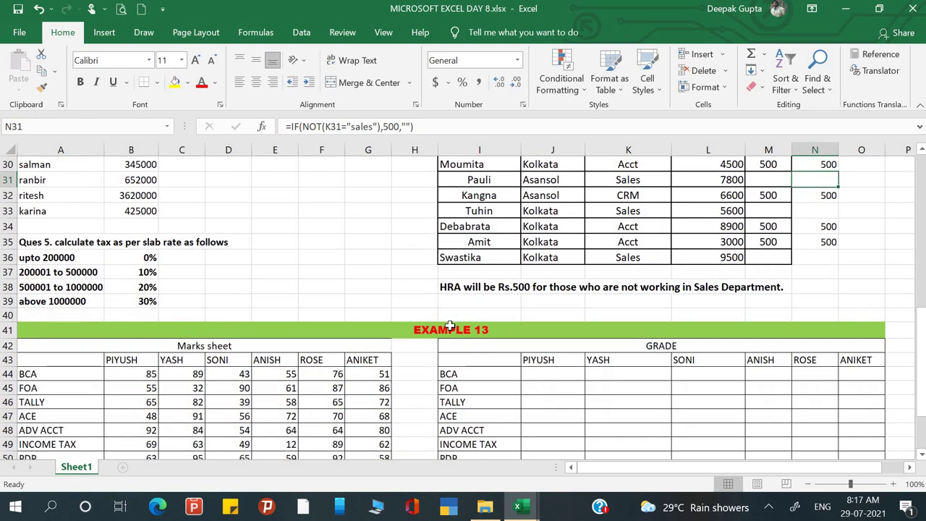
scroll(450, 325, down, 1)
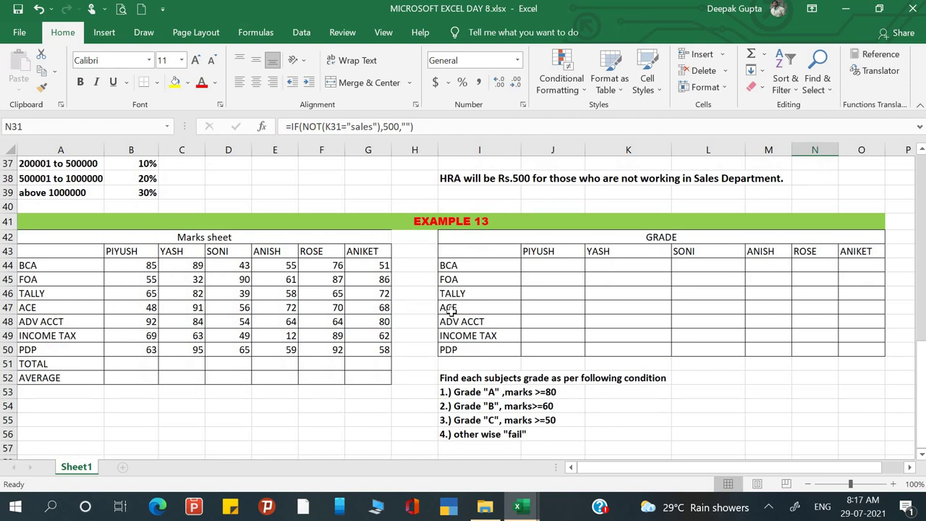
click(550, 263)
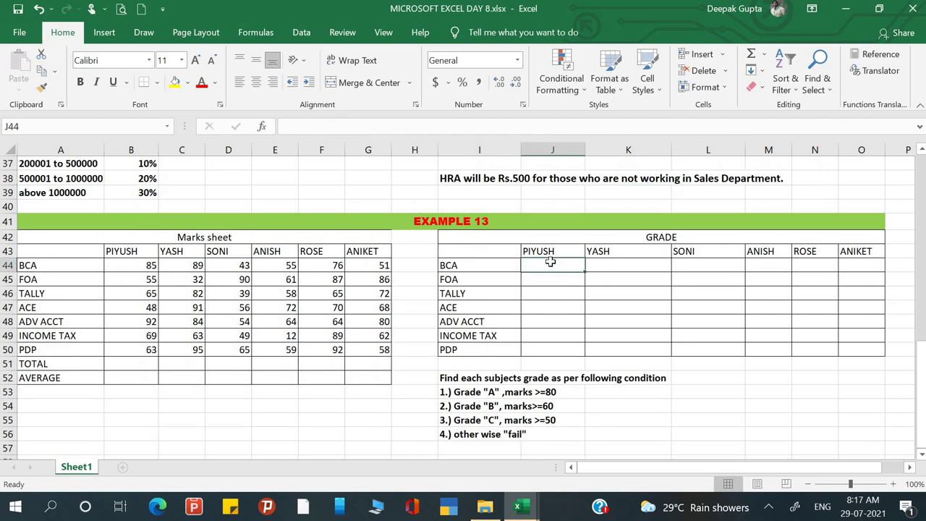
text(=i)
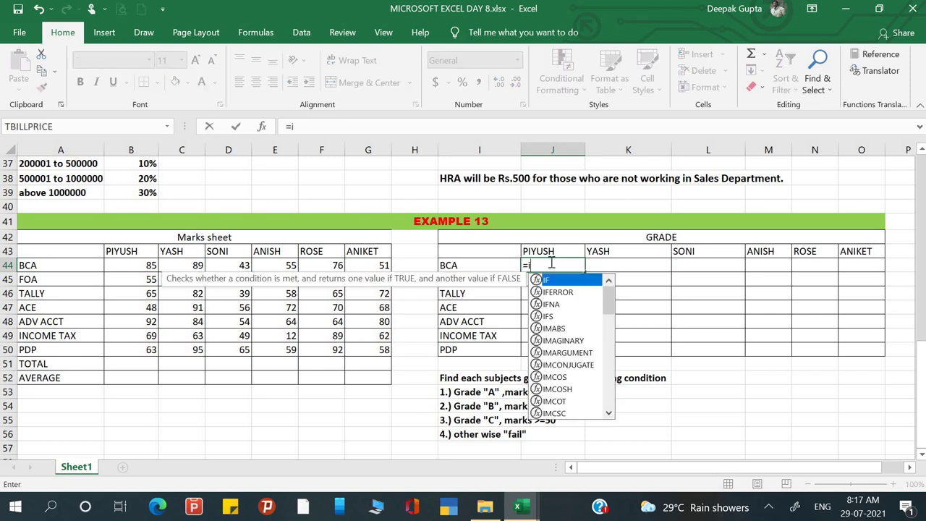
click(783, 376)
Step: Clear the mistaken entry from cell J44 in the Example 13 grade table
click(894, 484)
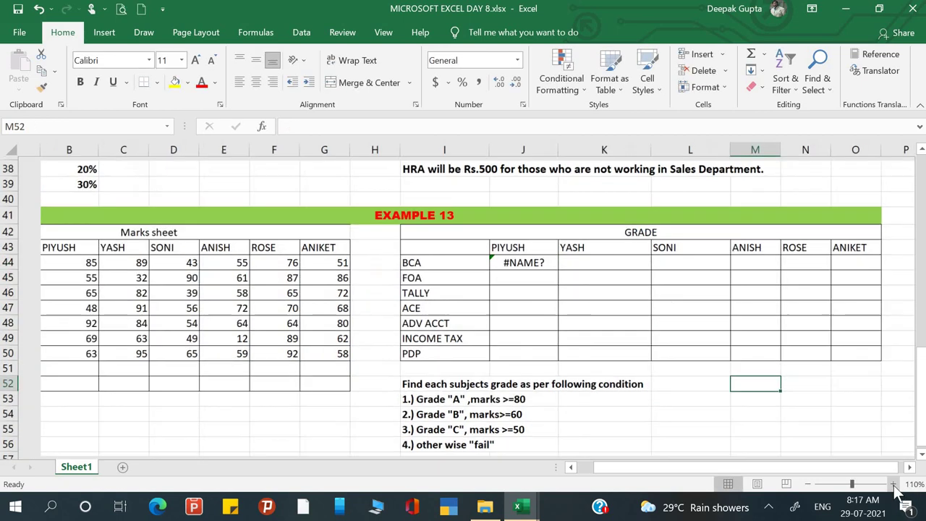
click(894, 484)
click(894, 484)
click(893, 485)
click(894, 484)
drag(695, 469, 629, 474)
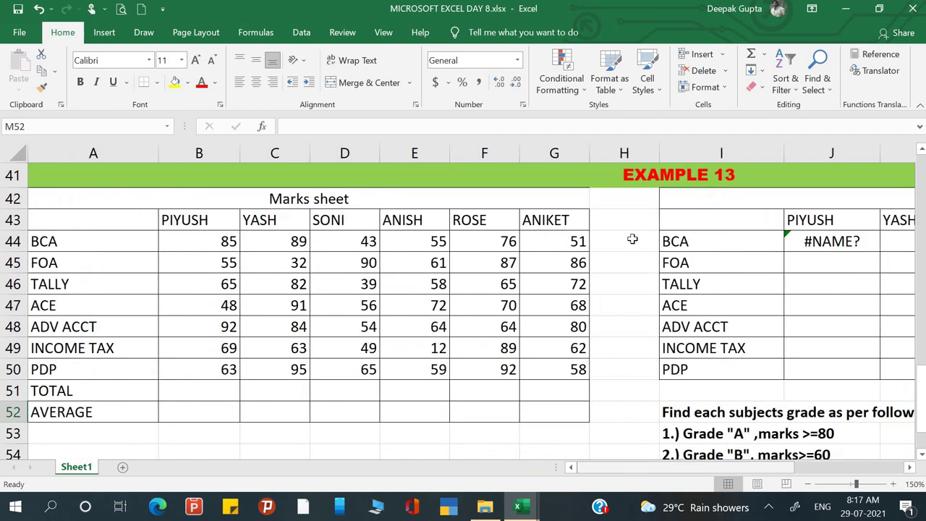
click(792, 257)
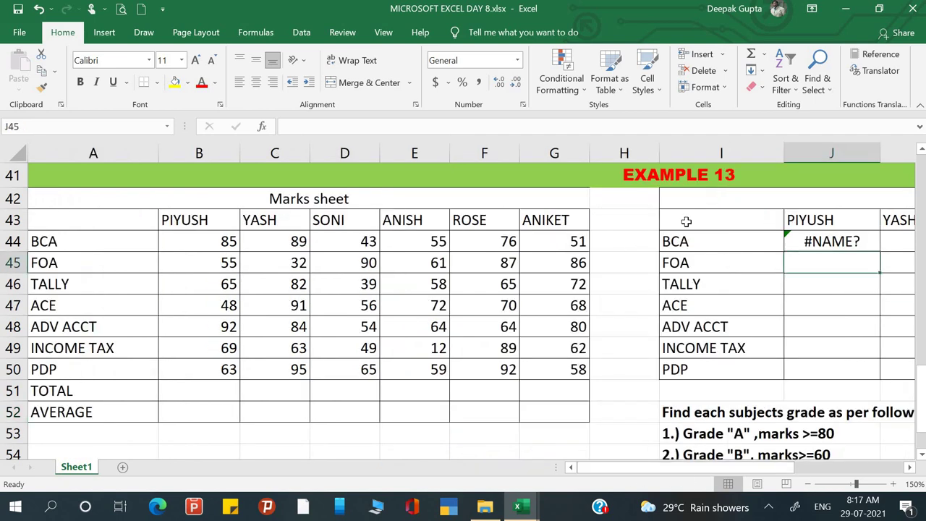
click(803, 241)
key(Delete)
Step: Start the grade formula in J44 with =IF(B44>=80,"A", and begin a nested IF for the remaining grades
text(=if)
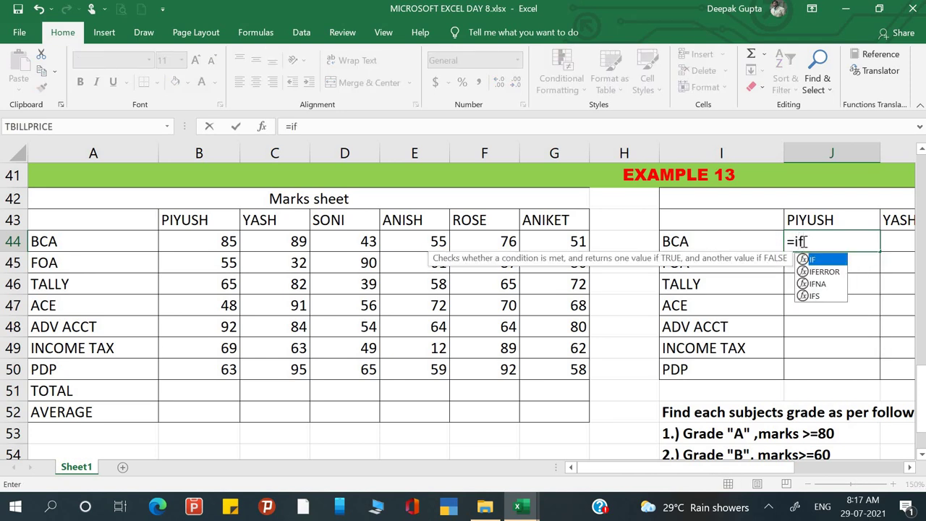
text(()
key(BackSpace)
key(BackSpace)
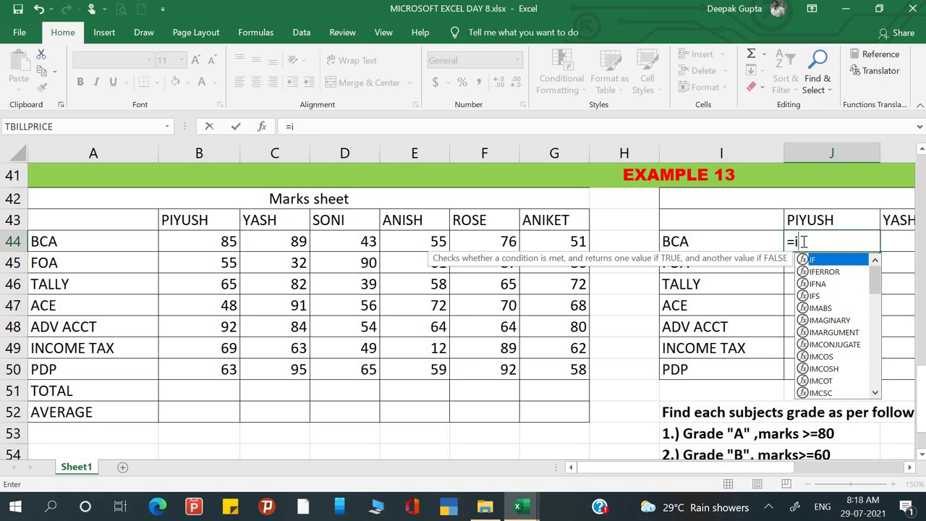
text(f()
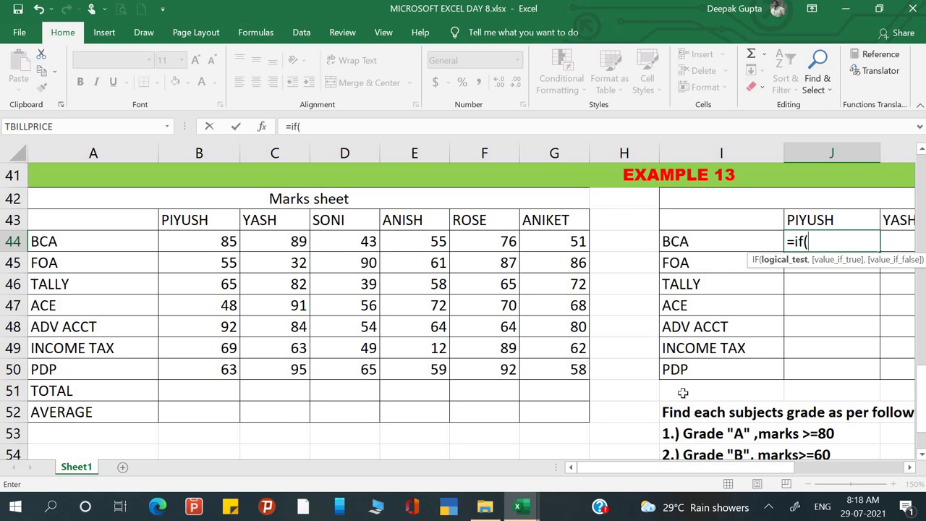
scroll(768, 422, down, 3)
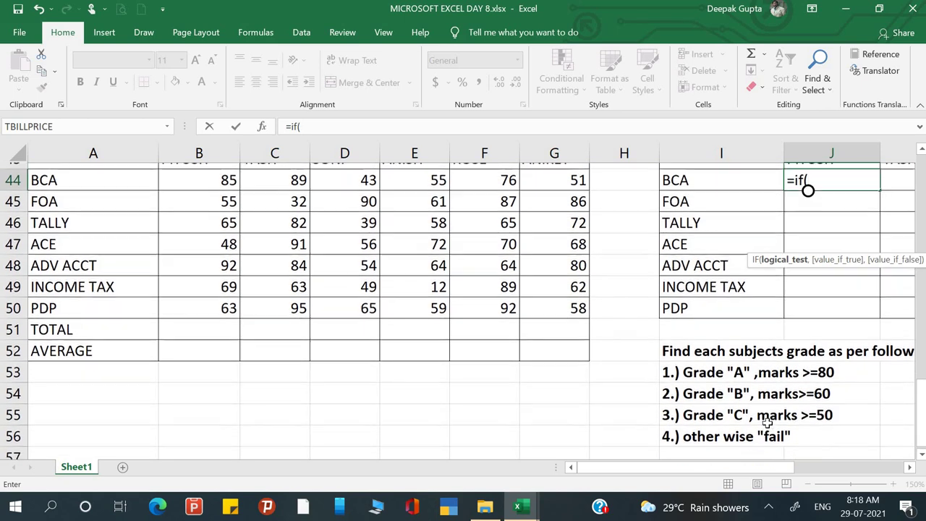
scroll(768, 423, up, 1)
scroll(767, 424, up, 1)
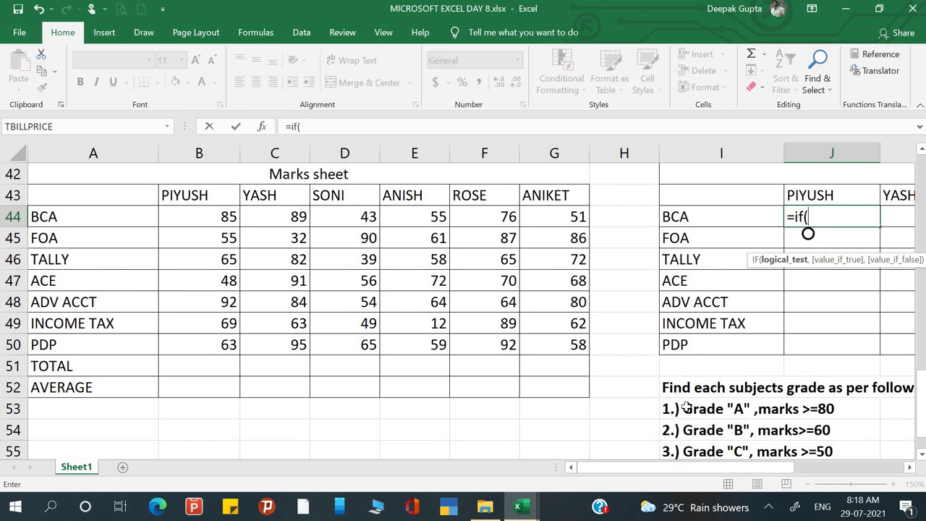
click(206, 216)
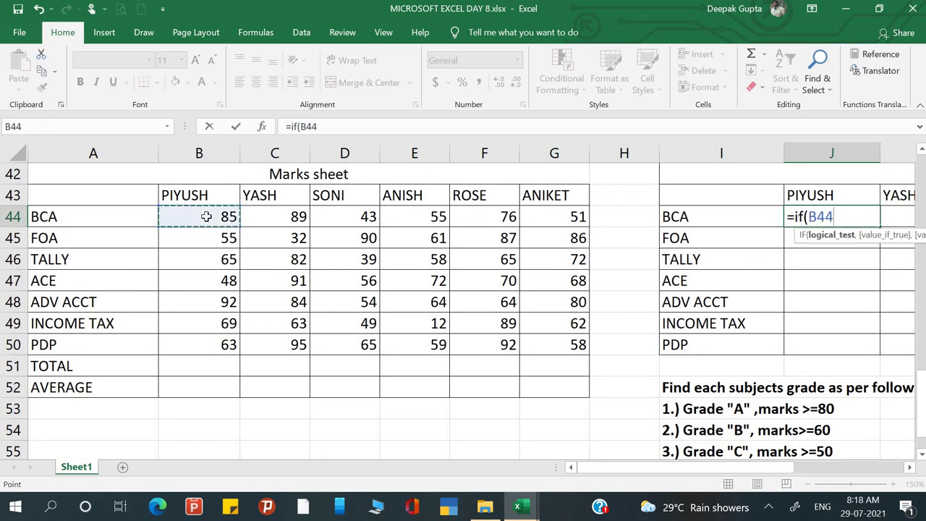
text(>=)
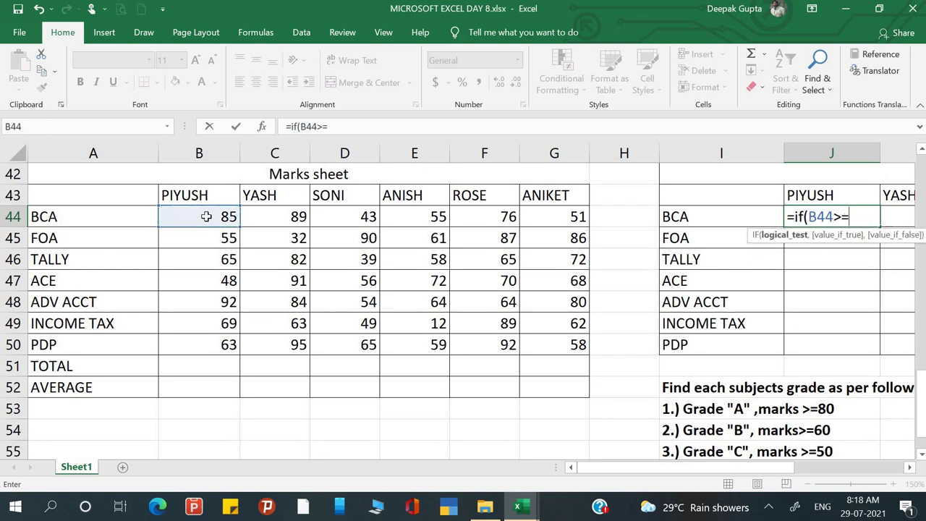
text(80,)
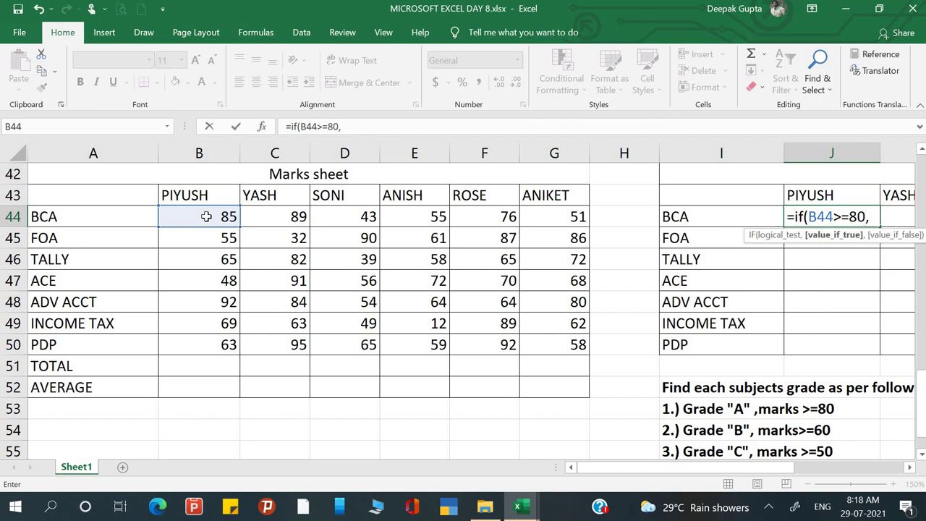
text("A",if)
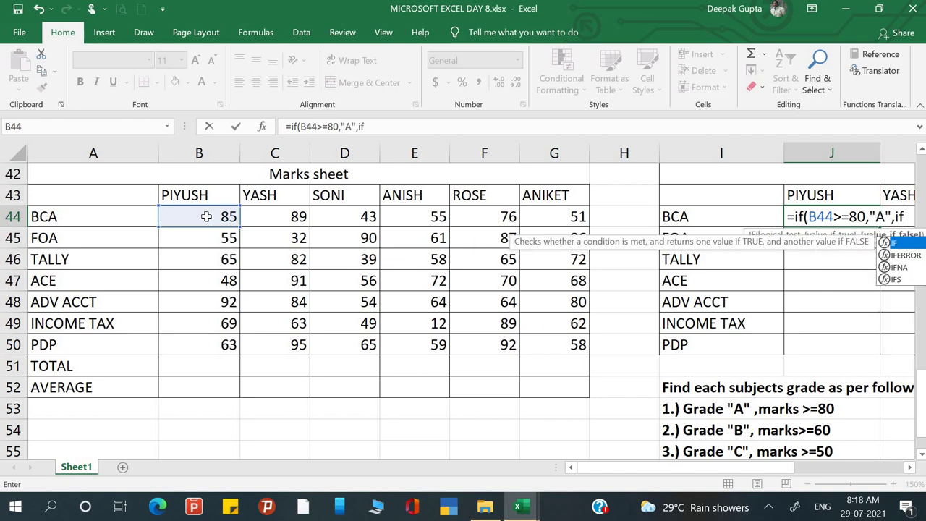
Step: Continue the J44 formula with the second IF condition, B44>=60, returning "B"
text(()
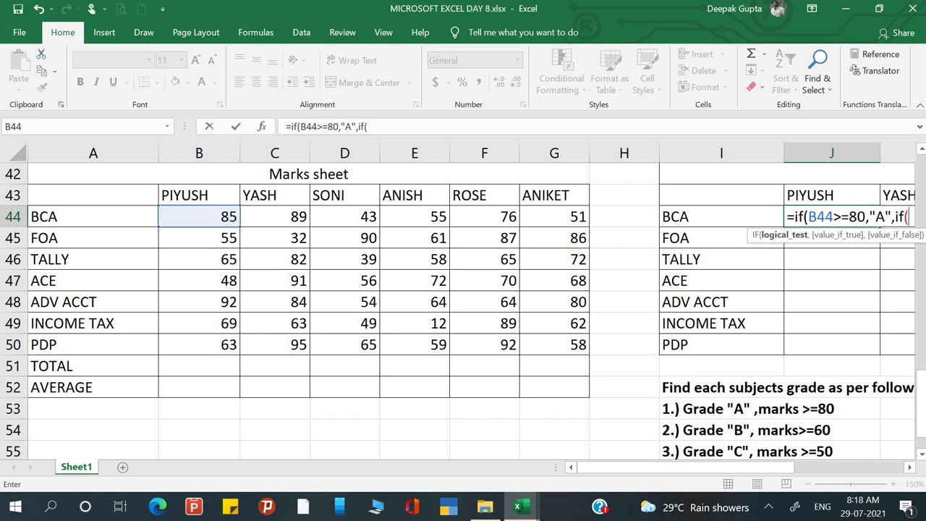
click(206, 217)
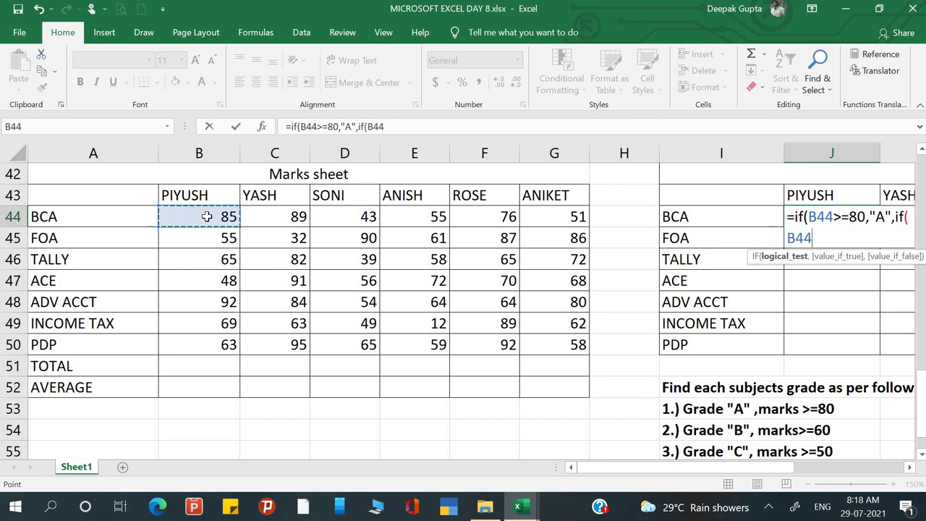
text(> )
text(60,)
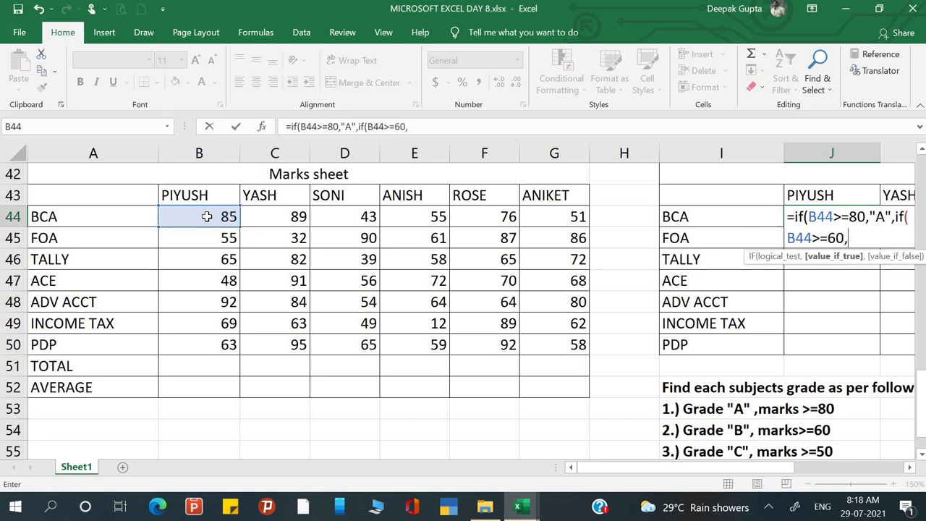
text("B",)
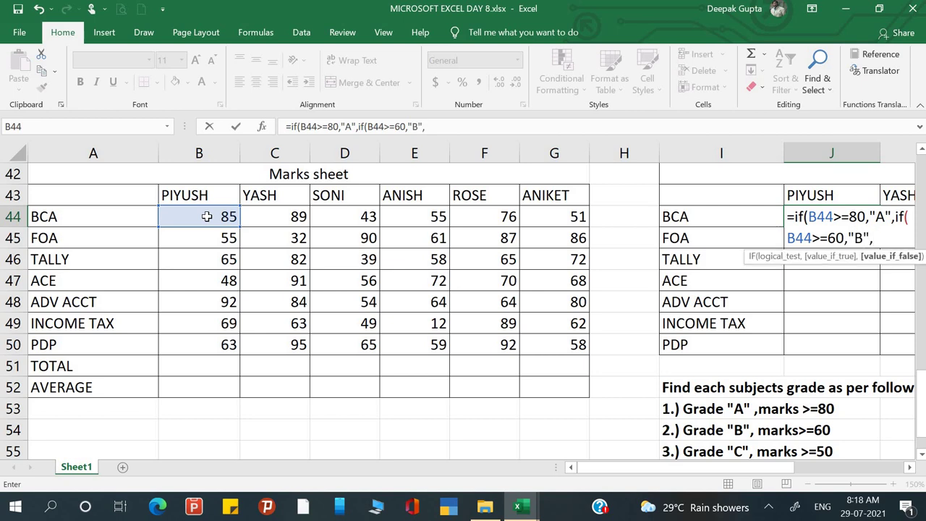
Step: Add a third nested IF to J44 that returns "C" for B44>=50 and otherwise "Fail", and complete the formula
text(if()
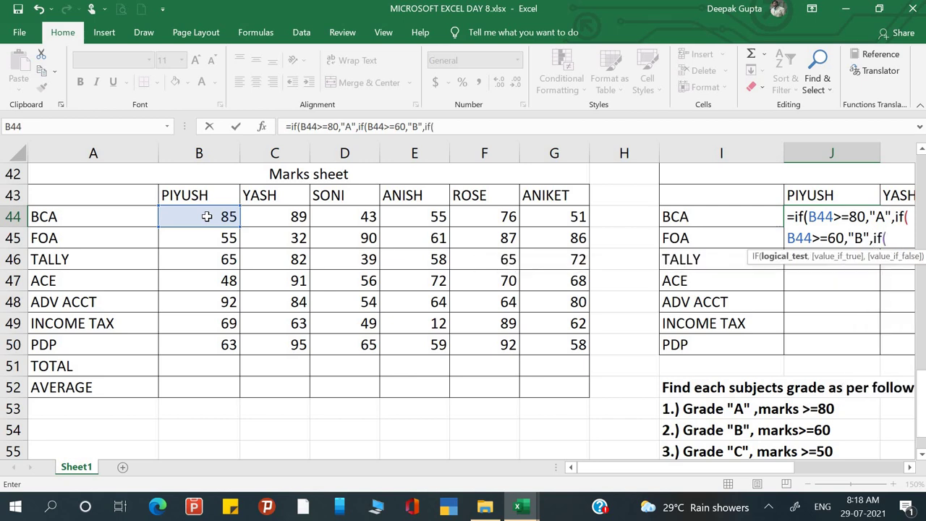
click(206, 216)
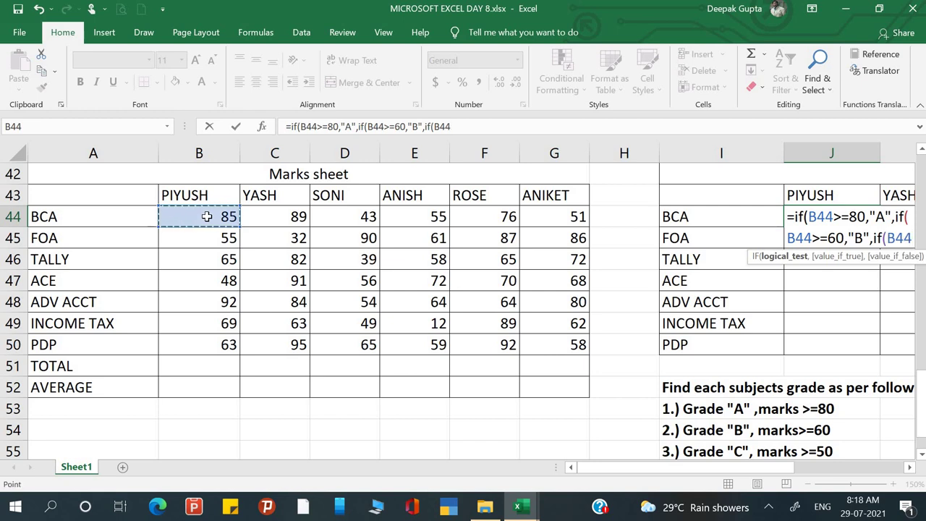
text(>=)
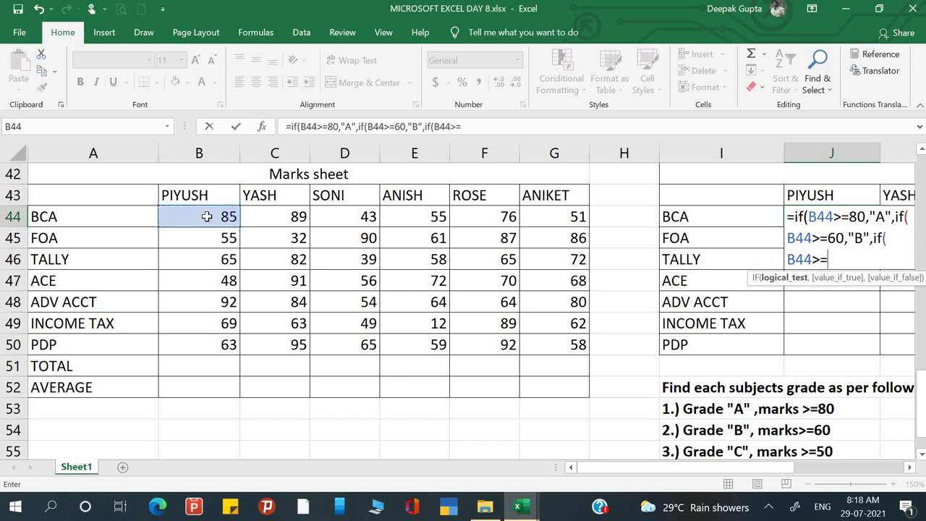
text(50,)
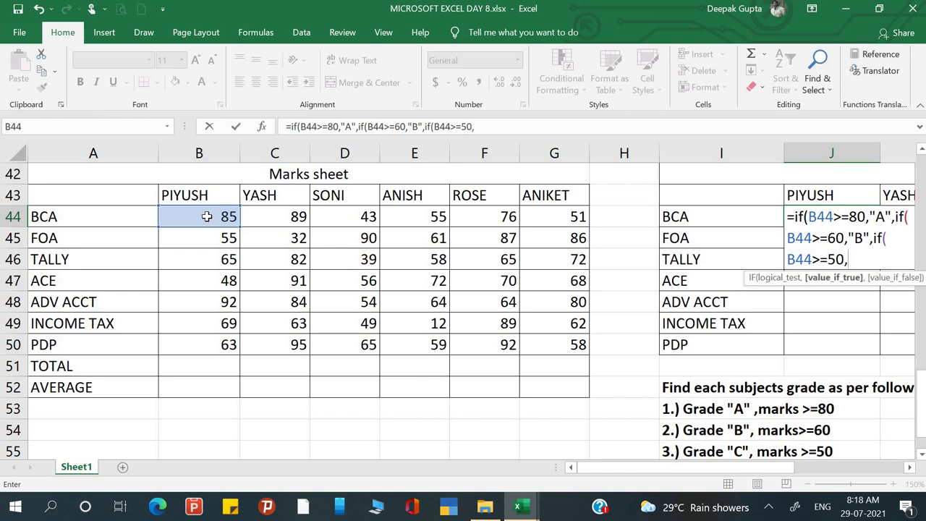
text("C")
scroll(454, 290, down, 1)
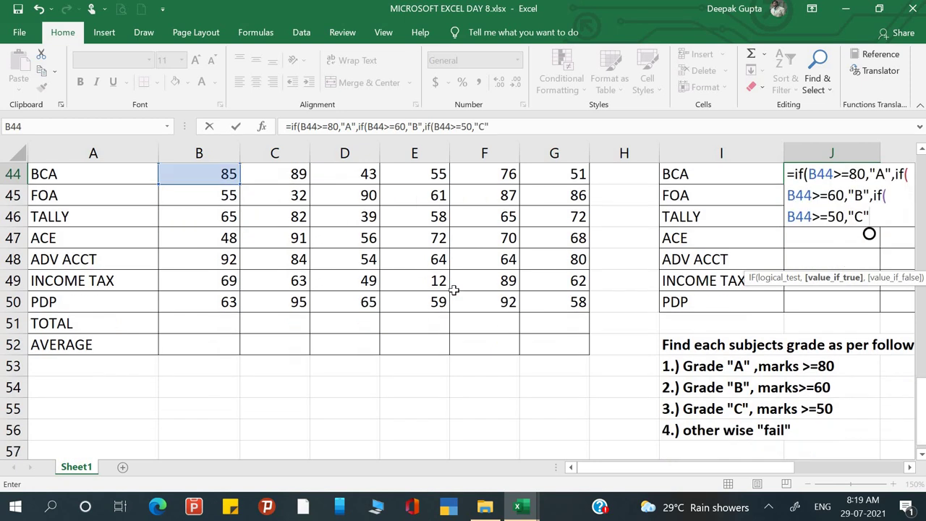
scroll(454, 290, down, 1)
scroll(454, 289, up, 2)
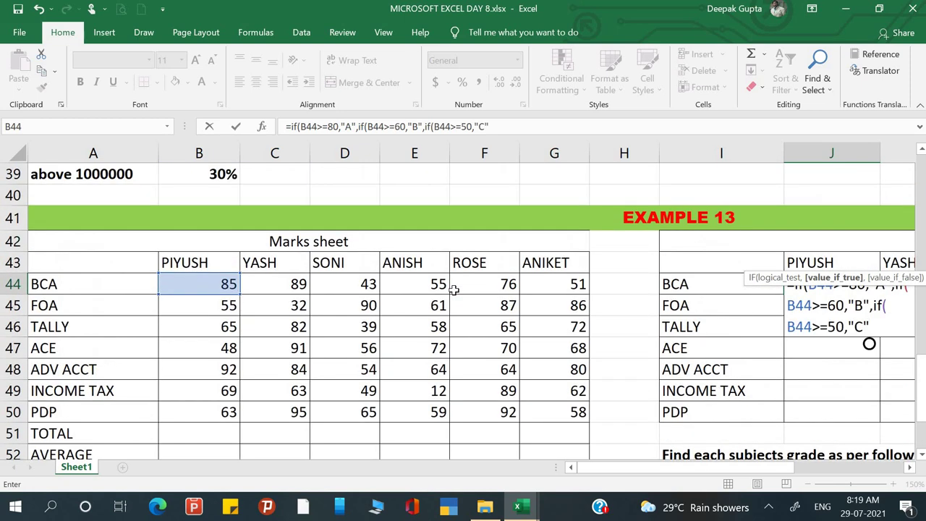
text(,)
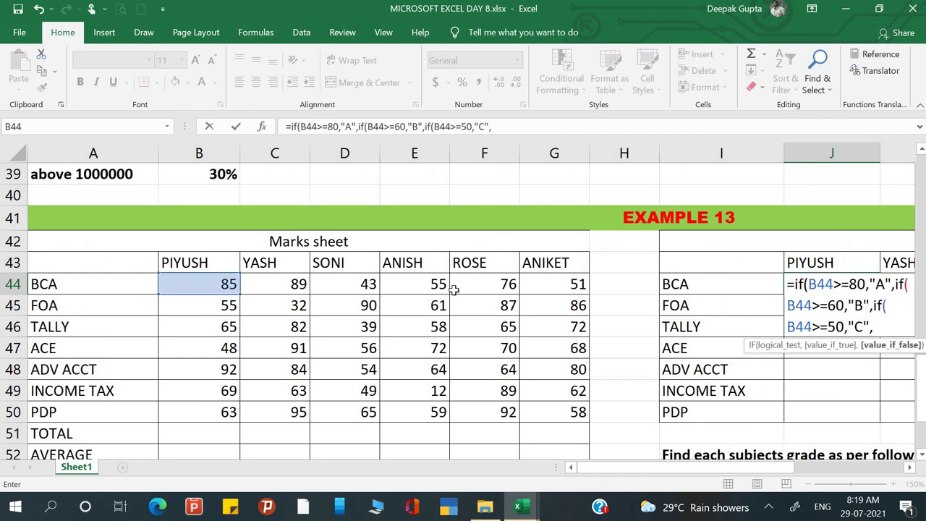
text("Fail")
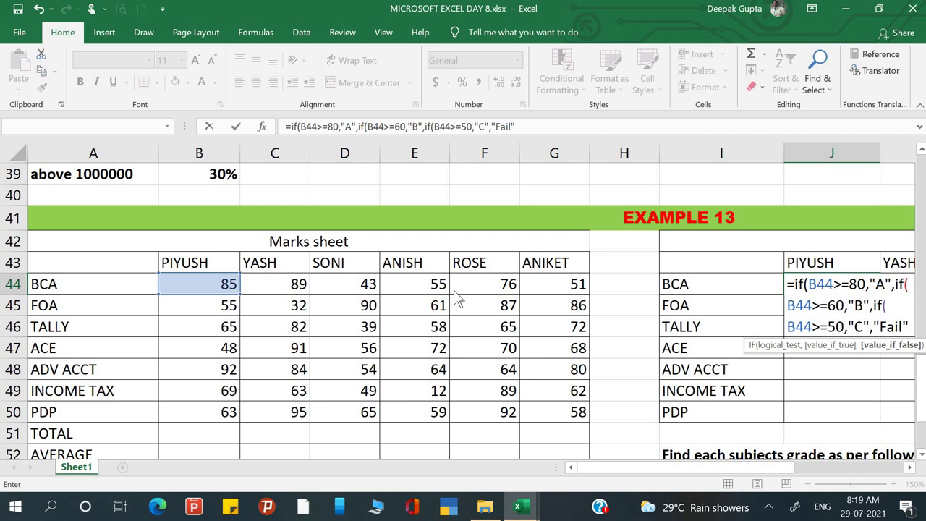
key(Return)
key(Return)
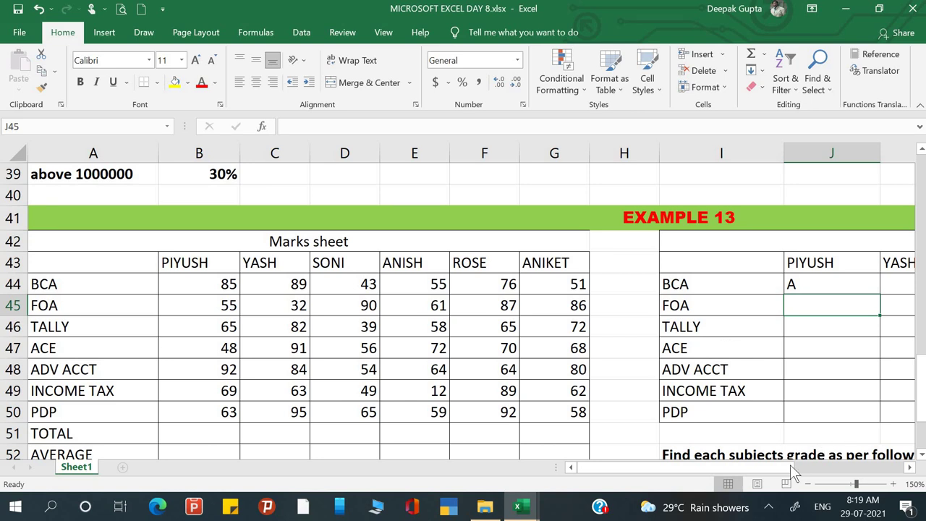
Step: Fill the J44 grade formula across and down the GRADE table to O50
drag(786, 468, 852, 469)
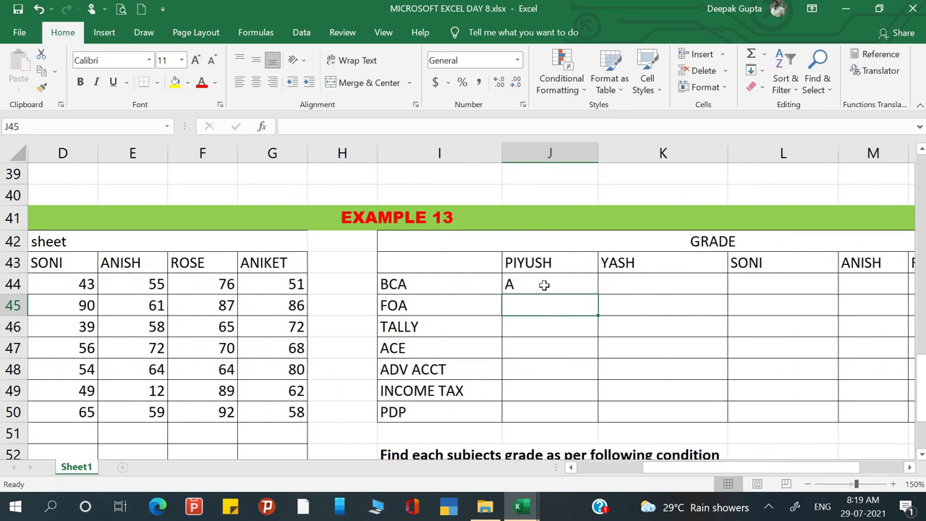
click(544, 285)
drag(598, 293, 829, 416)
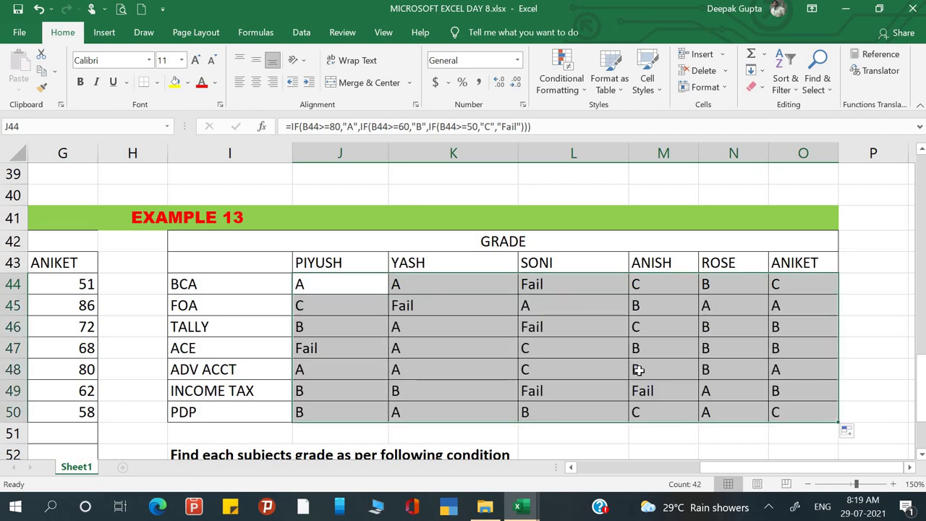
Step: Compare the filled grades with the marks sheet and the grading conditions, and dismiss the antivirus update notification
scroll(639, 370, left, 4)
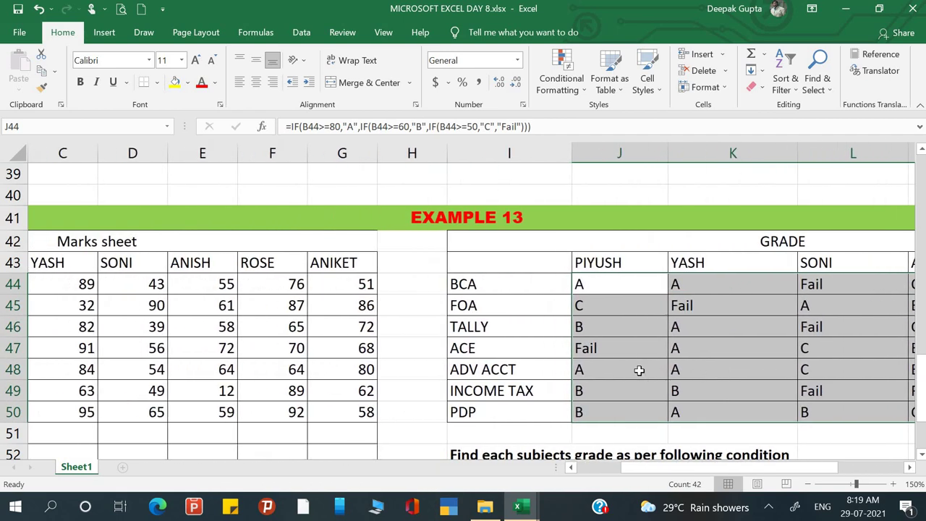
click(145, 288)
scroll(268, 329, down, 2)
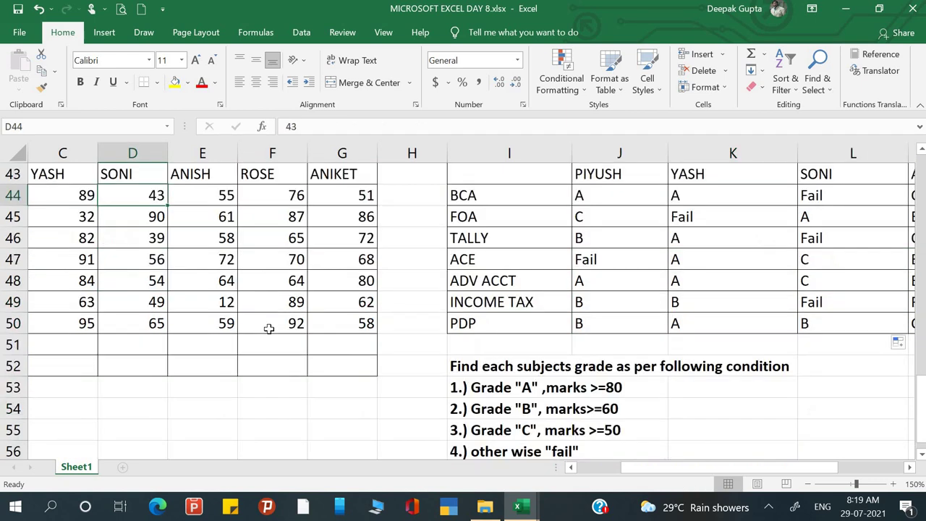
scroll(269, 329, up, 2)
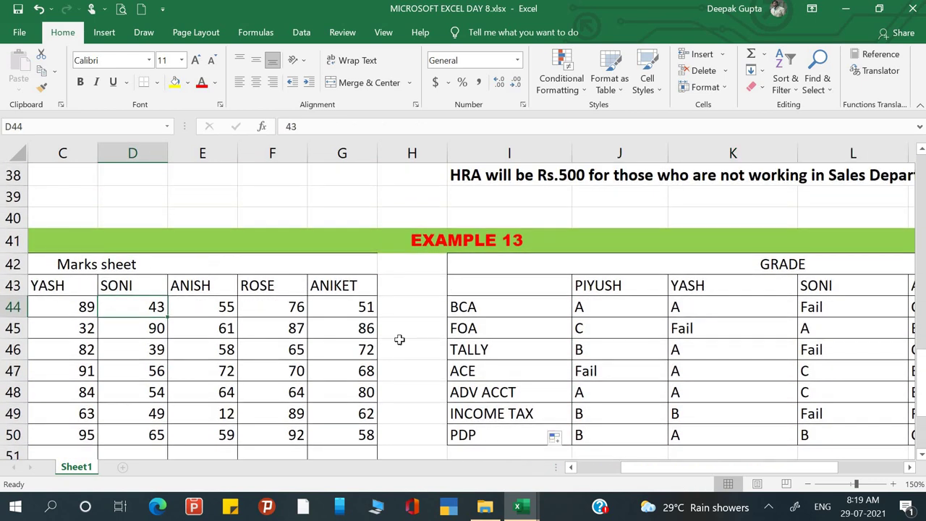
ctrl+scroll(399, 340, down, 3)
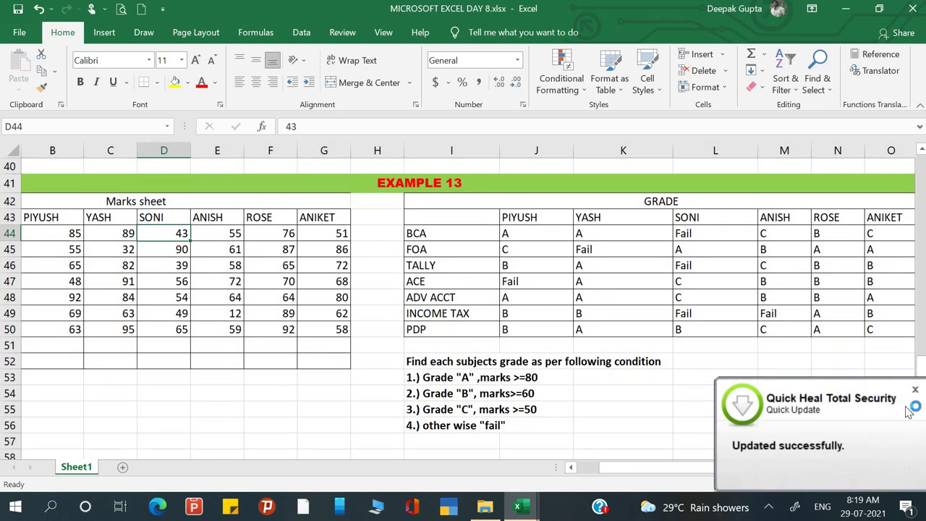
click(915, 392)
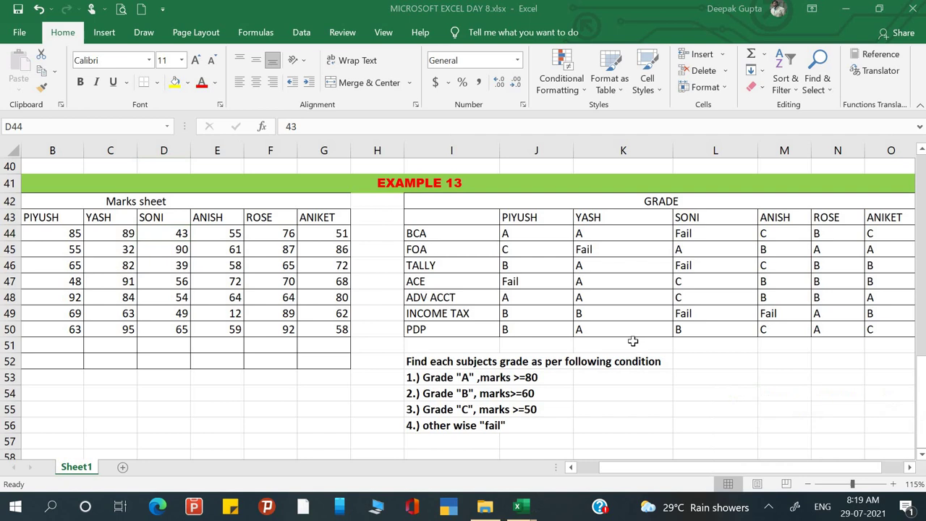
Step: Switch to the MICROSOFT EXCEL DAY 9.xlsx workbook and go through the and, or and not entries in F3:F5
mouse_move(536, 511)
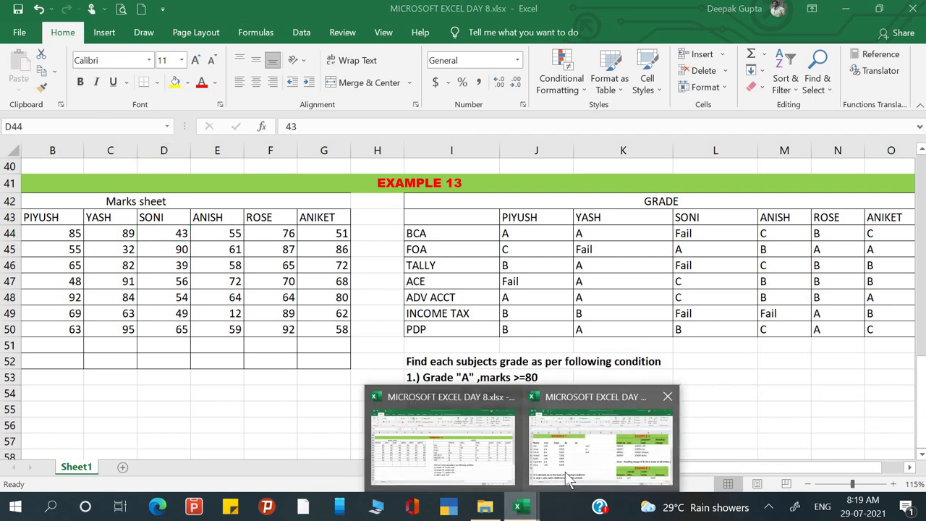
click(612, 434)
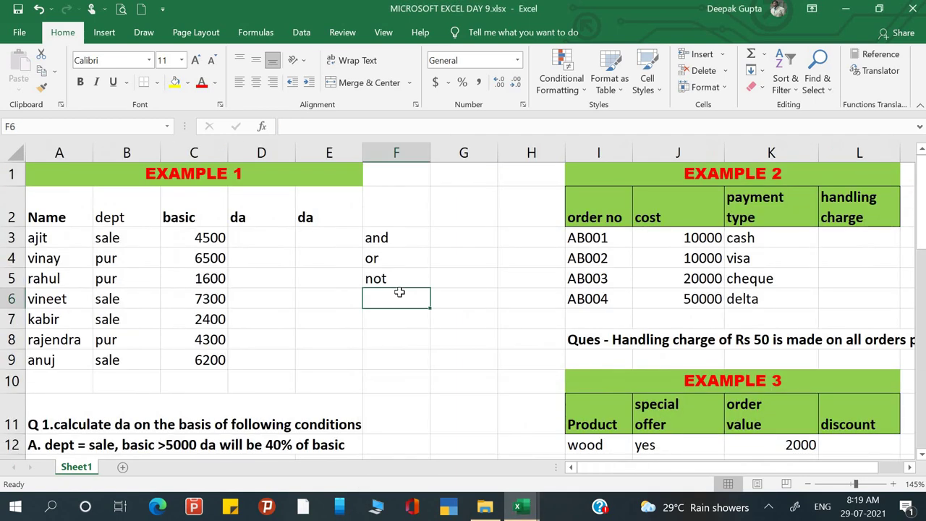
click(387, 244)
click(387, 259)
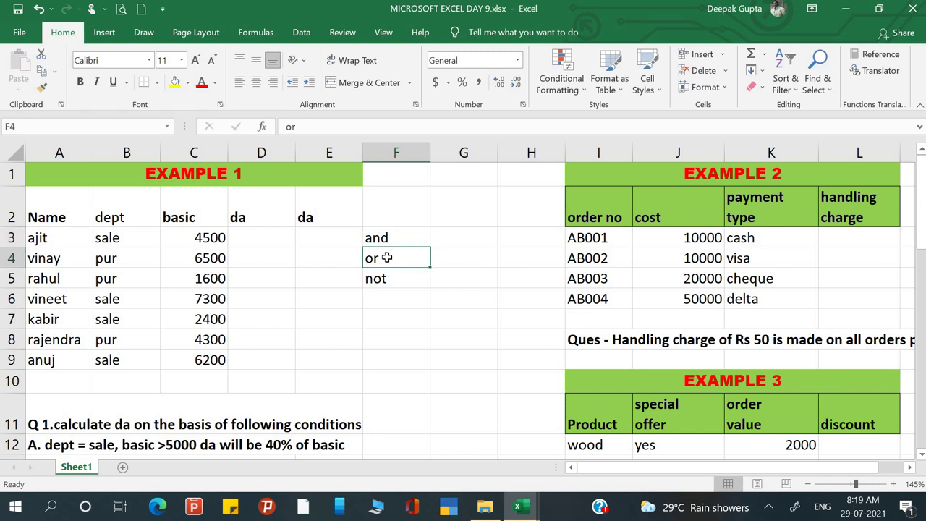
click(389, 279)
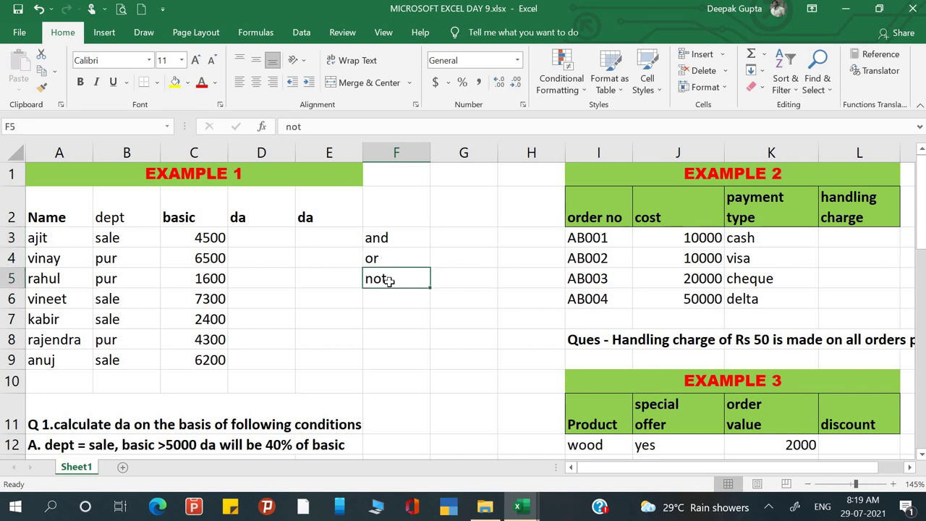
Step: Look up AND, OR and NOT in the list of logical functions, and go through the matching entries in F3:F5
click(257, 31)
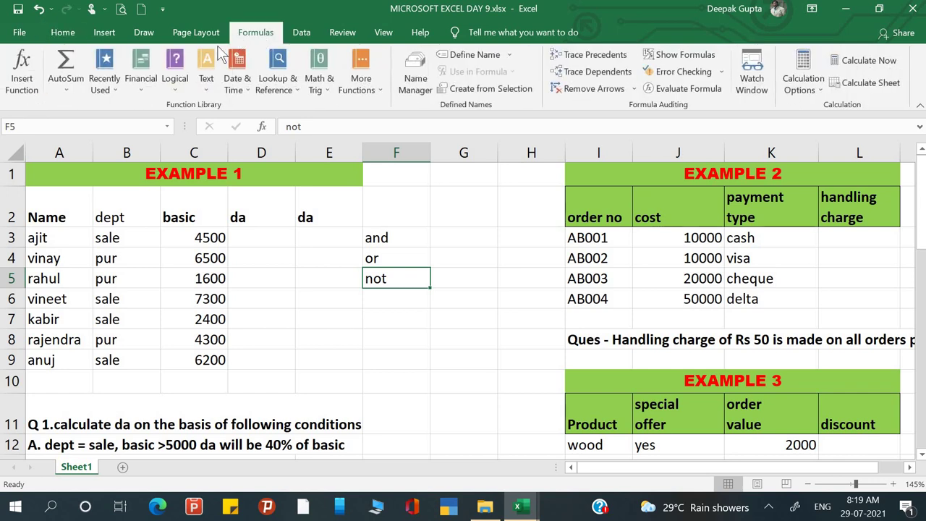
click(173, 91)
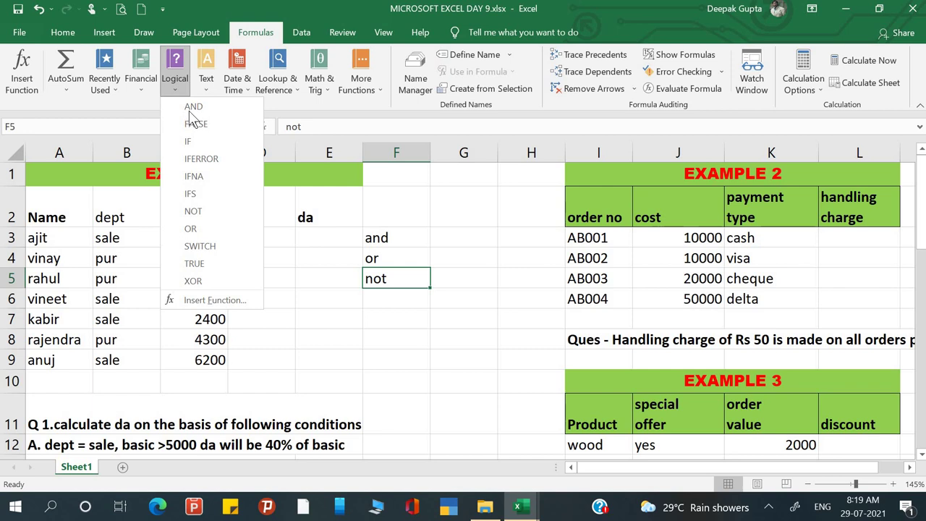
click(193, 212)
click(338, 246)
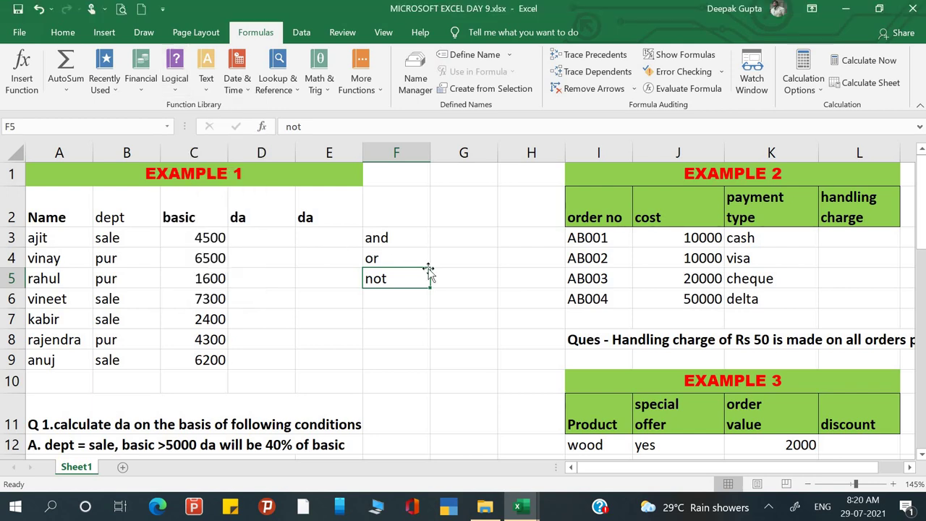
click(464, 261)
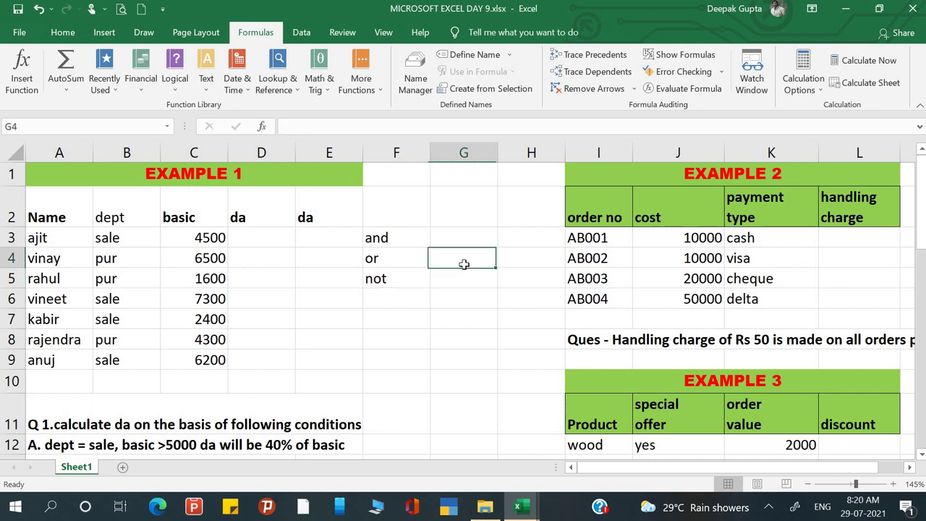
click(408, 236)
click(389, 258)
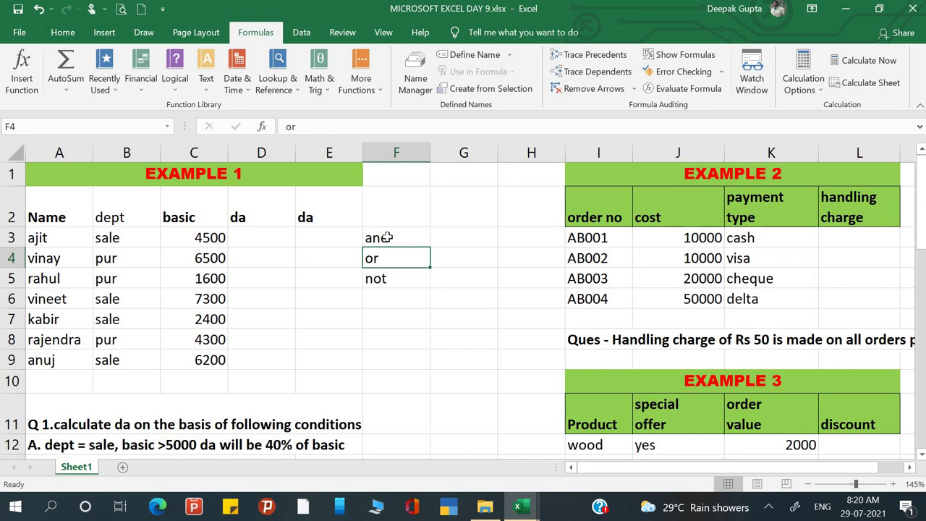
drag(384, 238, 382, 278)
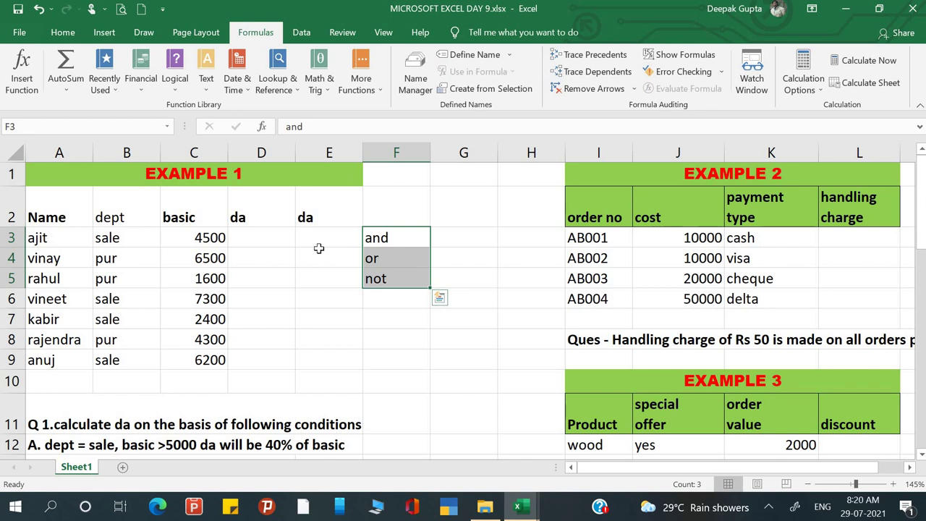
Step: Collapse the ribbon to enlarge the sheet area and read the Q 1 da conditions below the Example 1 table
click(257, 264)
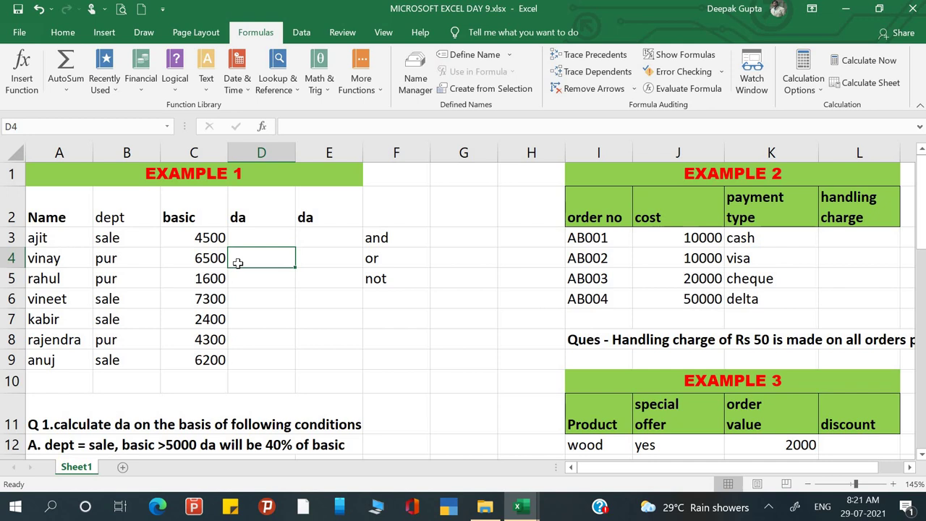
key(ctrl+F1)
click(215, 246)
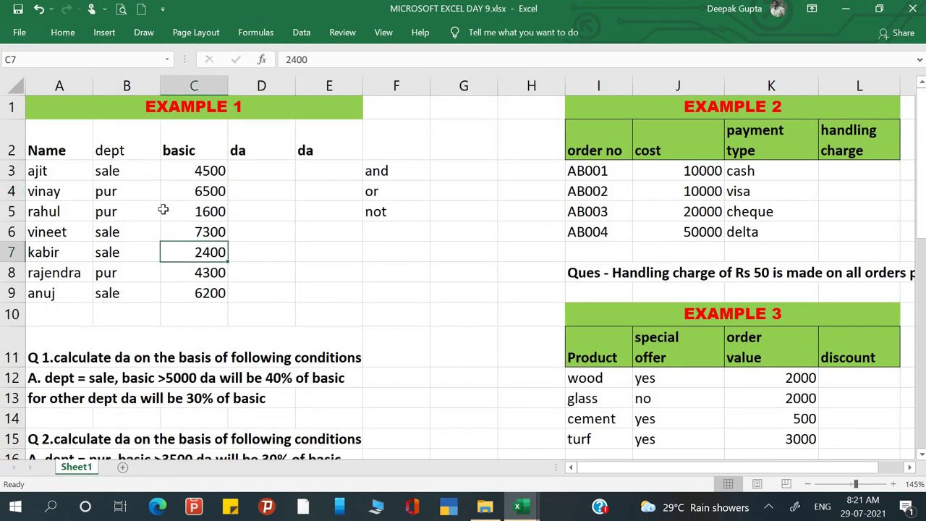
click(79, 361)
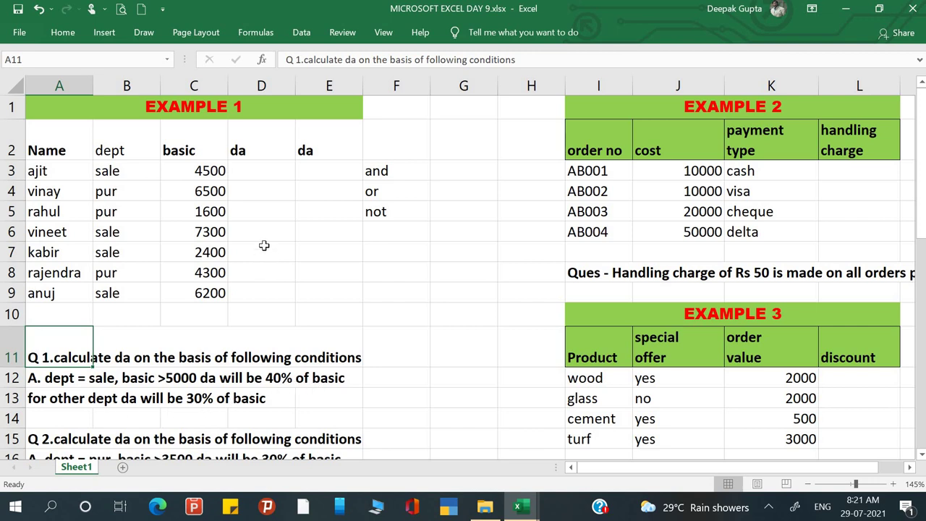
Step: Start an IF formula in D3 with a nested AND whose first condition is B3="sale"
click(270, 166)
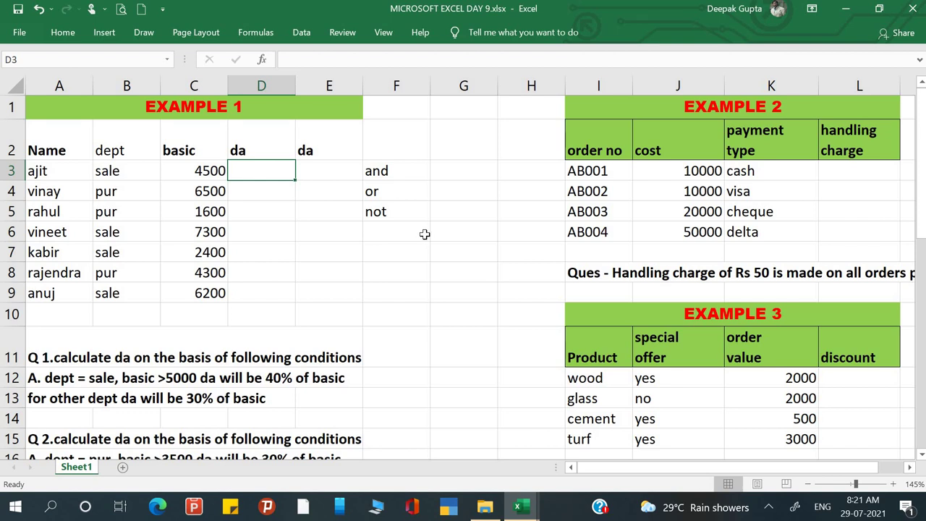
text(=if)
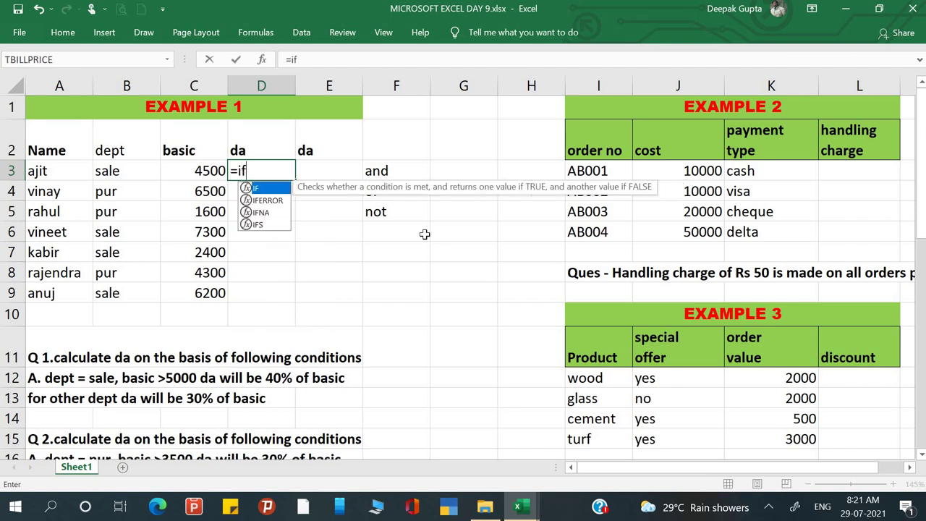
text(()
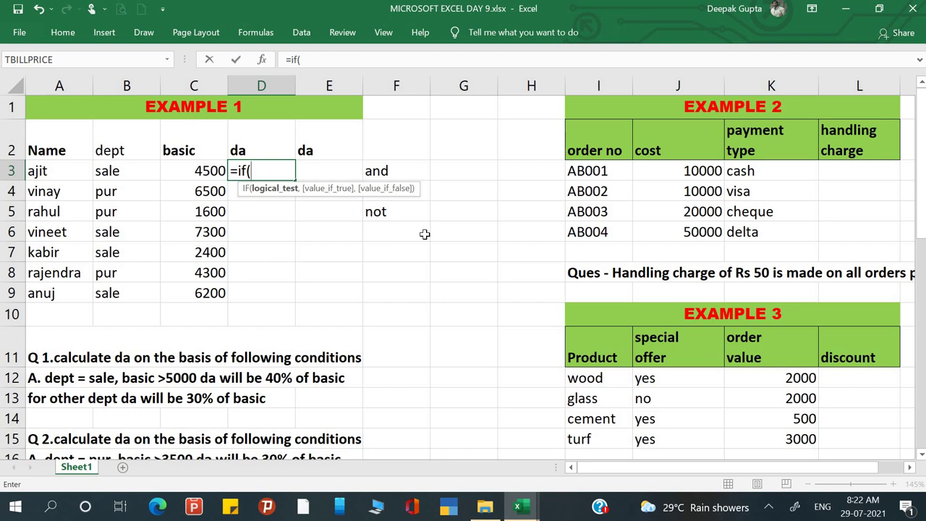
text(and)
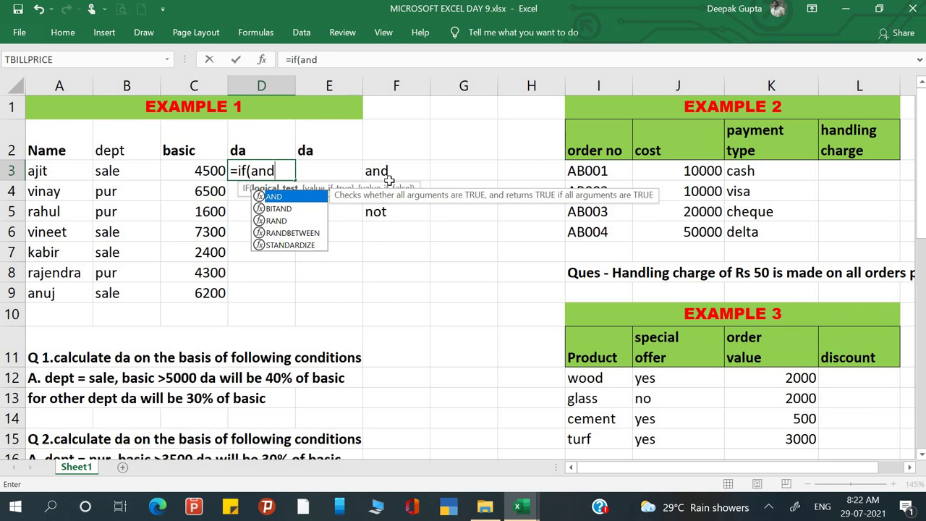
text(()
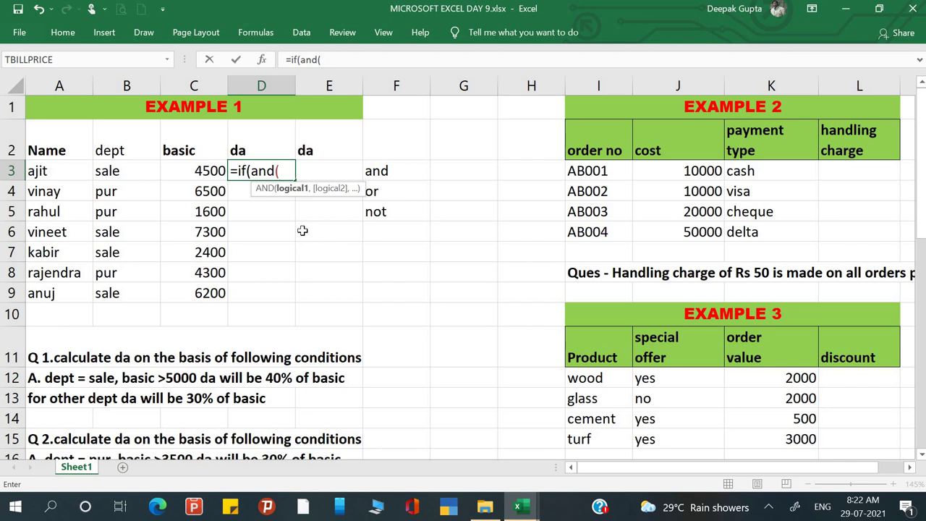
click(124, 174)
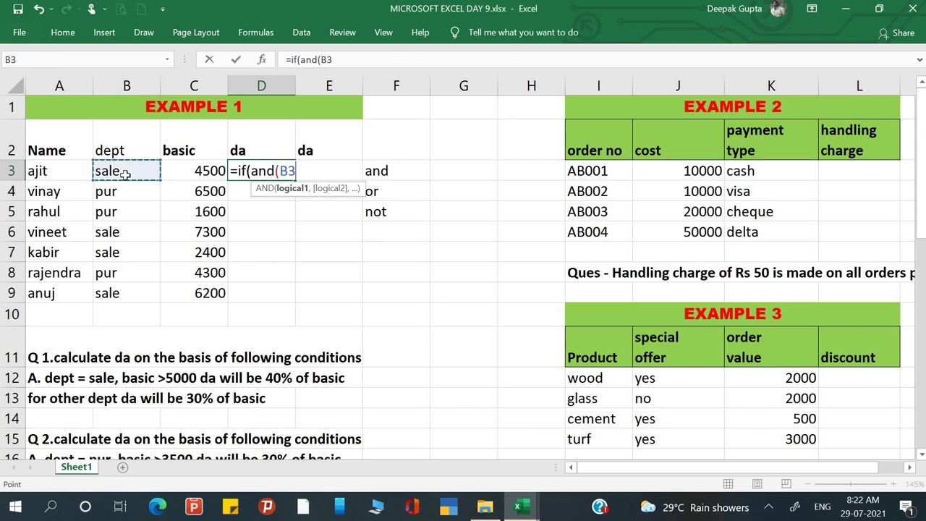
text(="sal)
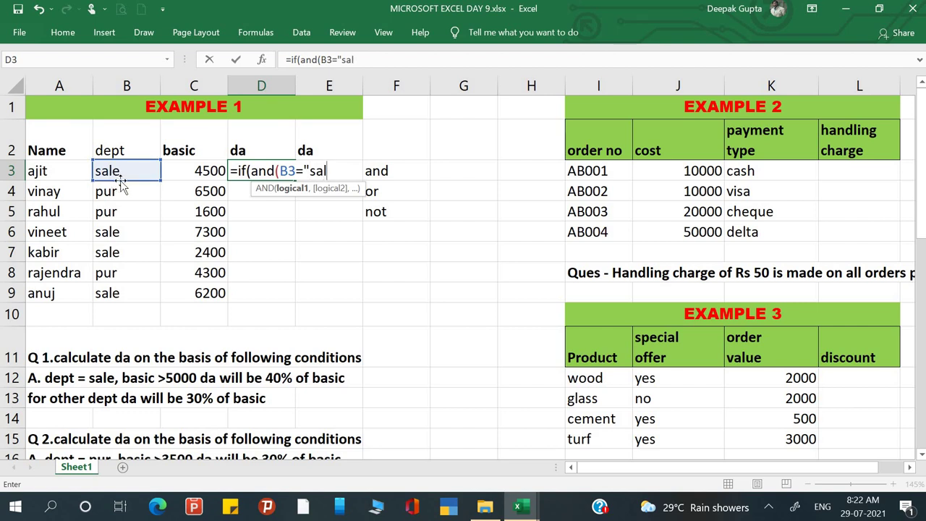
text(e)
text(",)
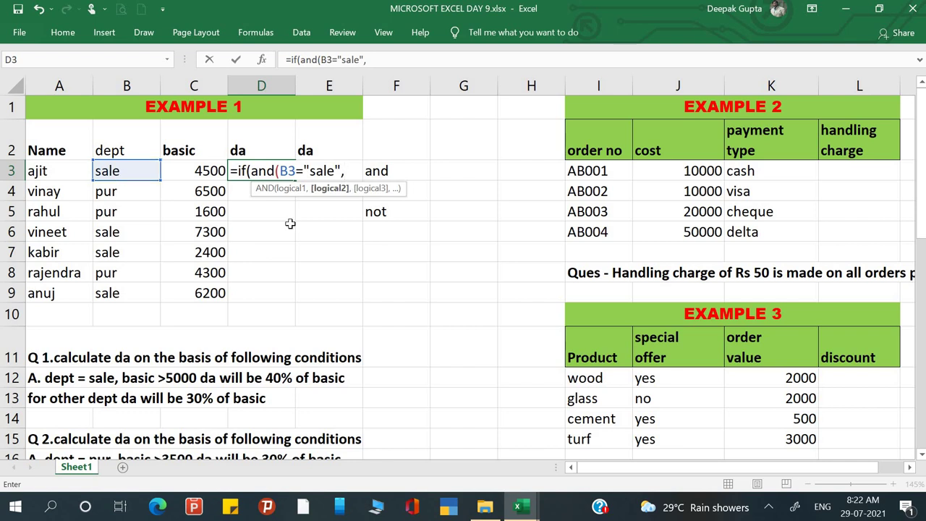
Step: Add C3>5000 as the second AND condition in the D3 formula and close the logical test
click(190, 169)
text(>)
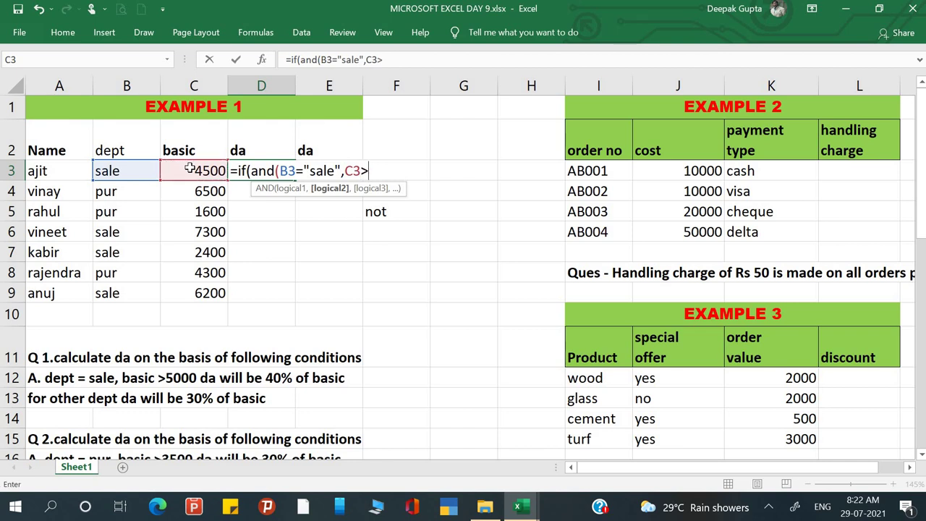
text(5000))
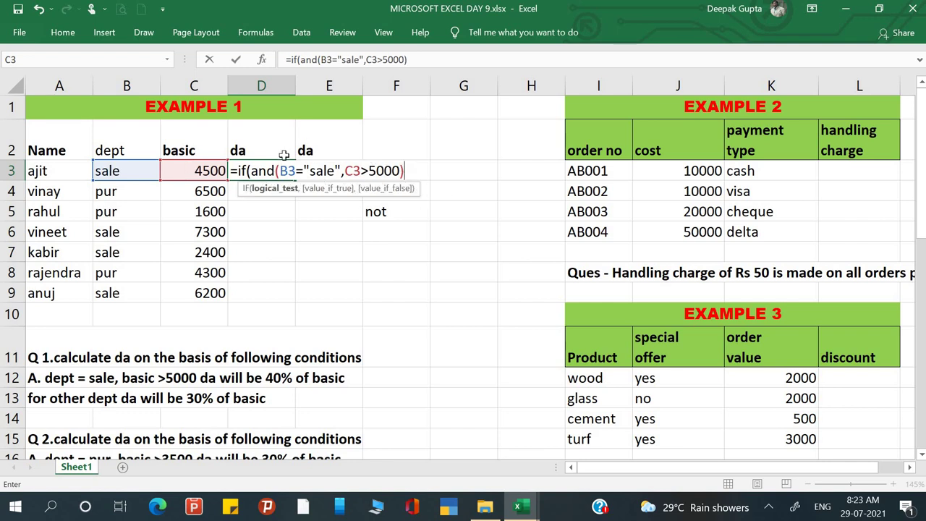
text(,)
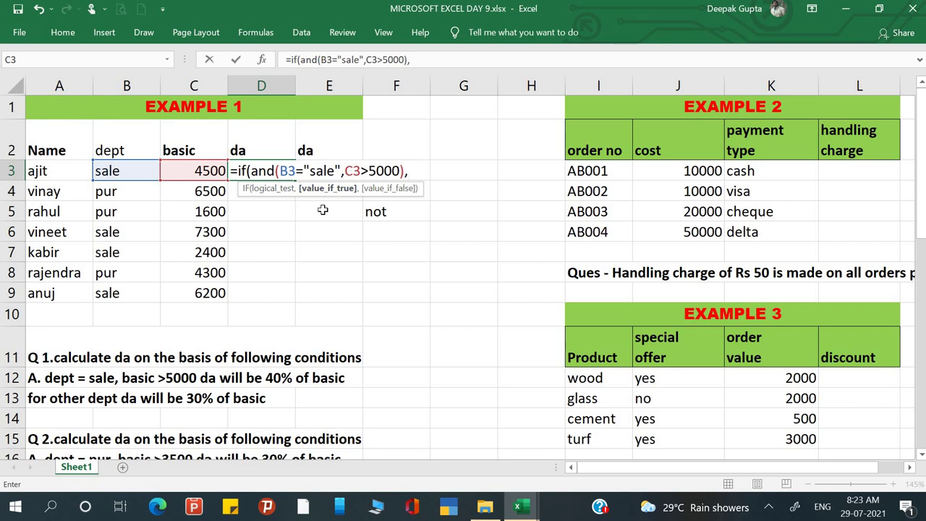
Step: Complete the D3 formula with C3*40% as the value if true and C3*30% as the value if false
click(179, 170)
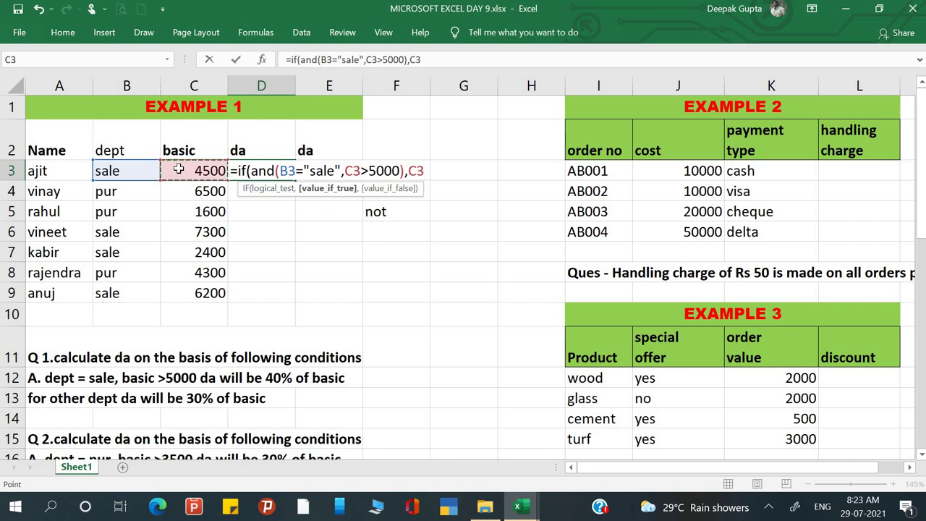
text(*40%)
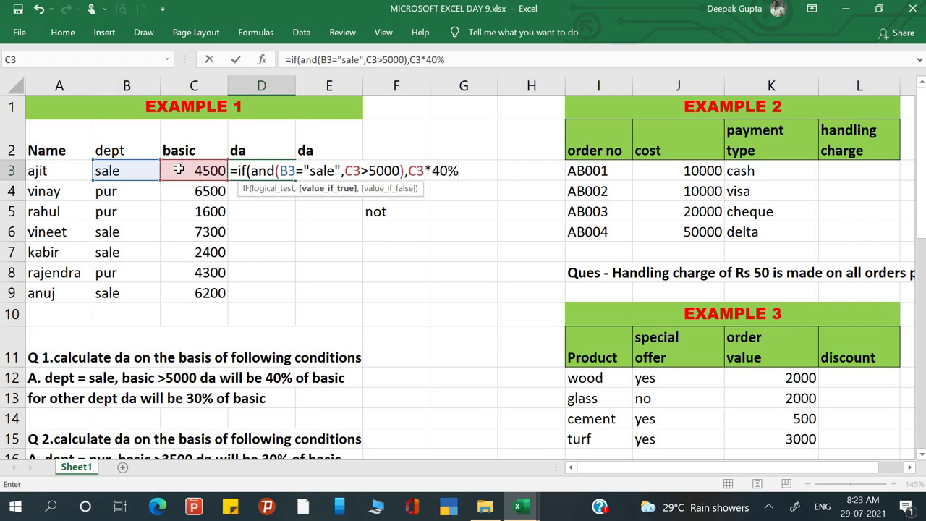
text(,)
click(187, 169)
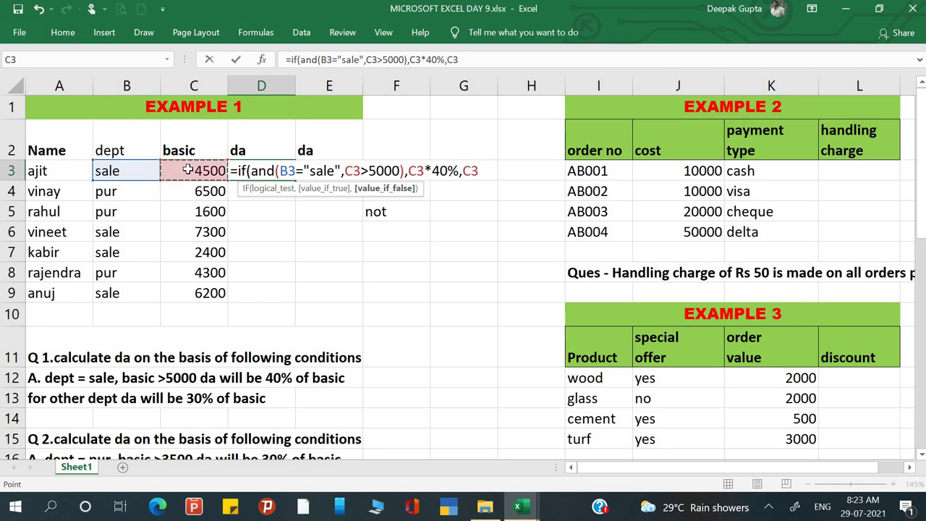
text(*30%)
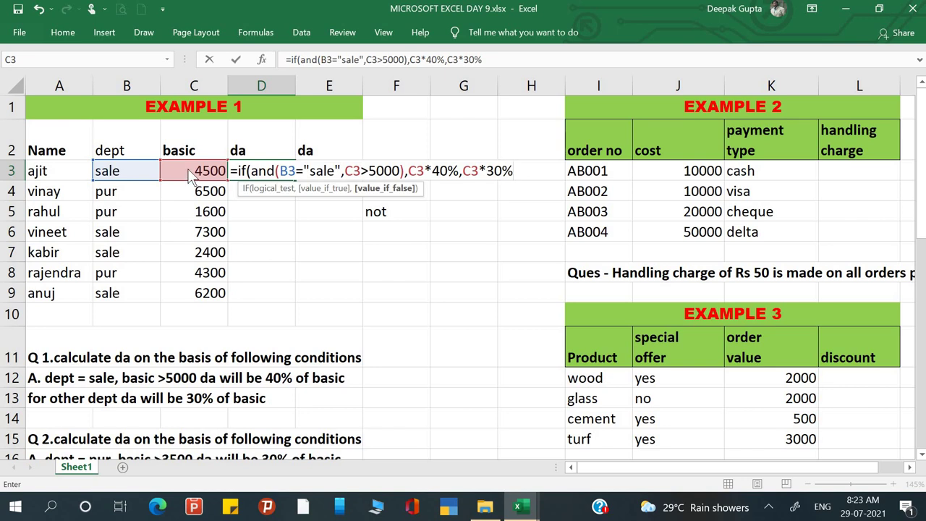
key(Return)
key(Return)
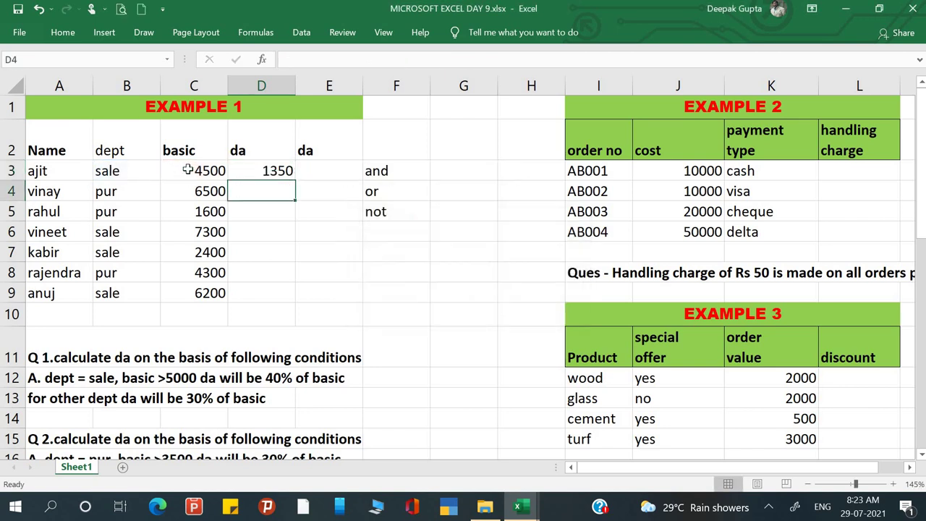
Step: Fill the D3 formula down the first da column to D9
click(260, 173)
drag(295, 180, 297, 301)
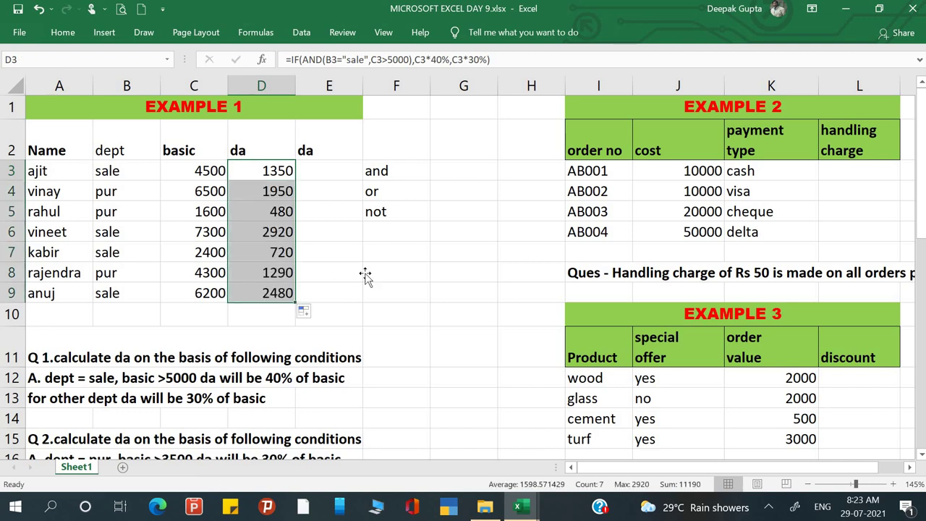
click(365, 273)
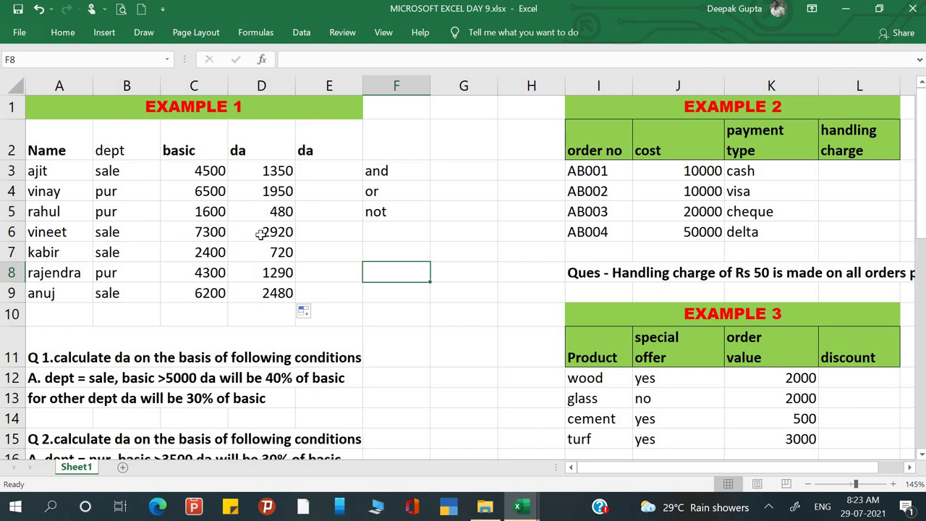
Step: Enter the check formula =C6*40% in G6 to compare with the da in D6
click(457, 235)
text(=)
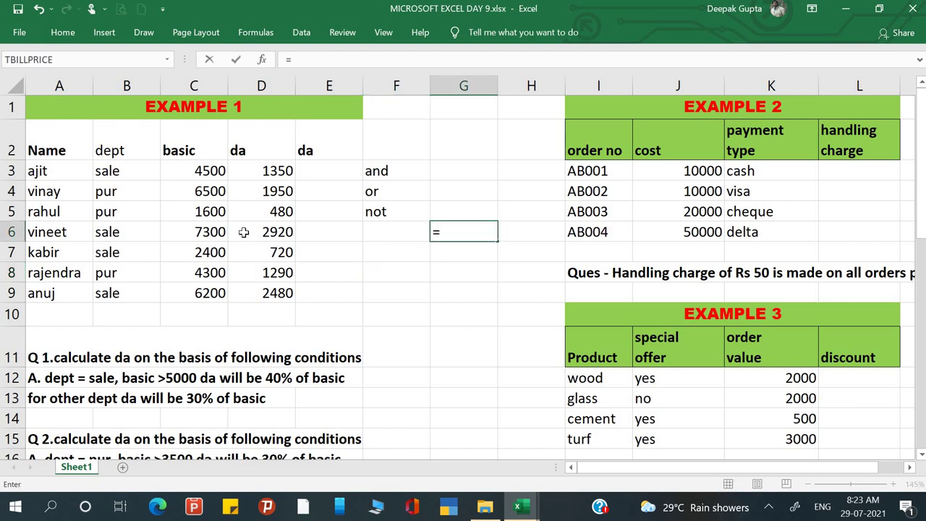
click(215, 231)
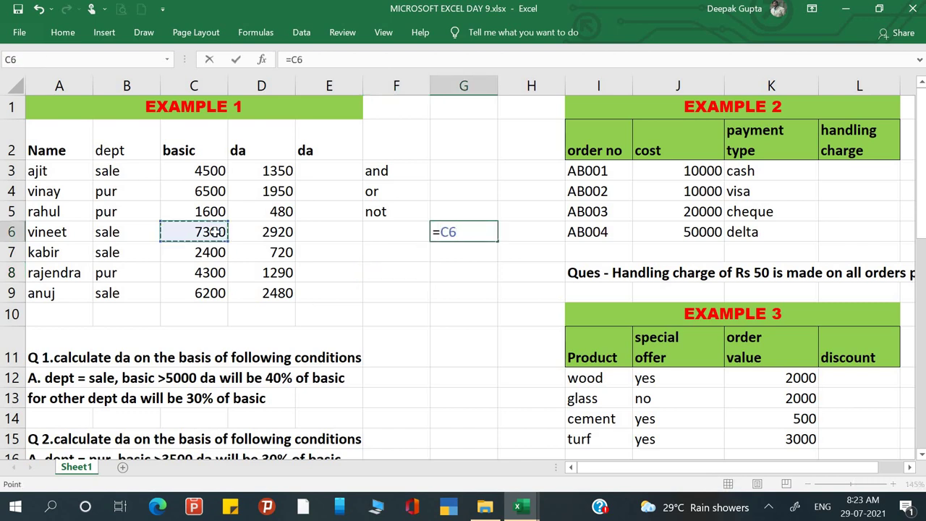
text(*40%)
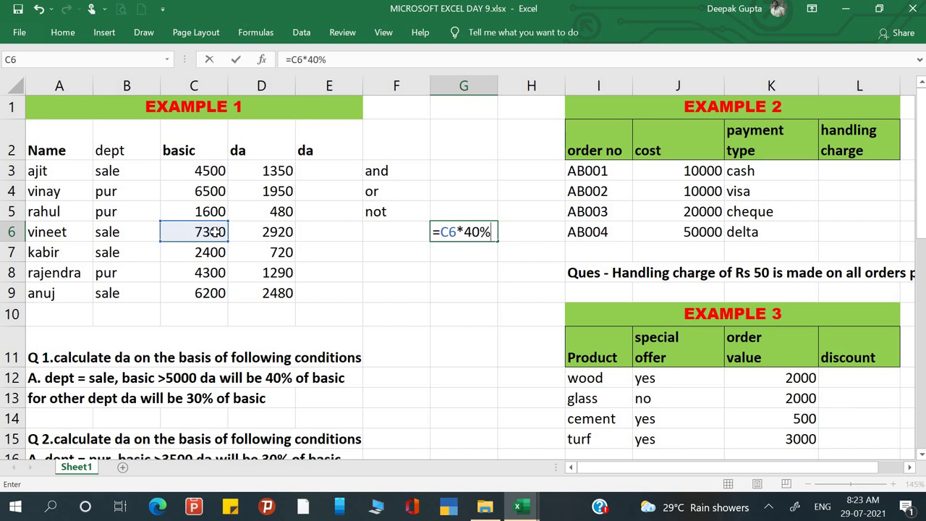
key(Return)
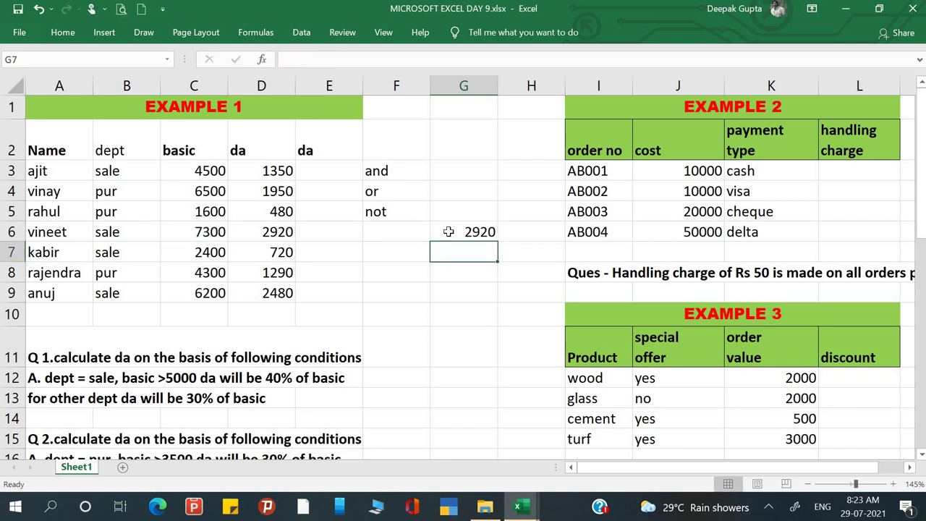
Step: Enter the check formula =C3*30% in G3 to compare with D3, and clear the check calculations from G3:G6
click(457, 181)
text(=)
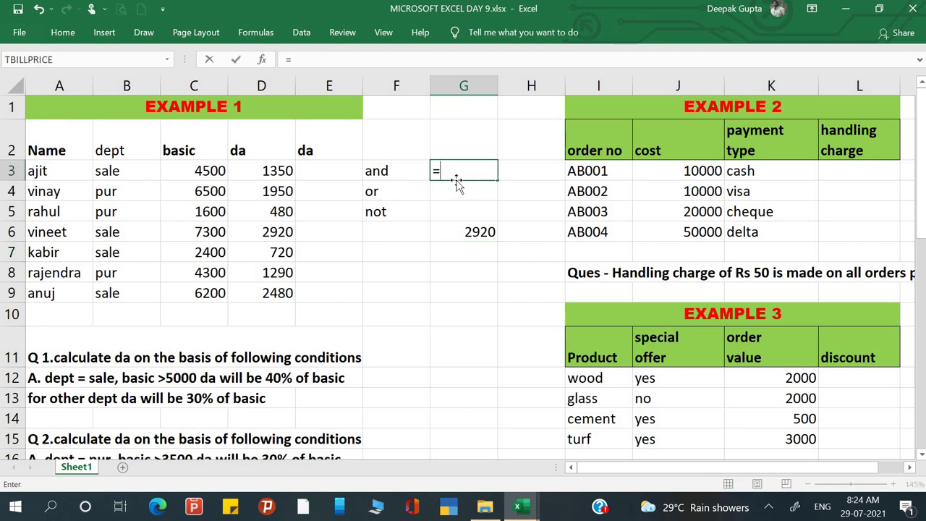
click(210, 171)
text(*3)
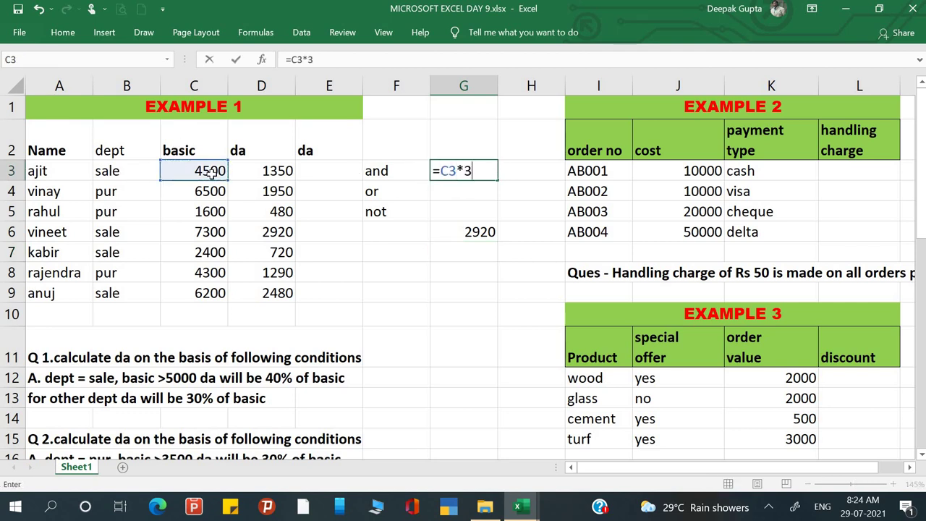
text(0%)
key(Return)
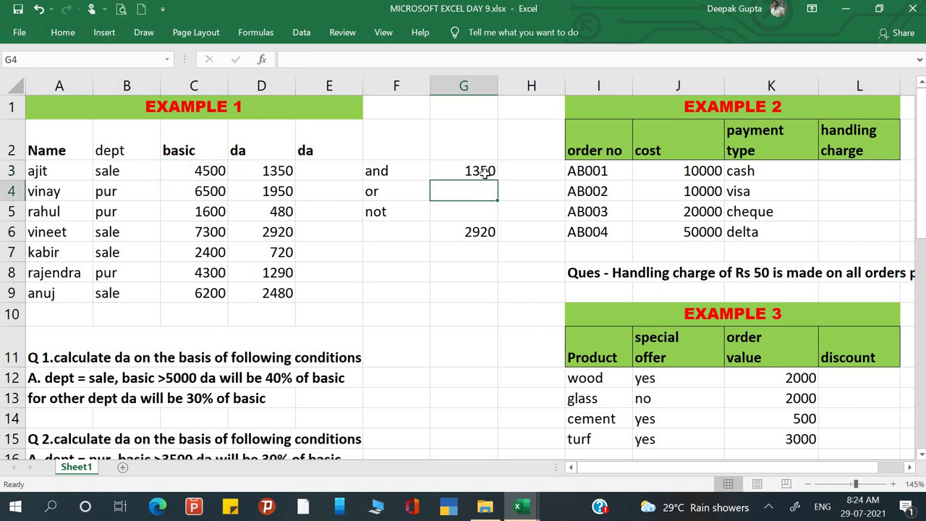
drag(480, 174, 459, 237)
key(Delete)
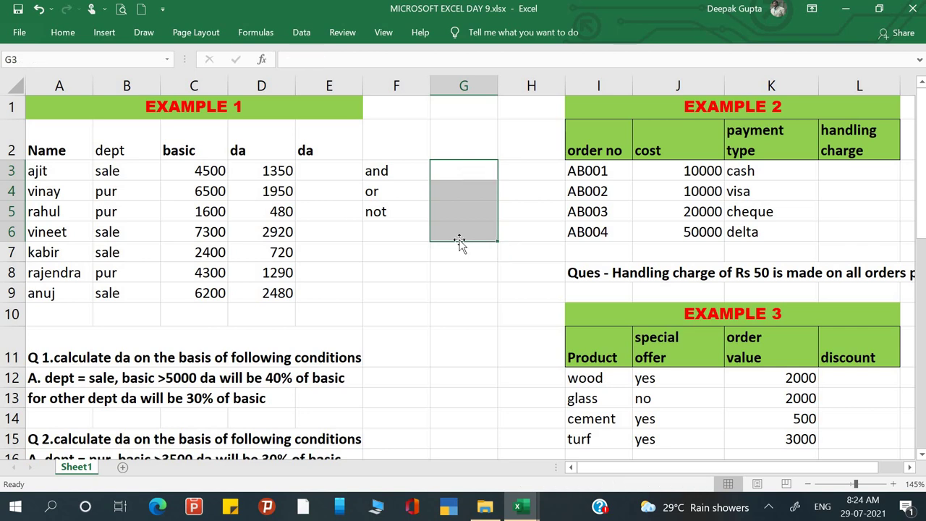
Step: Start an IF formula with a nested AND in E3, the first cell of the second da column
click(399, 240)
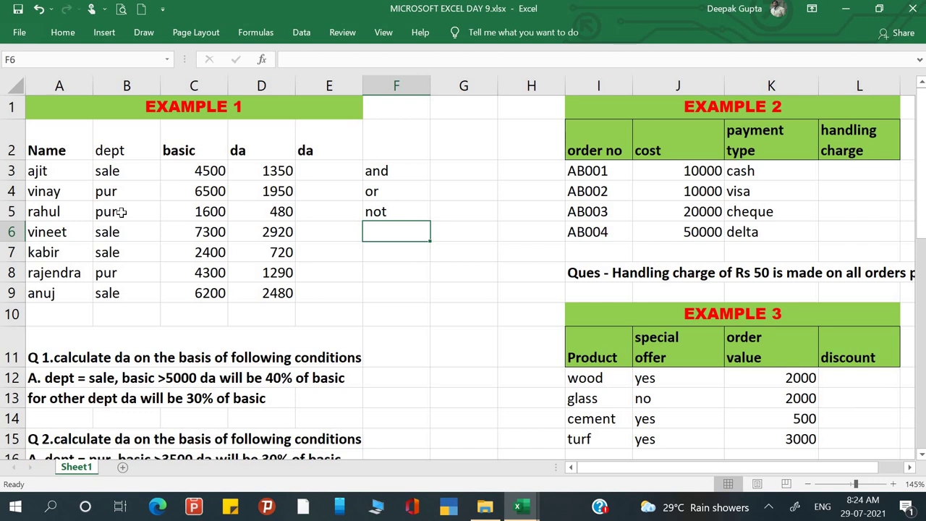
scroll(121, 211, down, 2)
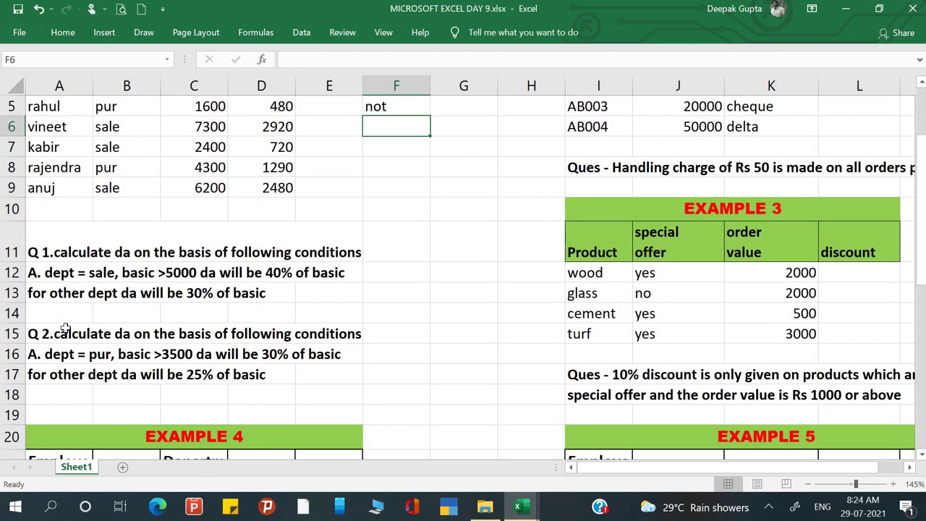
click(65, 329)
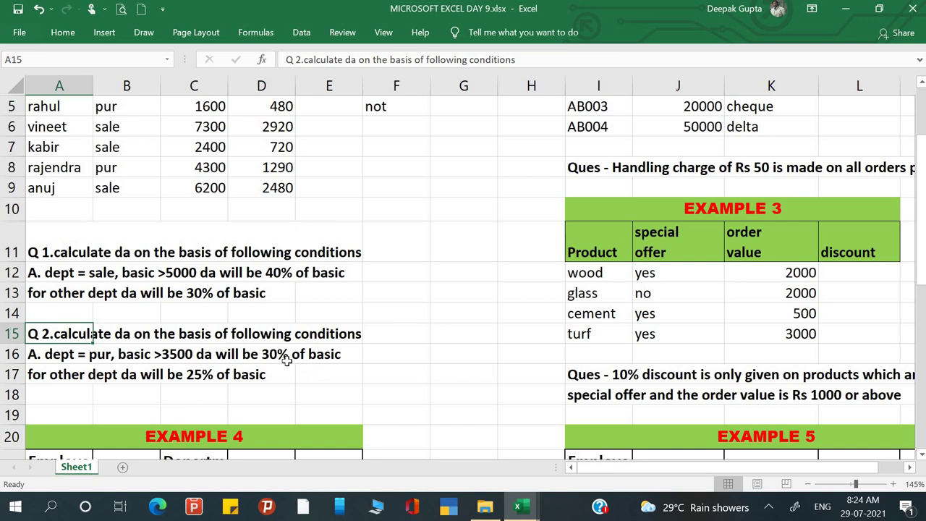
scroll(298, 357, up, 1)
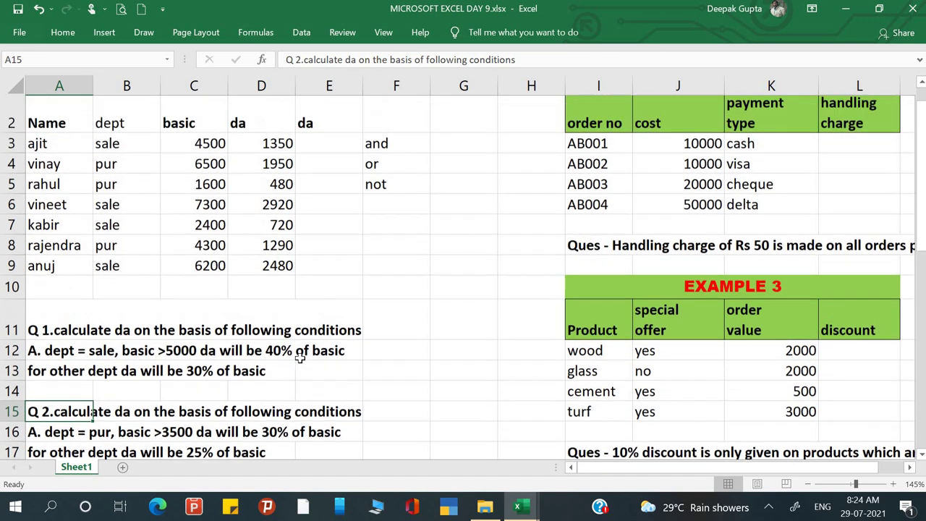
click(330, 146)
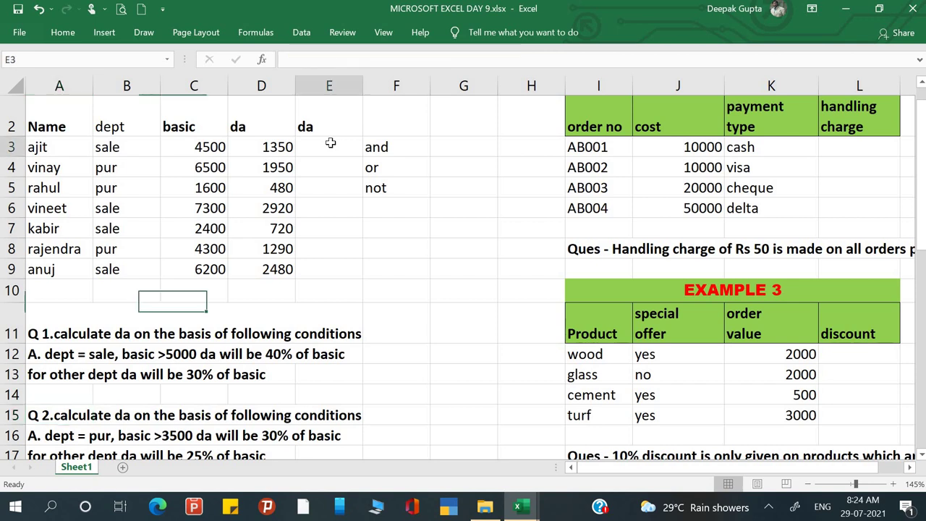
text(=)
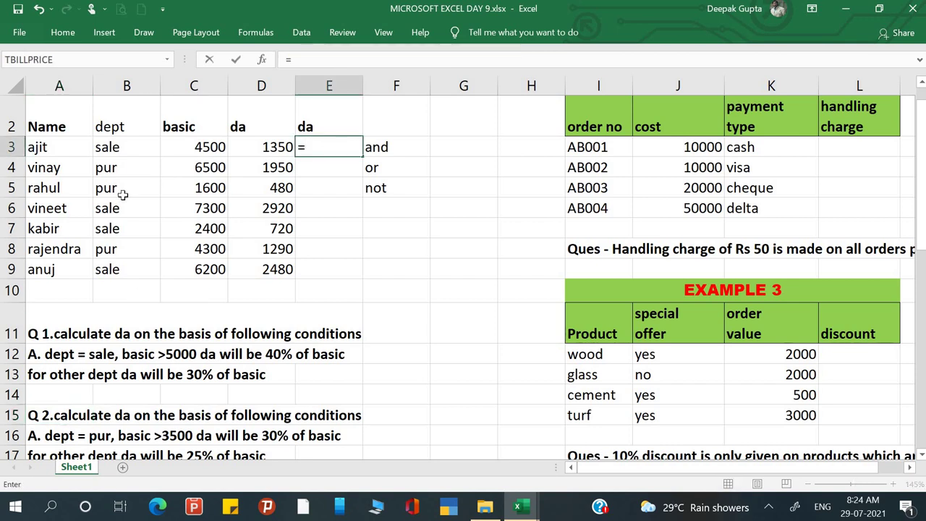
text(if()
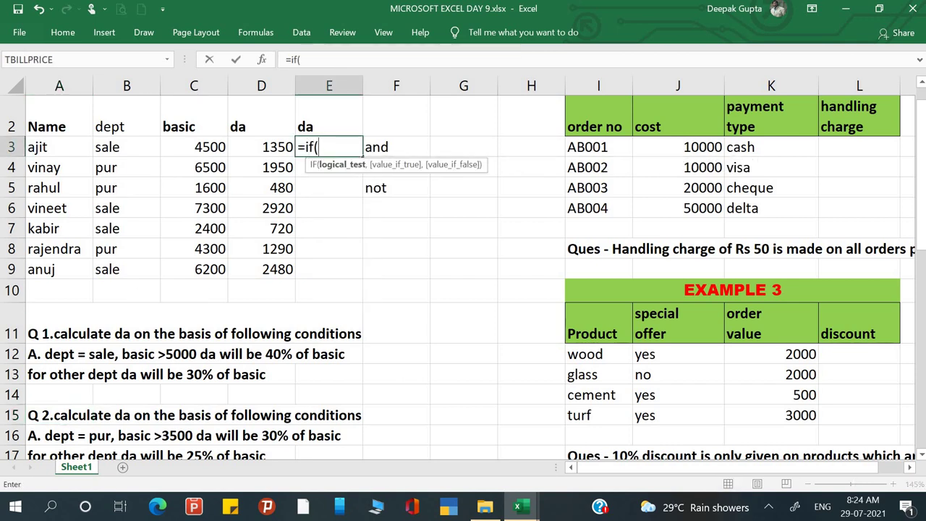
text(and()
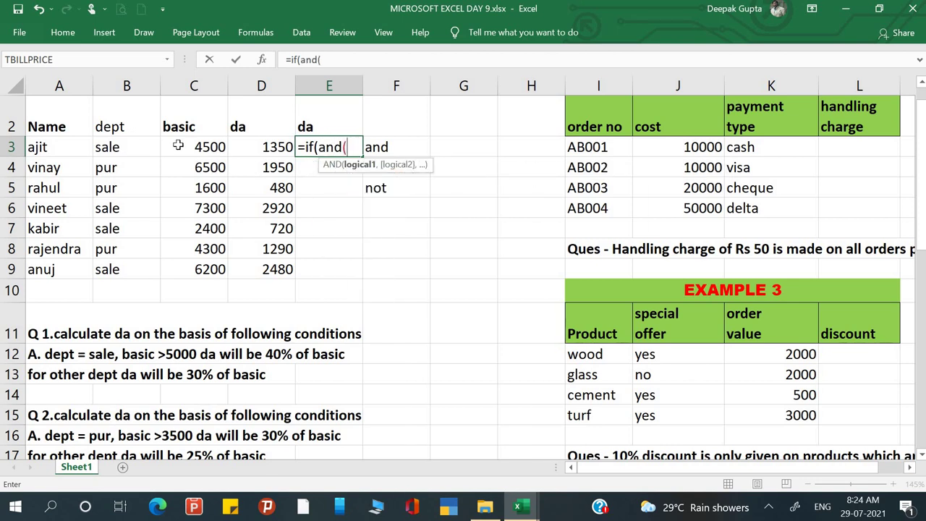
Step: Enter B3="pur" and C3>3500 as the two AND conditions in the E3 formula and close the AND
click(121, 146)
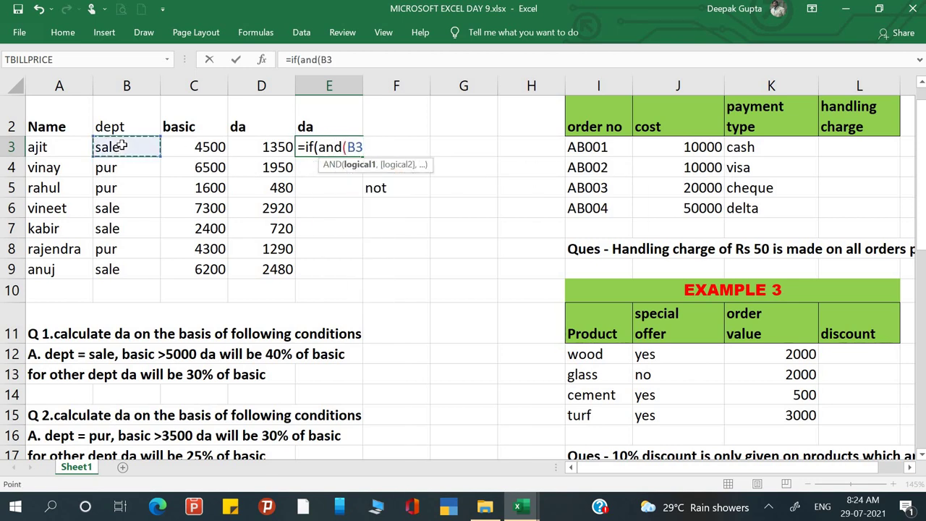
text(="pur)
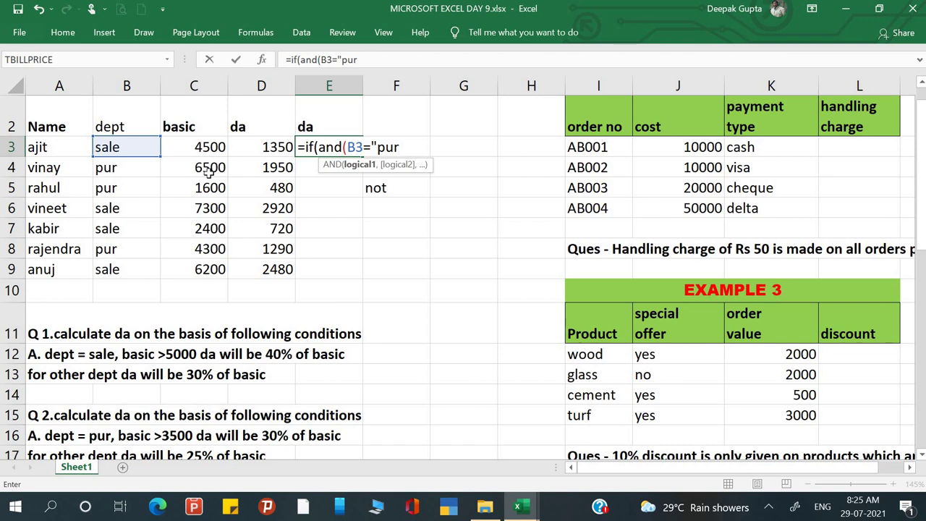
text(",)
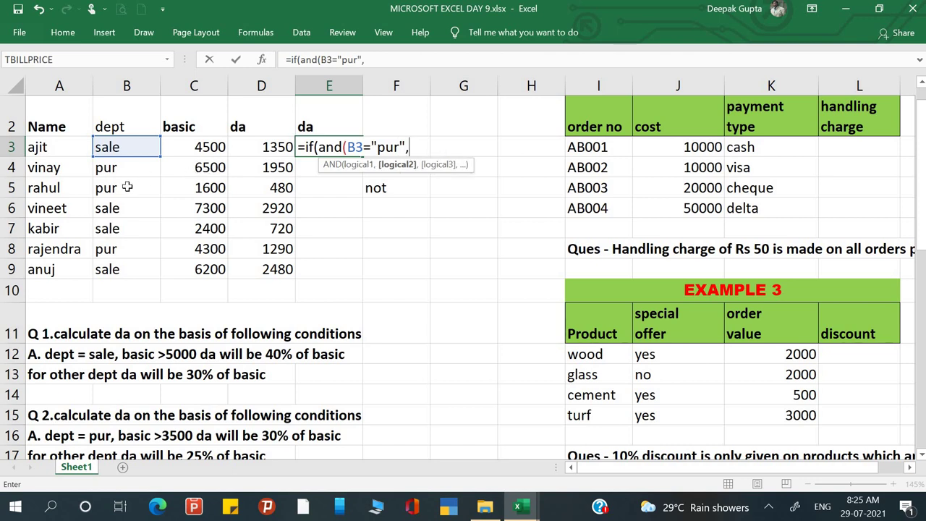
click(202, 149)
text(>)
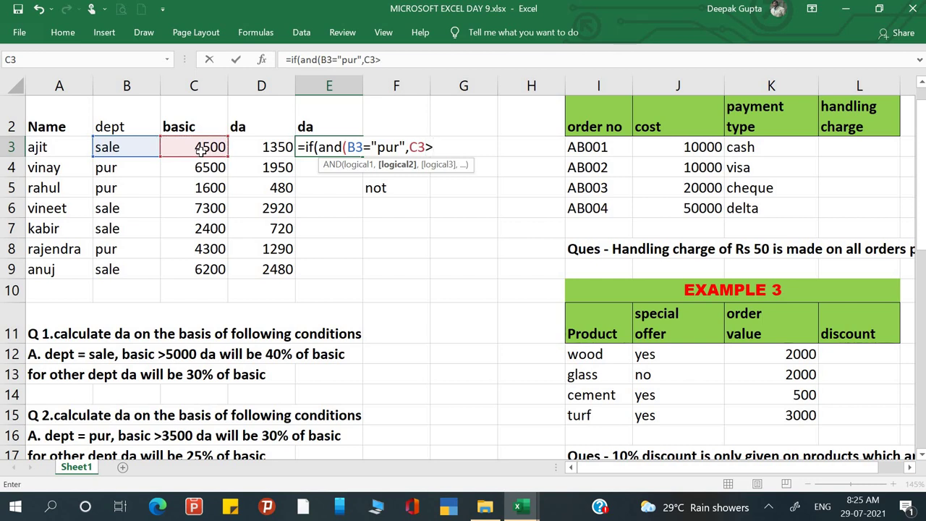
text(3500))
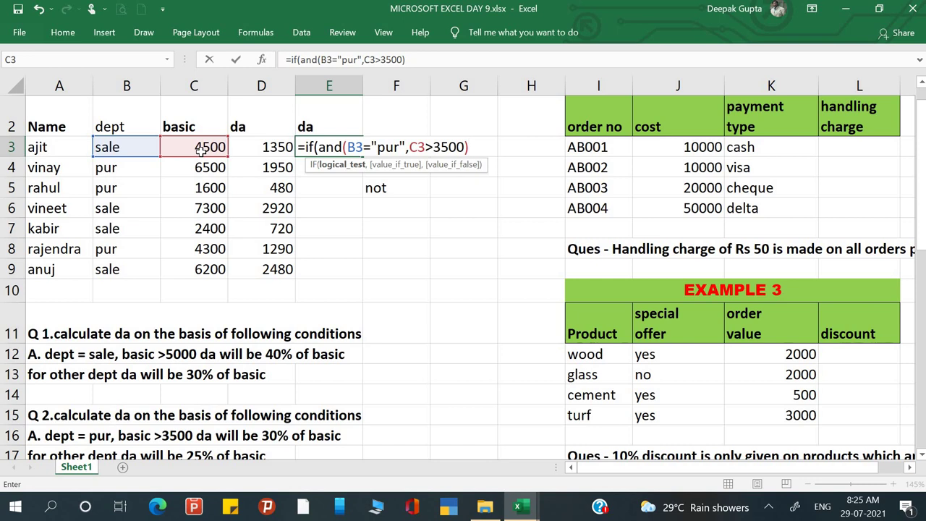
Step: Complete the E3 formula with C3*30% as the value if true and C3*25% as the value if false
text(,)
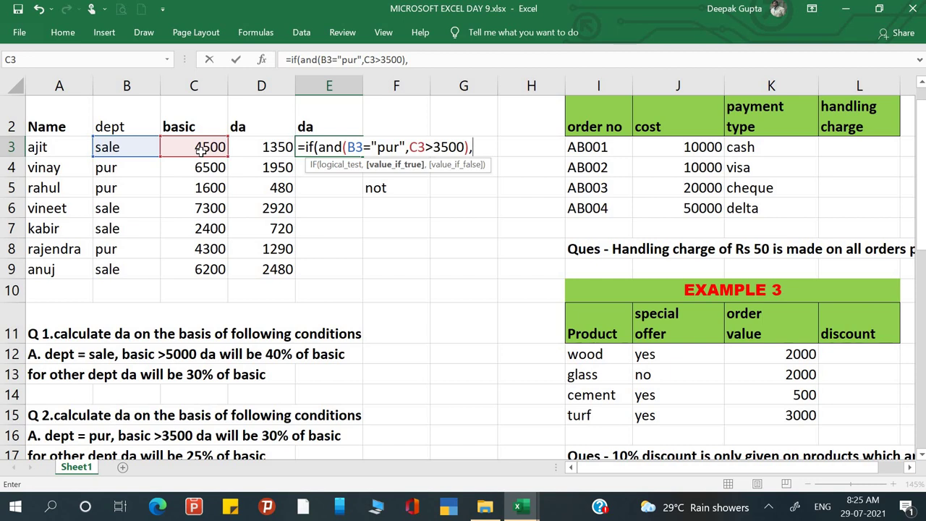
click(205, 147)
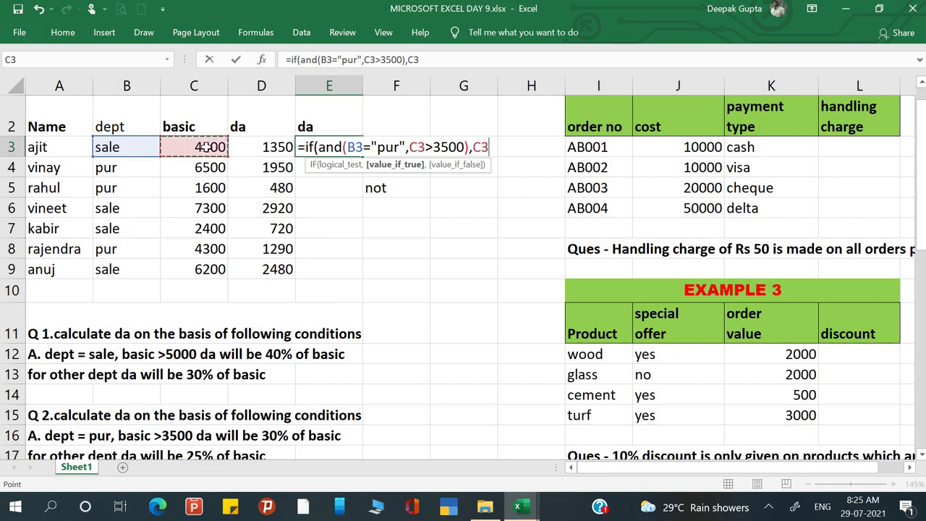
text(*30)
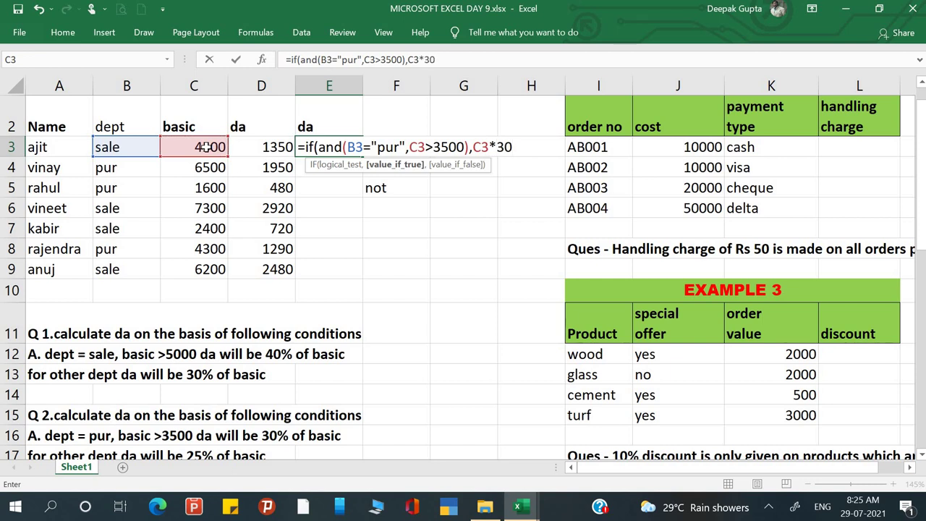
text(%,)
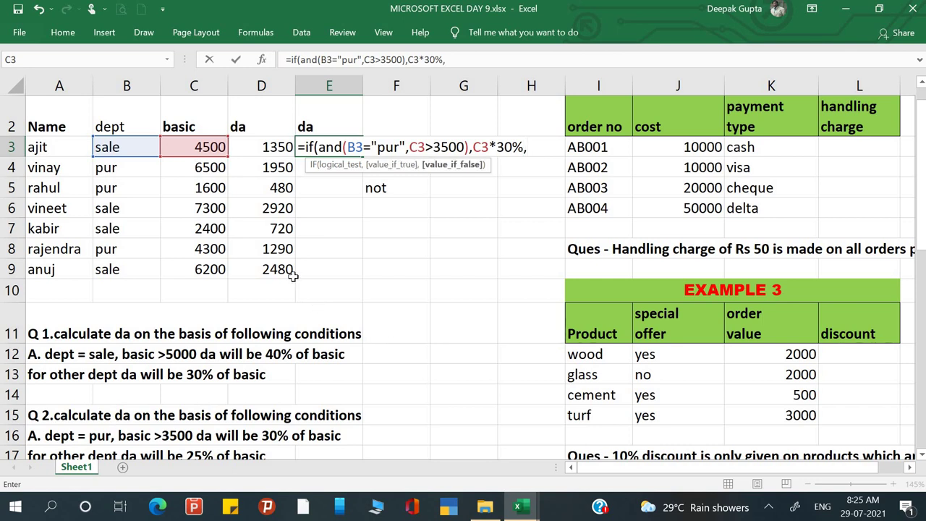
click(192, 147)
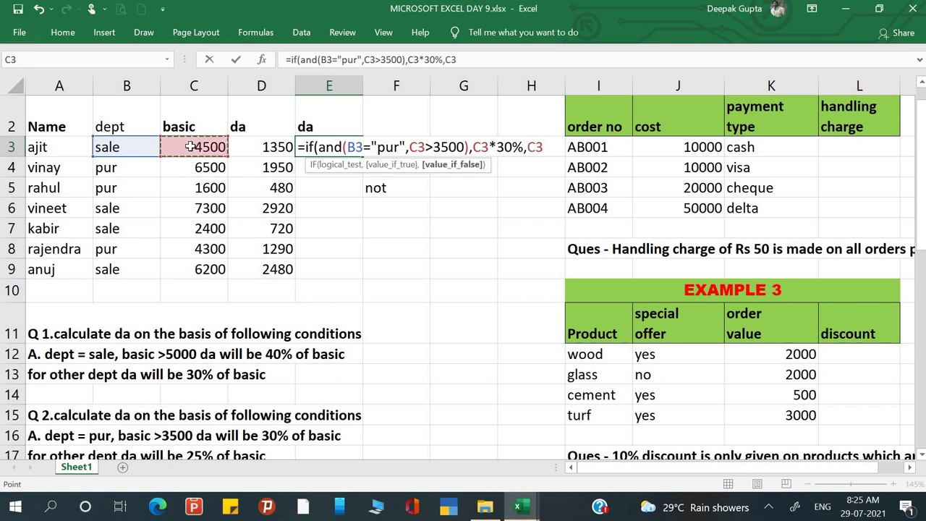
text(*25%)
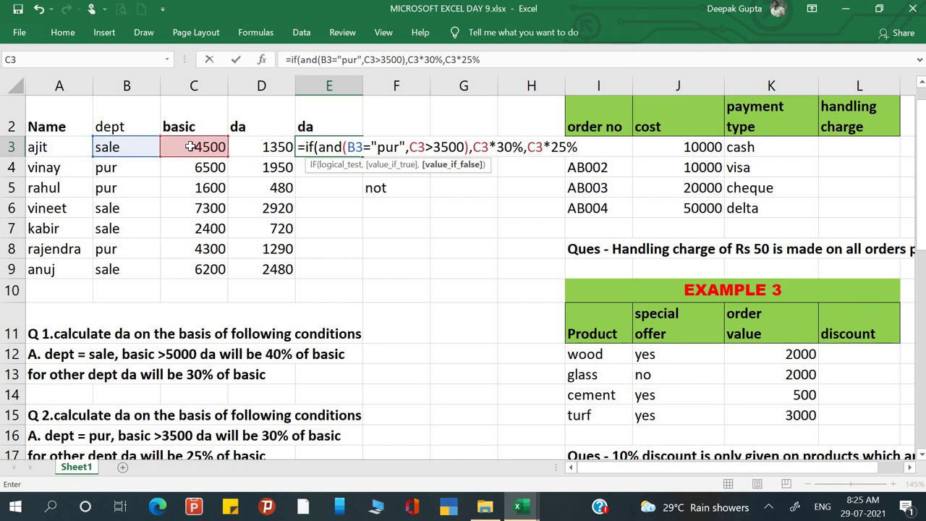
key(Return)
key(Return)
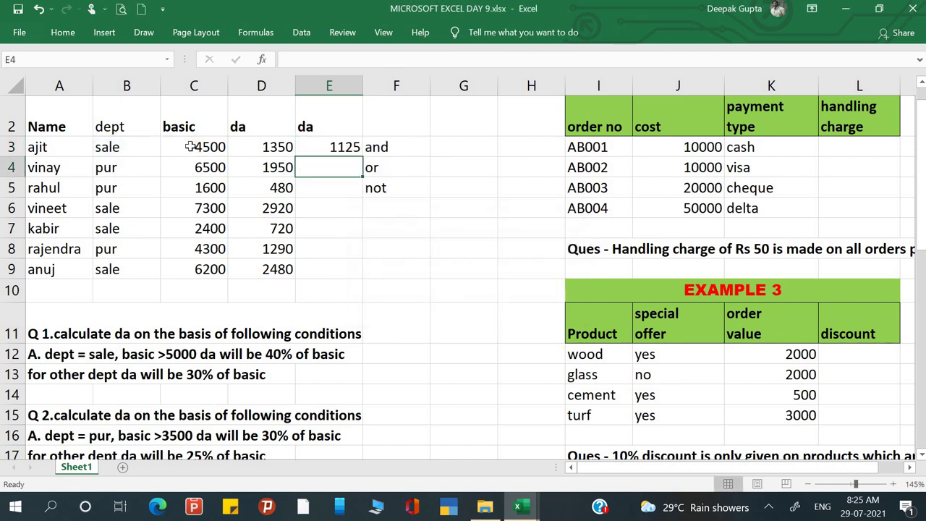
Step: Fill the E3 formula down the second da column to E9
click(322, 147)
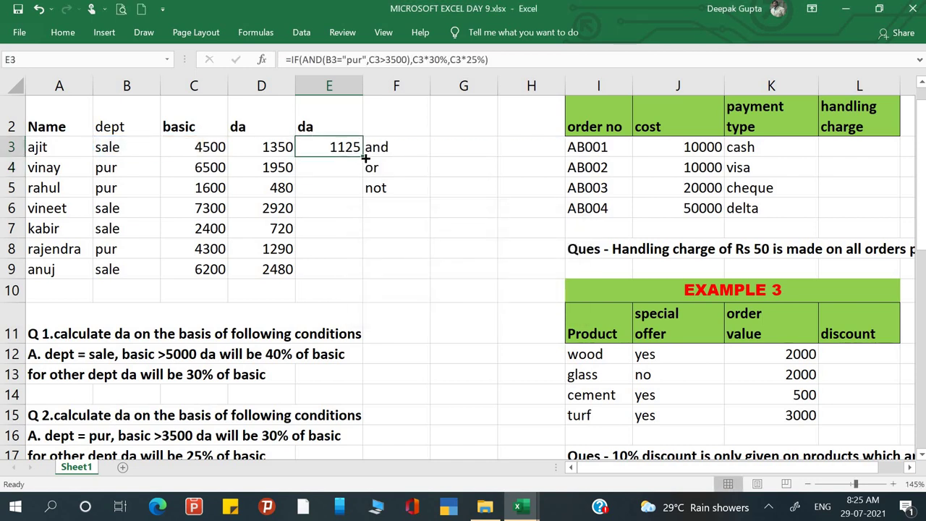
double_click(366, 156)
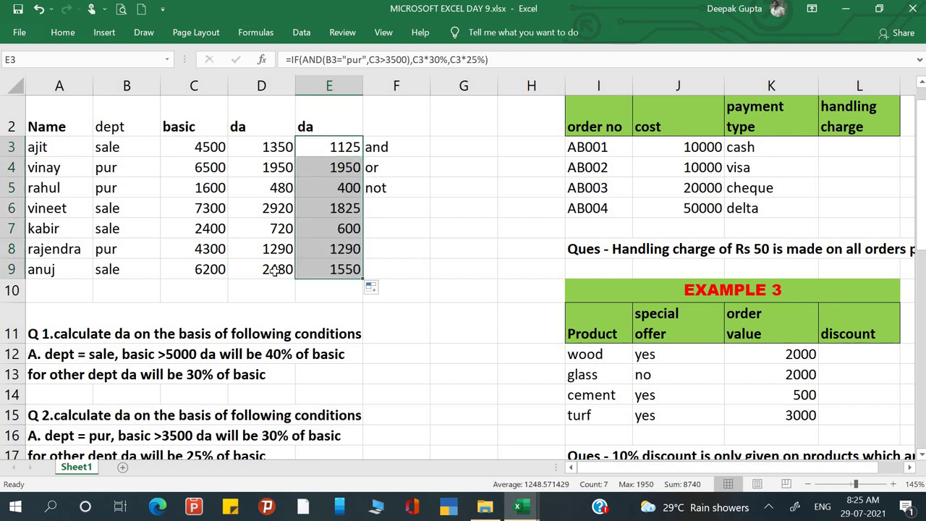
click(293, 319)
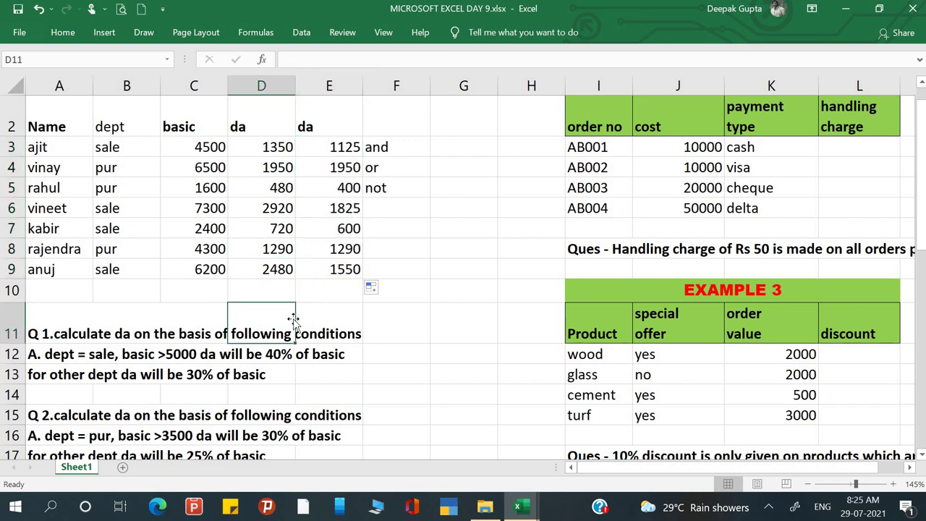
Step: Start an IF formula with a nested OR in L3, the first handling charge cell of Example 2
key(Up)
key(ctrl+Home)
key(Right)
key(Right)
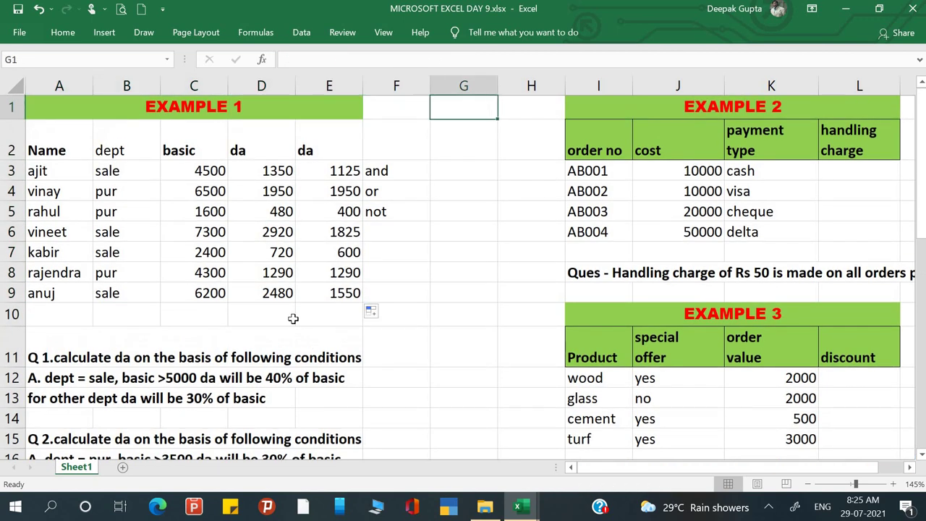
key(Right)
key(Right)
key(Right)
key(Right)
key(Right)
key(Right)
key(Right)
key(Right)
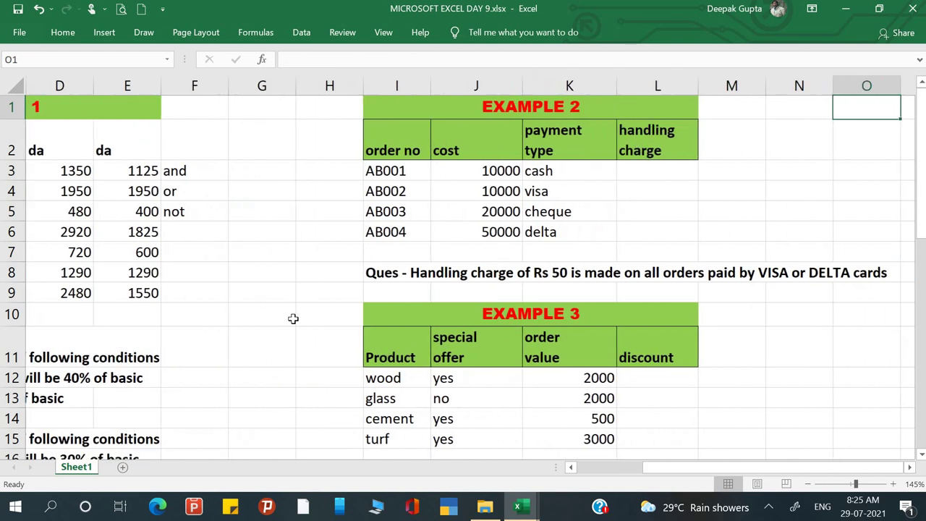
click(641, 170)
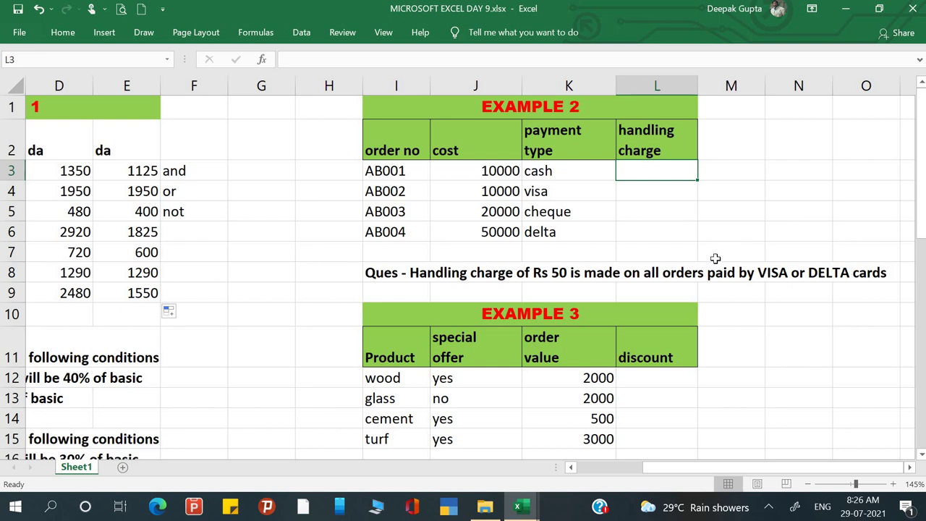
text(=)
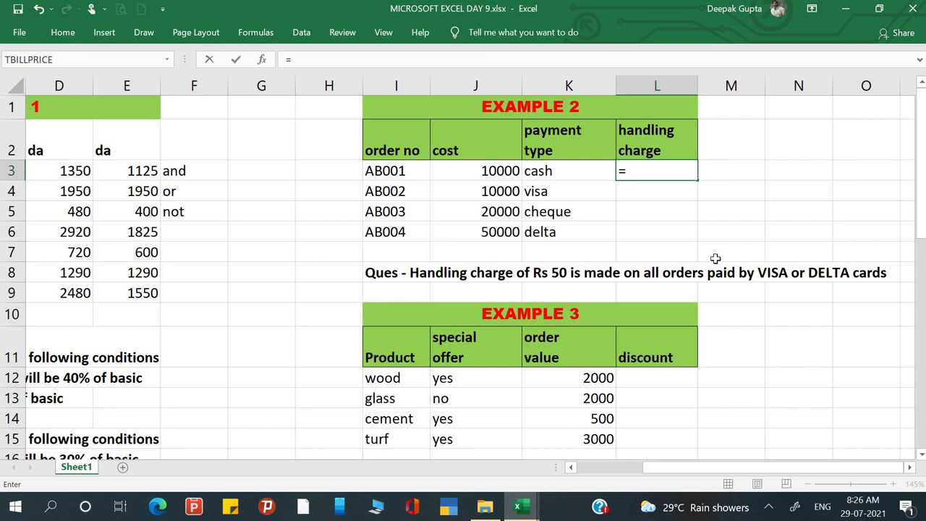
text(if)
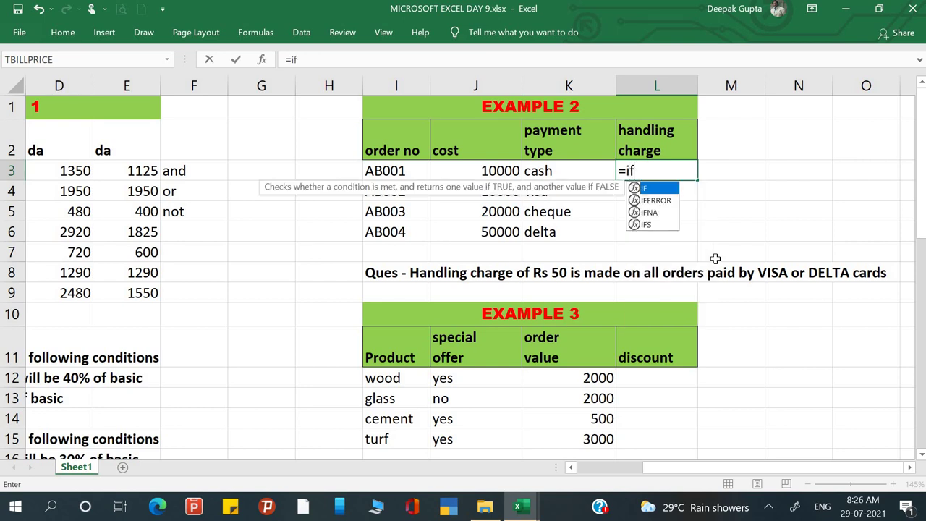
text(()
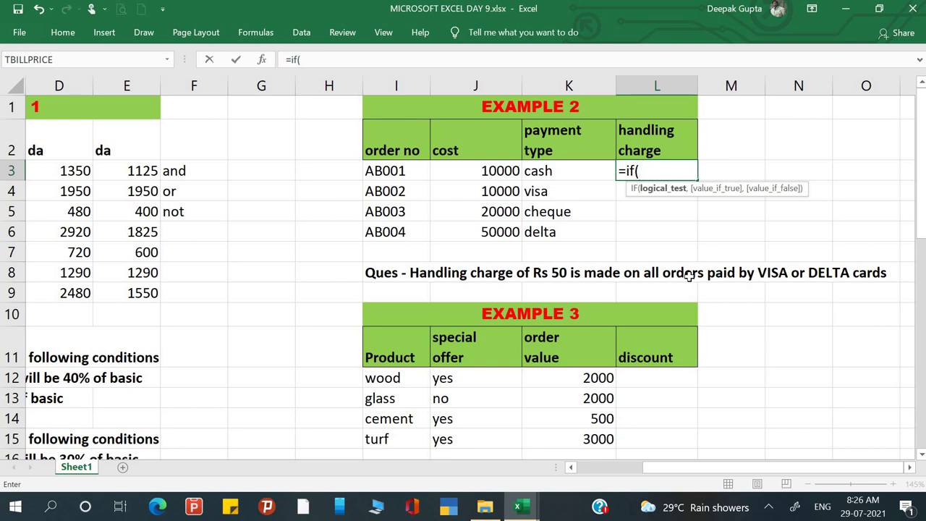
text(or)
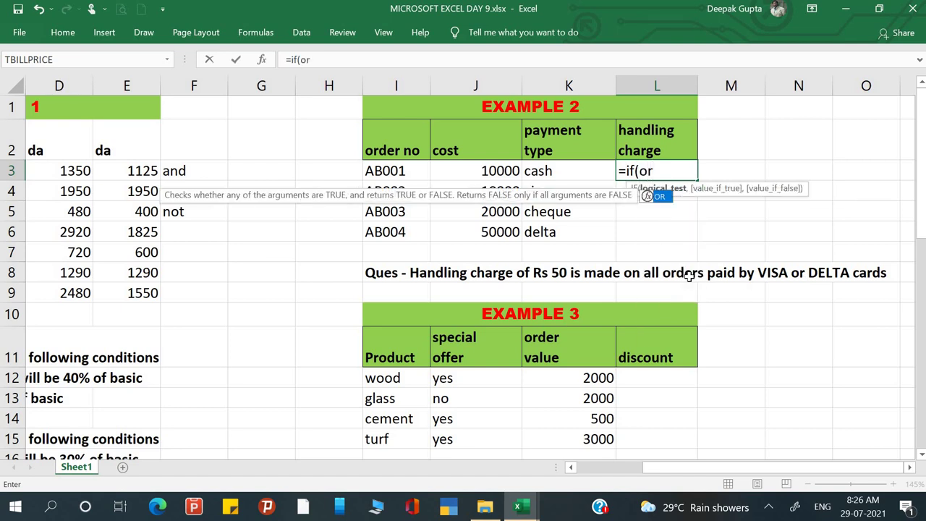
text(()
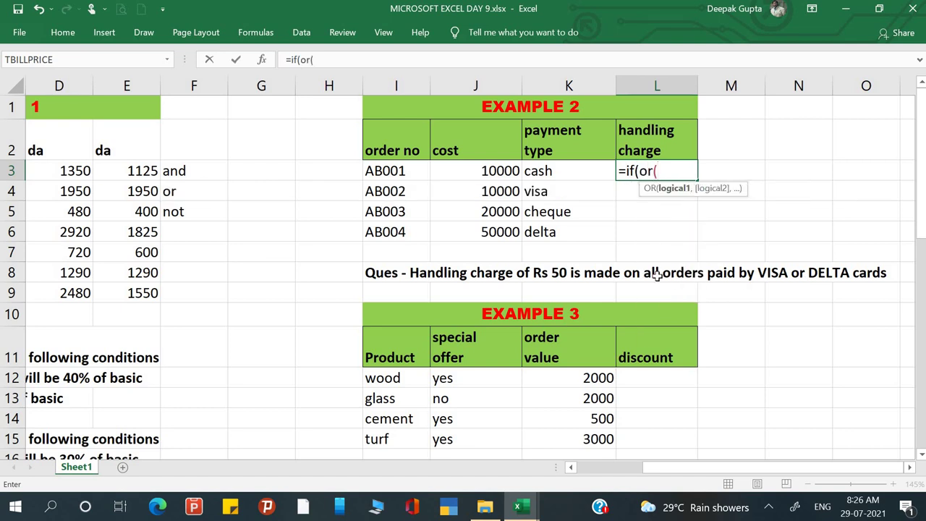
Step: Enter K3="visa" and K3="delta" as the two OR conditions in the L3 formula and close the OR
click(564, 169)
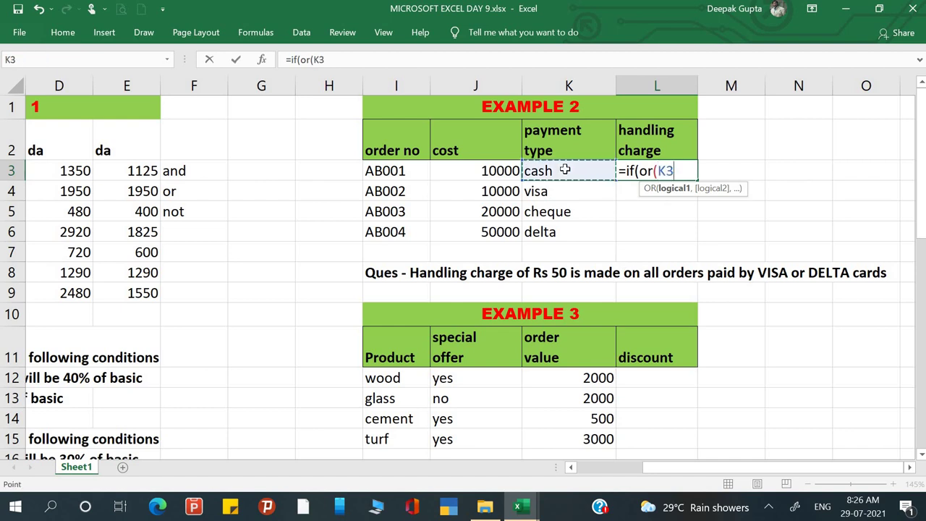
text(="visa)
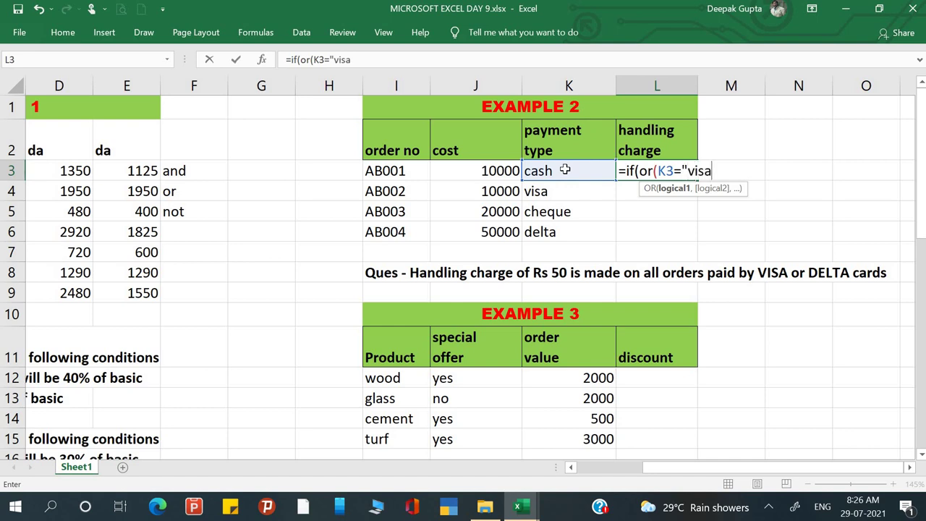
text(",)
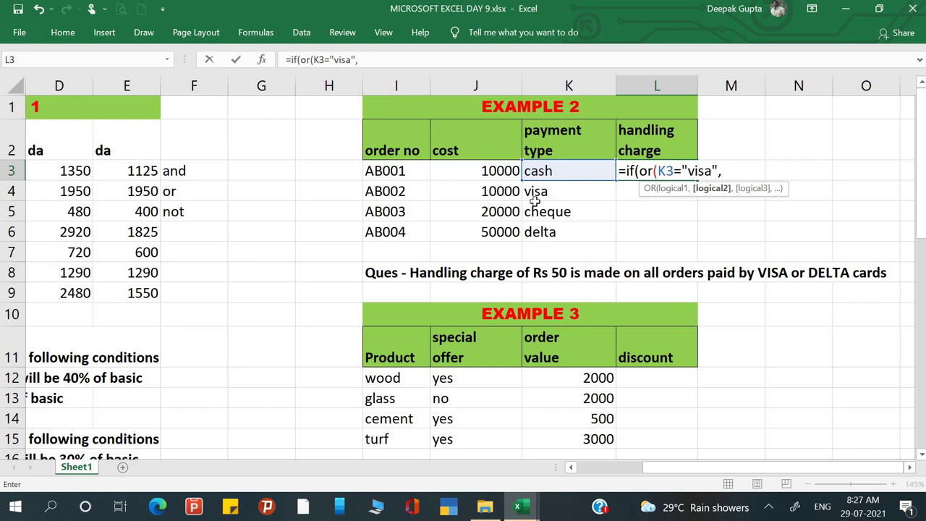
click(558, 176)
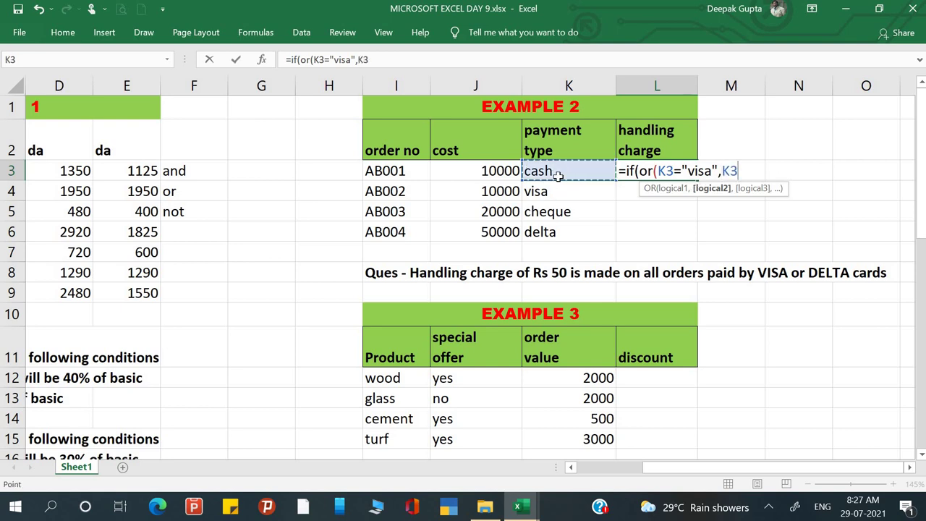
text(=)
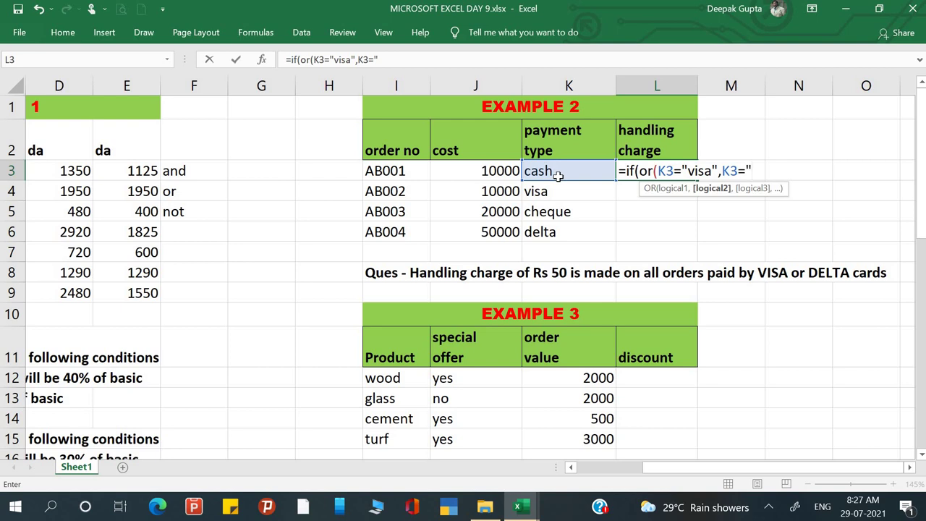
text("del ta"))
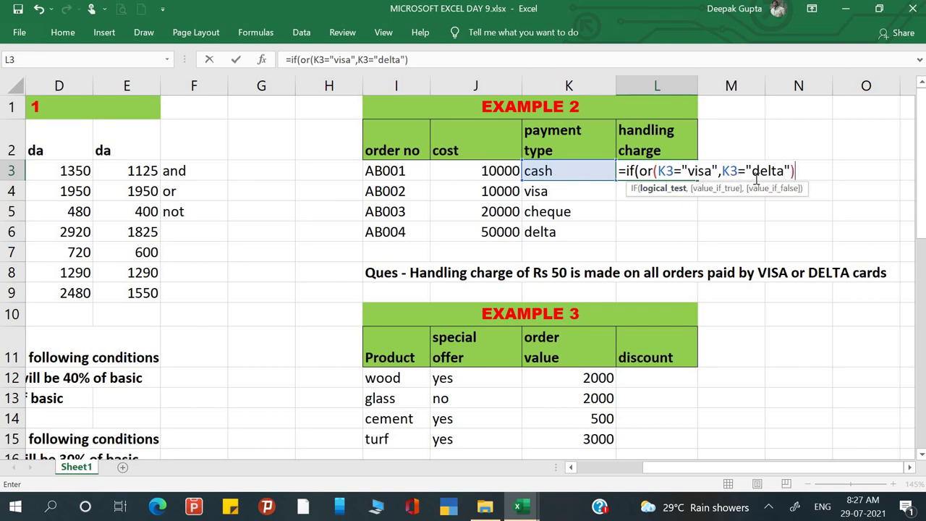
Step: Complete the L3 formula with 50 as the value if true and empty text "" as the value if false, accepting the bracket correction
text(,)
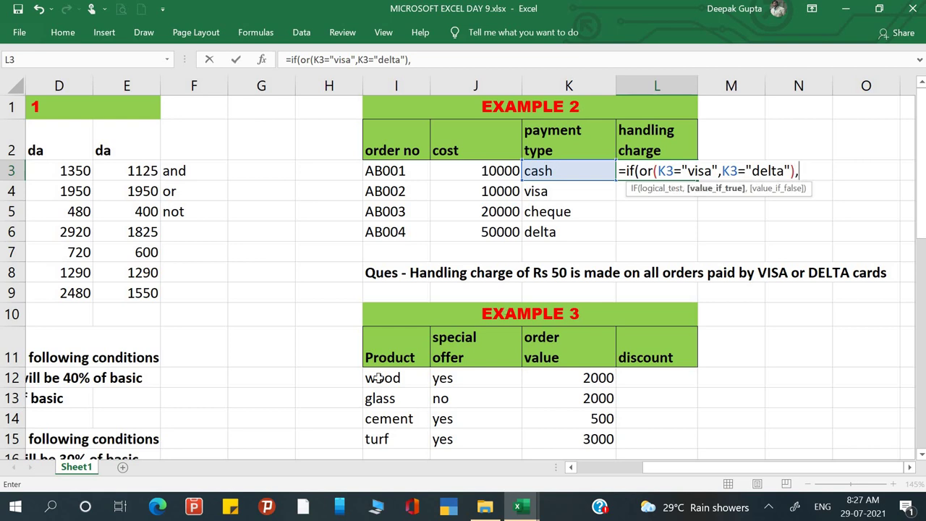
text(50,)
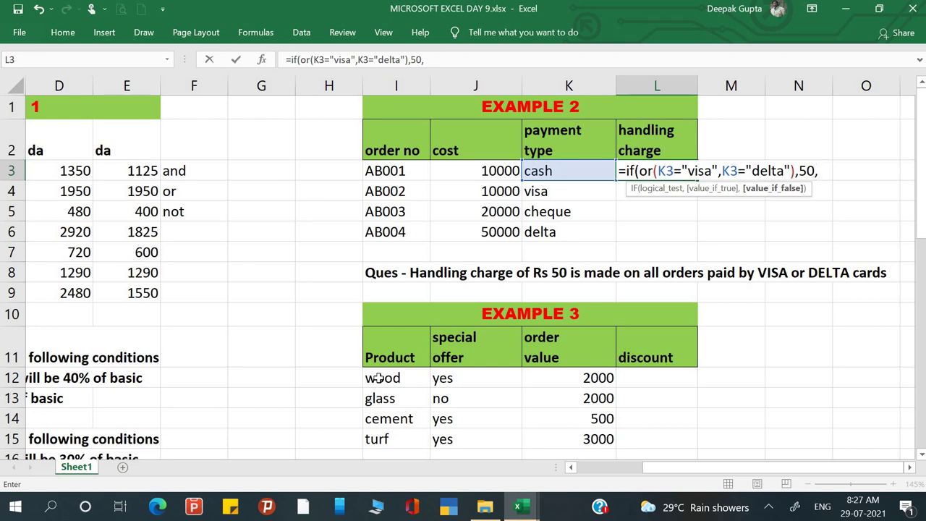
text("")
key(Return)
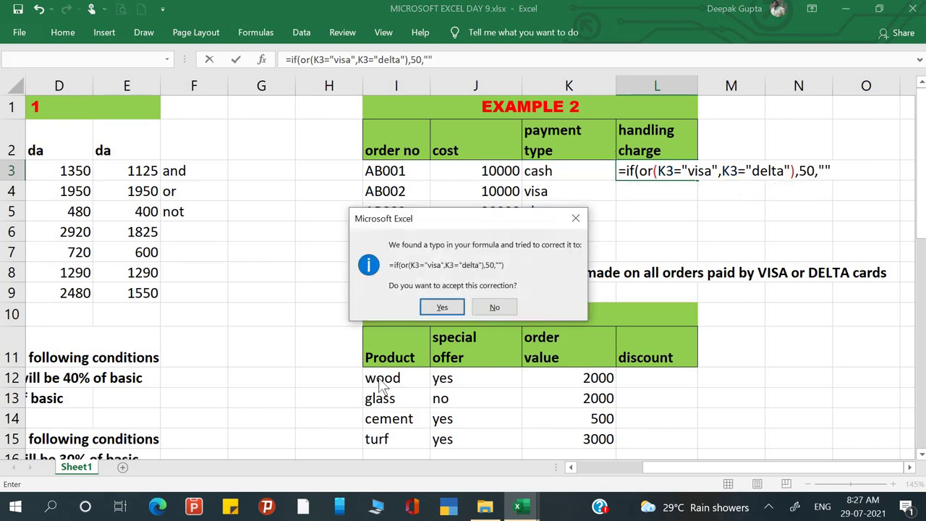
key(Return)
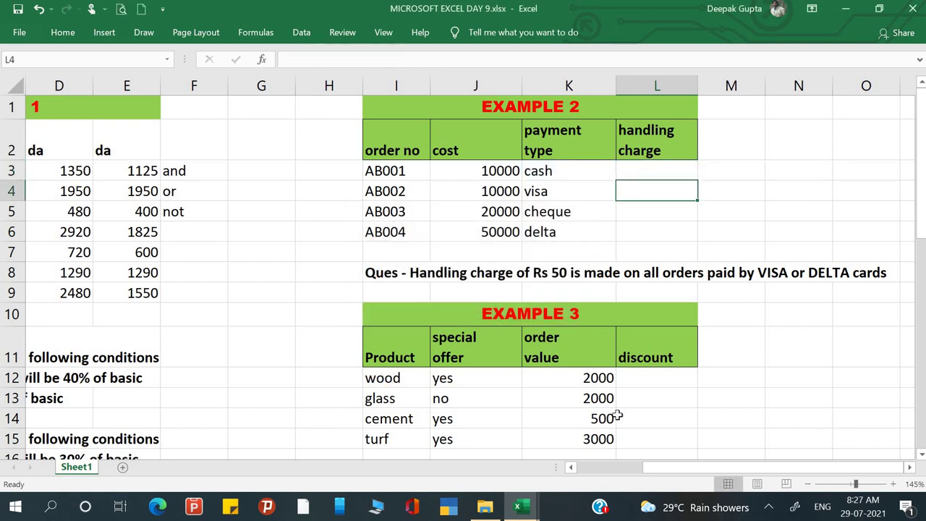
Step: Fill the L3 formula down the handling charge column to L6
click(668, 166)
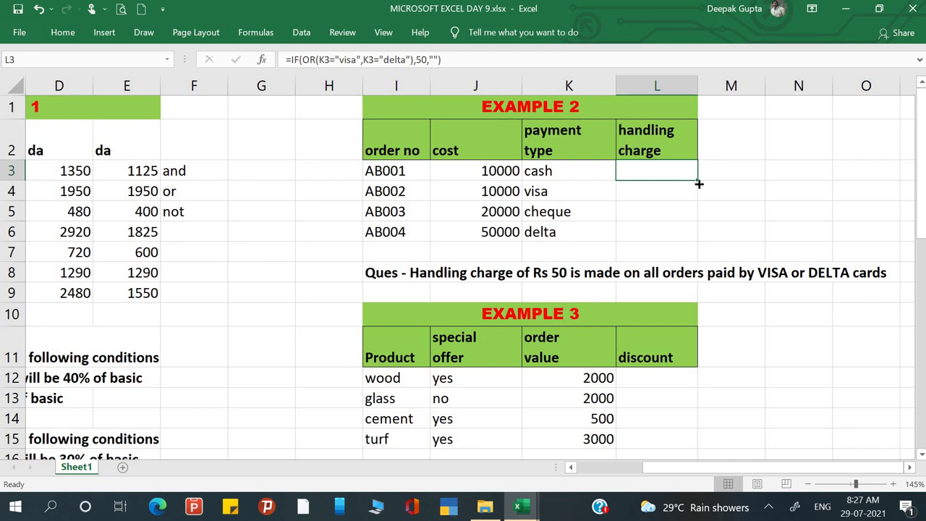
drag(699, 184, 692, 251)
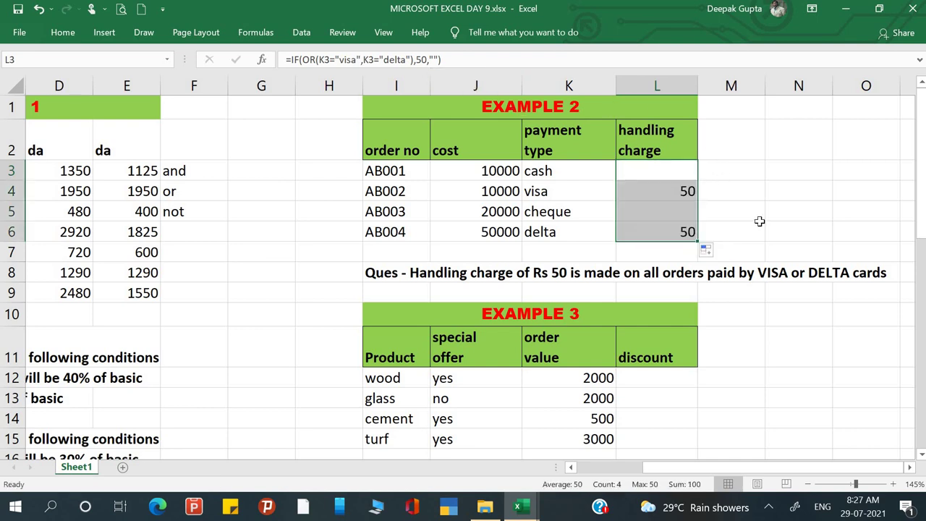
click(760, 224)
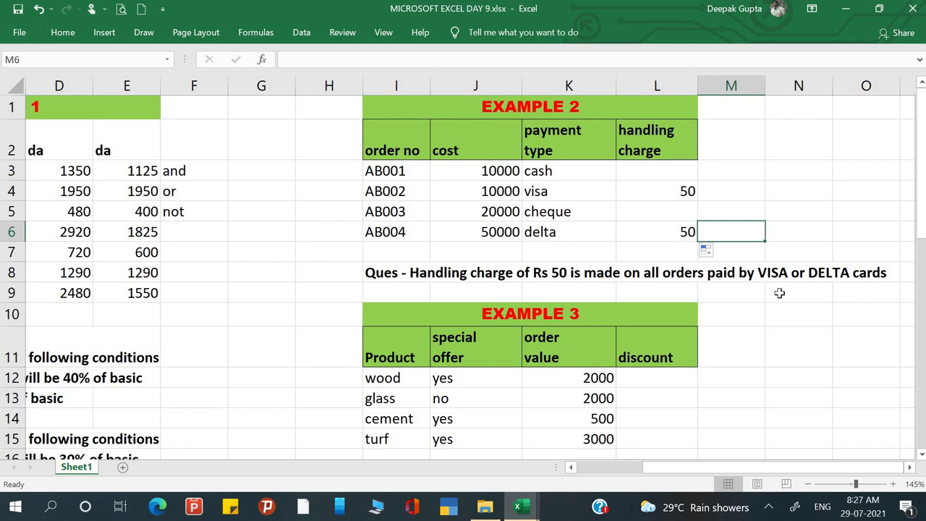
Step: Examine the Example 3 table and its discount question, checking the special offer and order value cells of the first product
scroll(730, 301, left, 3)
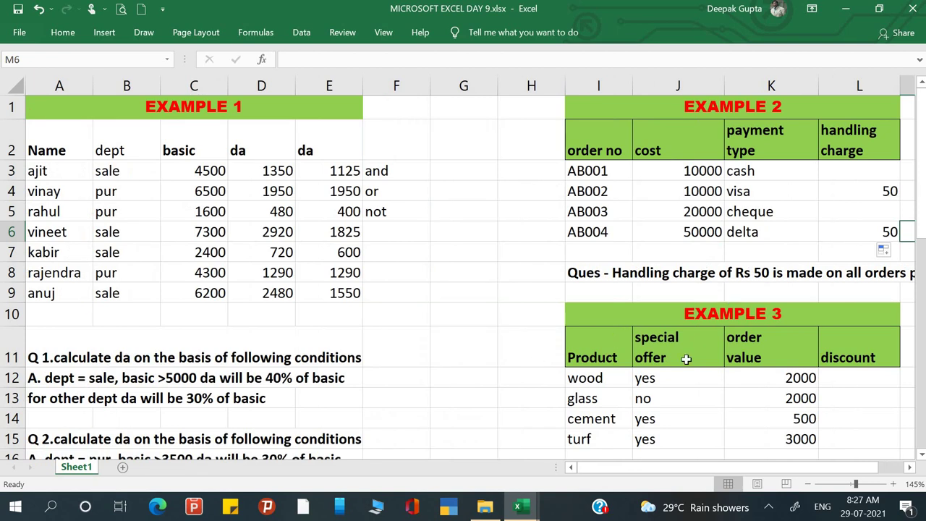
scroll(683, 357, right, 4)
click(540, 357)
scroll(540, 357, down, 2)
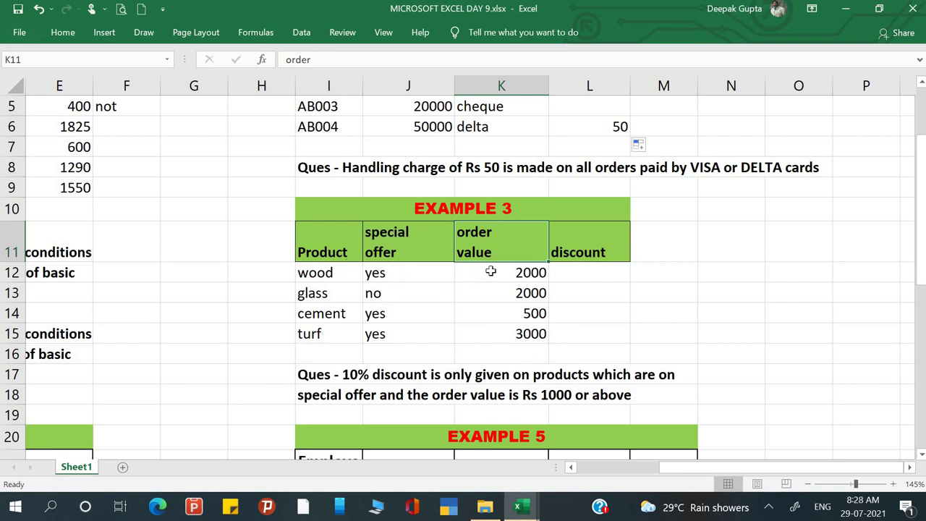
click(583, 273)
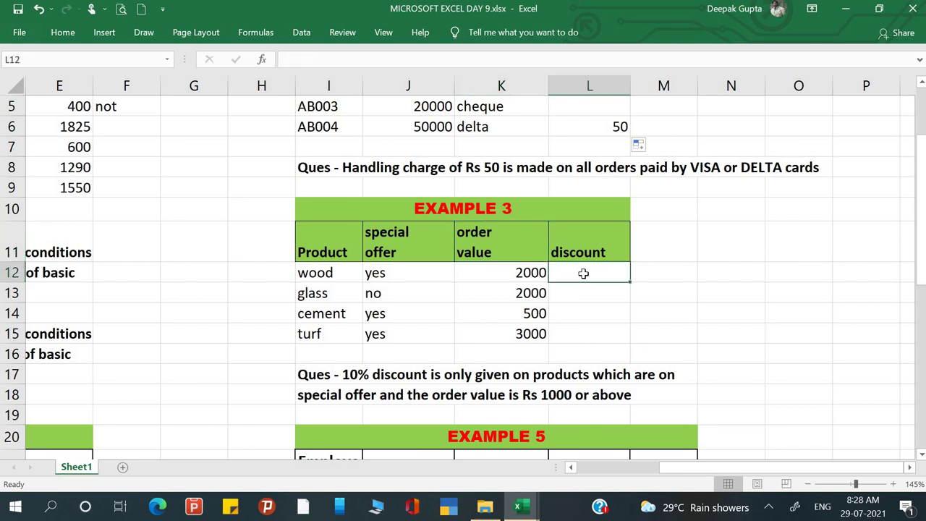
scroll(568, 316, down, 1)
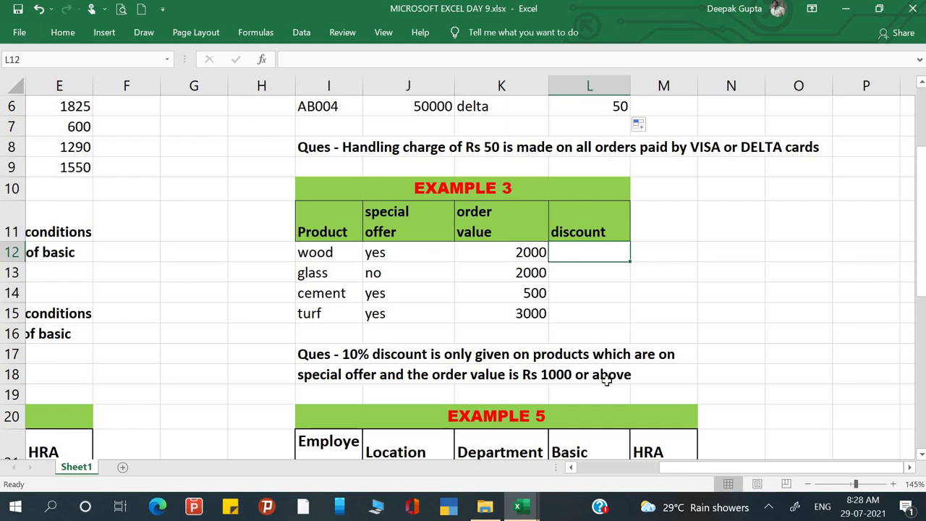
click(390, 253)
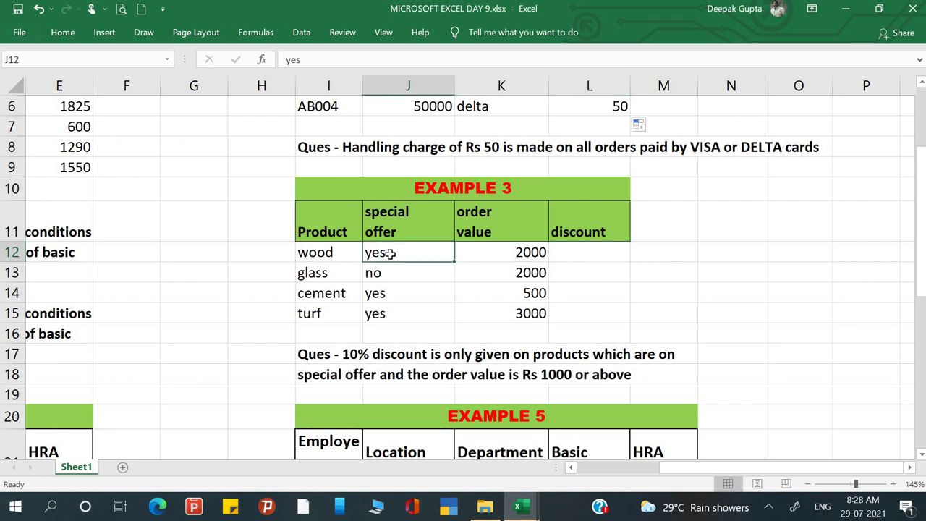
click(526, 253)
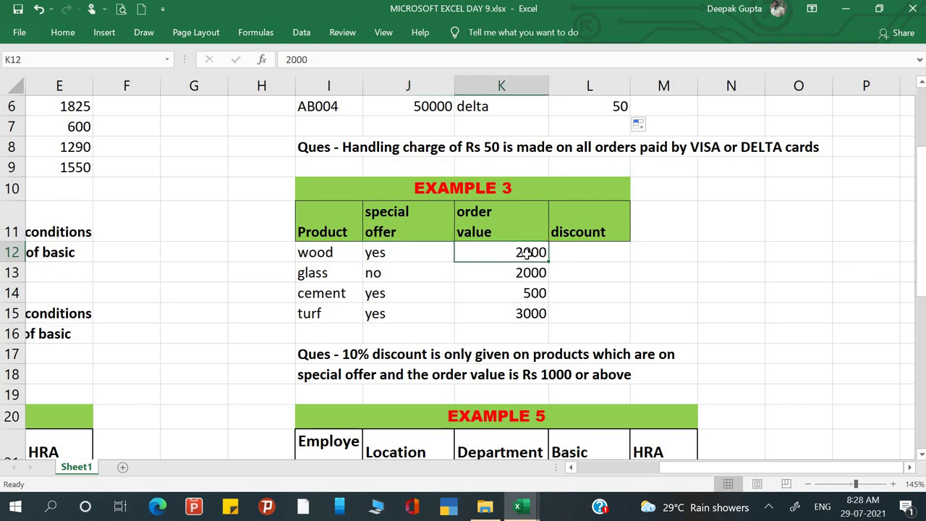
Step: Start an IF formula with a nested AND in L12, the first discount cell, using J12="yes" as the first condition
click(611, 257)
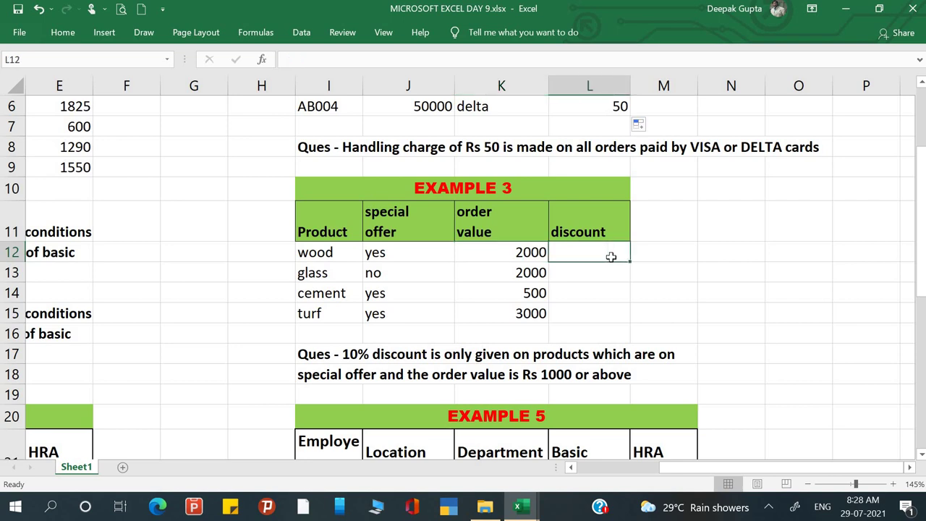
text(=if)
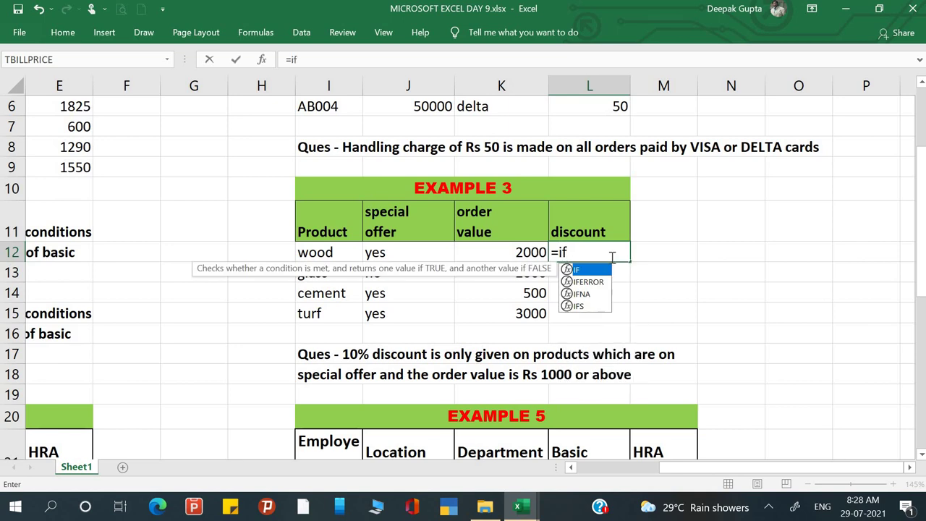
text(()
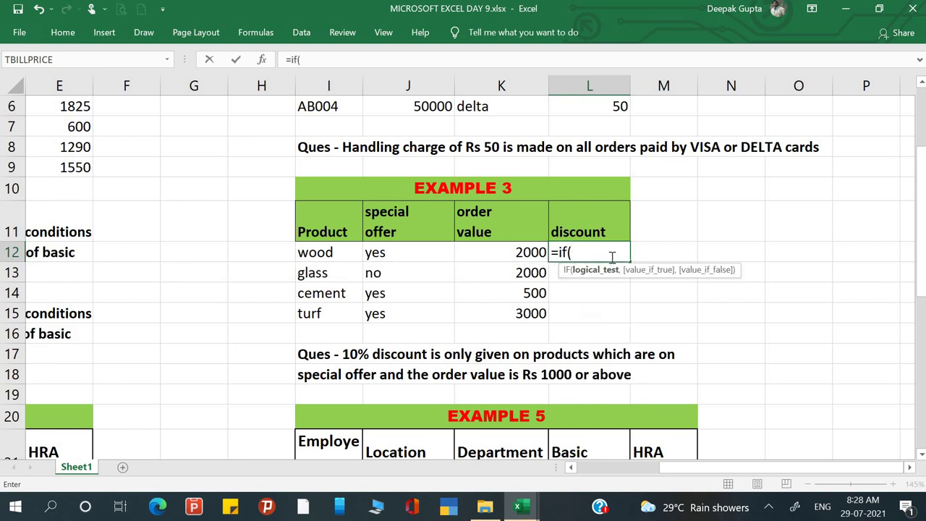
text(ab)
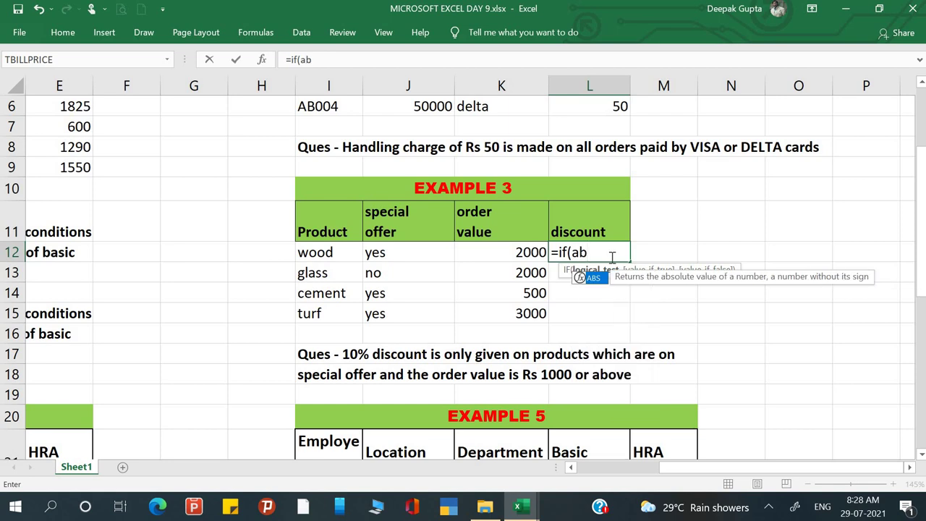
key(BackSpace)
text(nd)
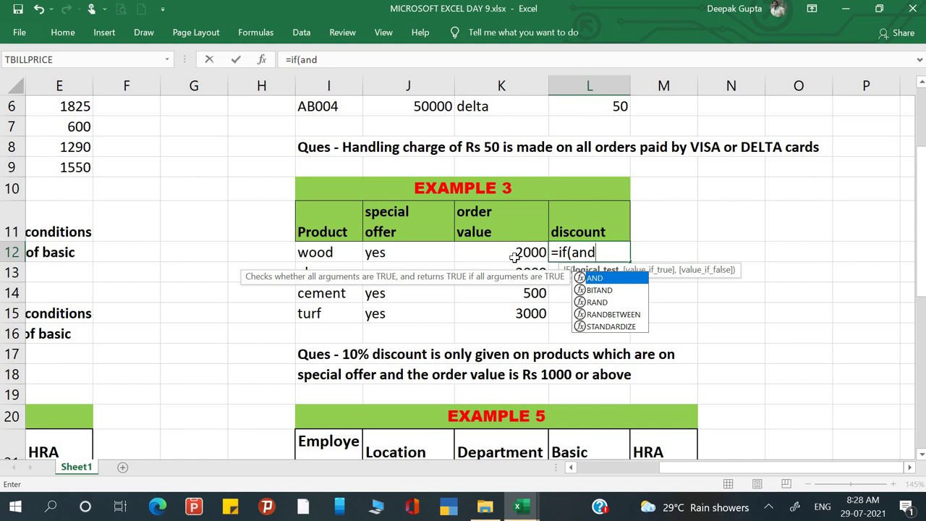
text(()
click(432, 252)
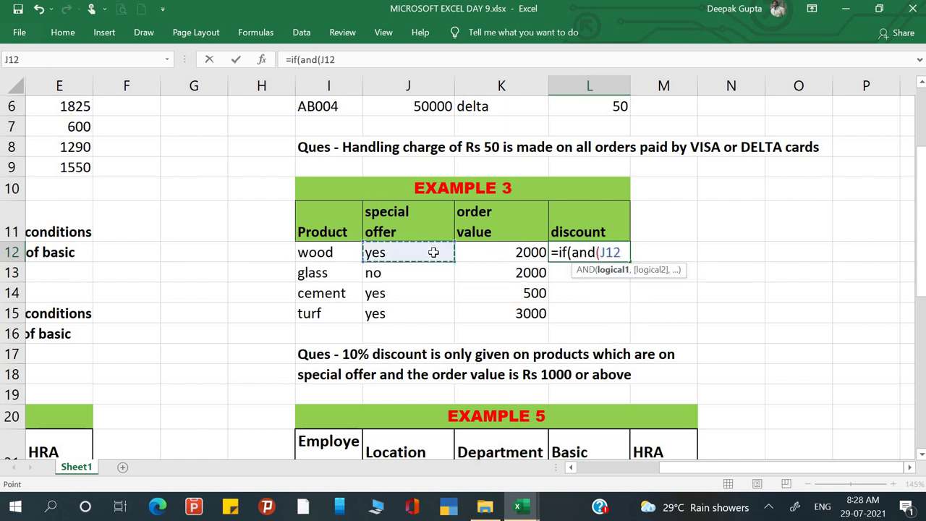
text(=")
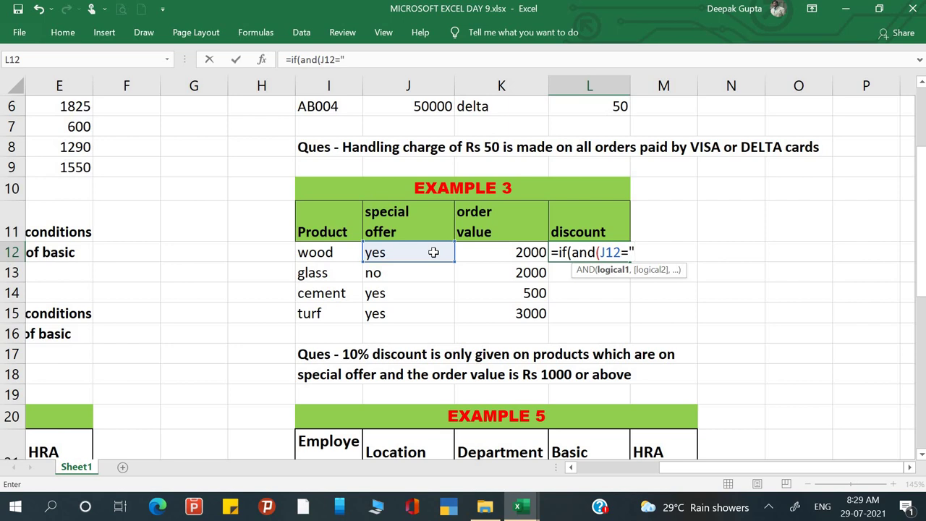
text(yes",)
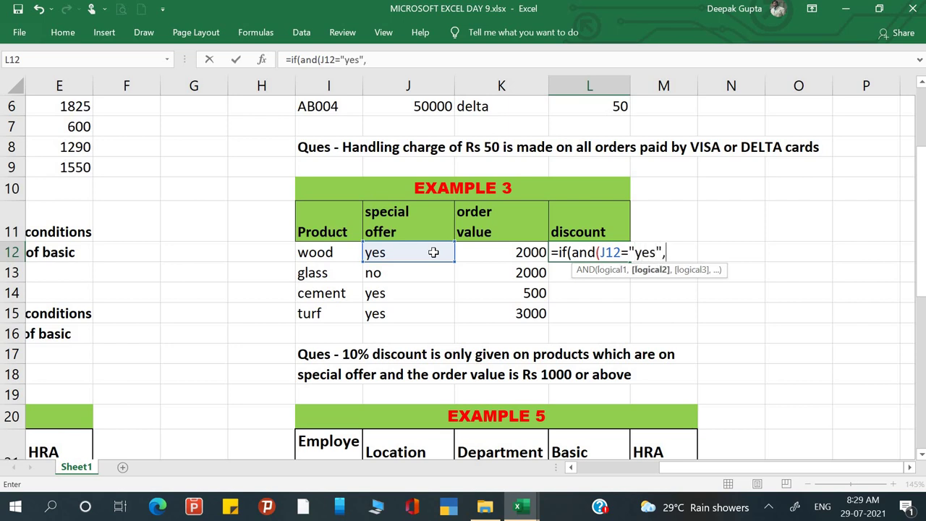
Step: Enter K12>=1000 as the second AND condition in the L12 formula and close the AND
click(499, 249)
text(>)
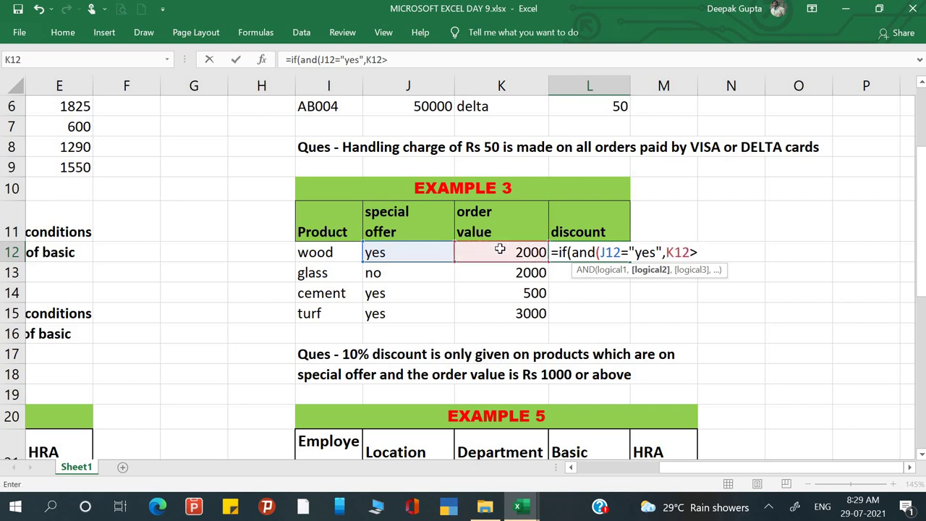
text(1000)
key(BackSpace)
key(BackSpace)
key(BackSpace)
key(BackSpace)
key(BackSpace)
text(>=10000)
key(BackSpace)
text(),)
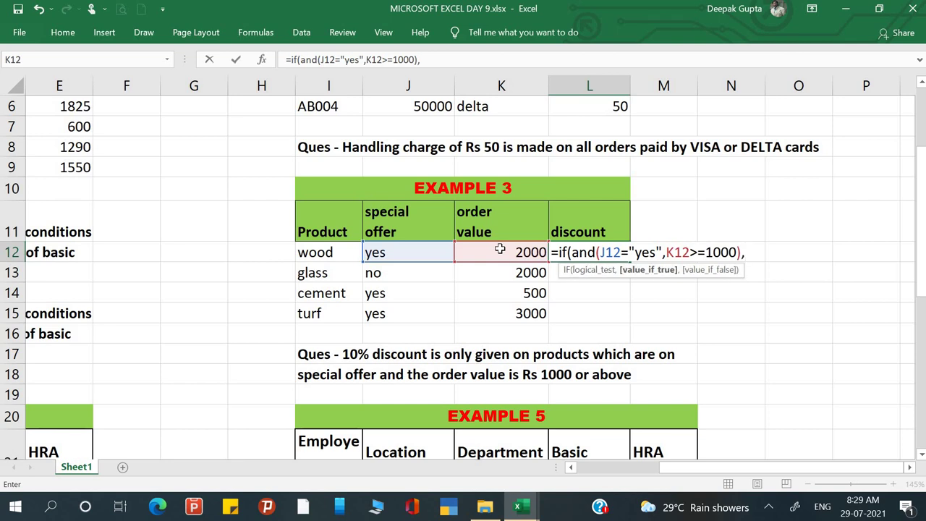
Step: Complete the L12 formula with K12*10% as the value if true and "NA" as the value if false
click(492, 255)
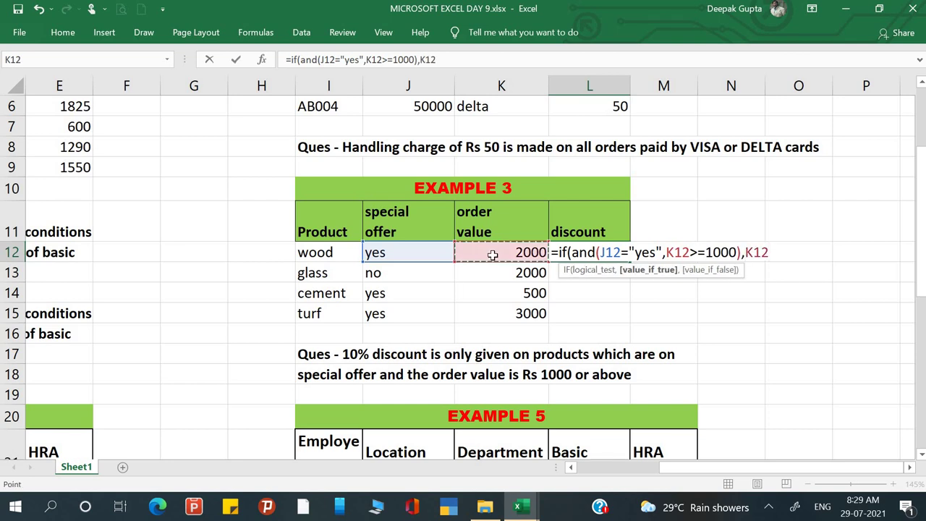
text(*1)
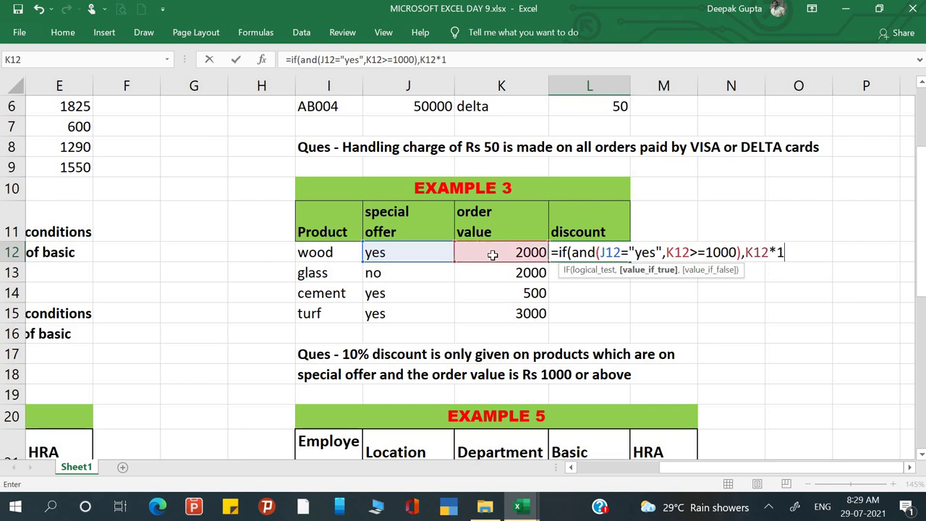
text(0%,)
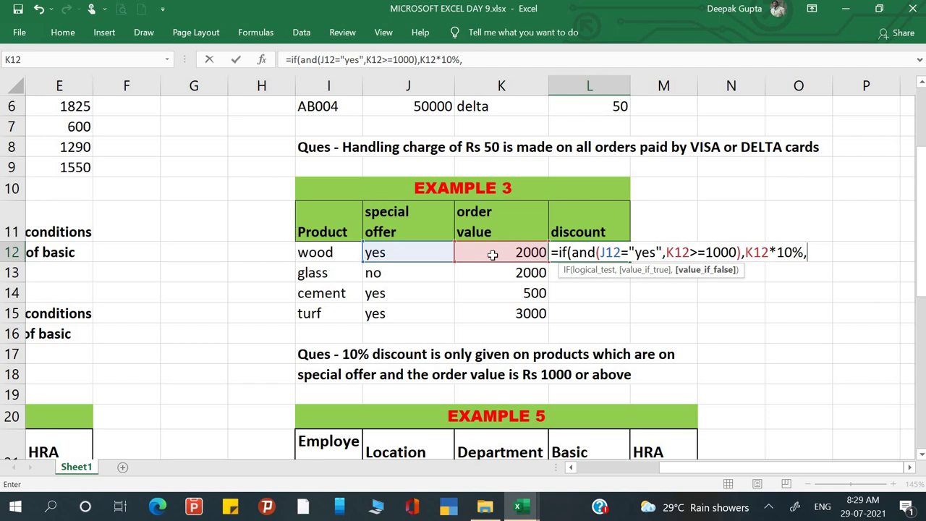
text(")
text(n/a)
key(BackSpace)
key(BackSpace)
key(BackSpace)
text(NA")
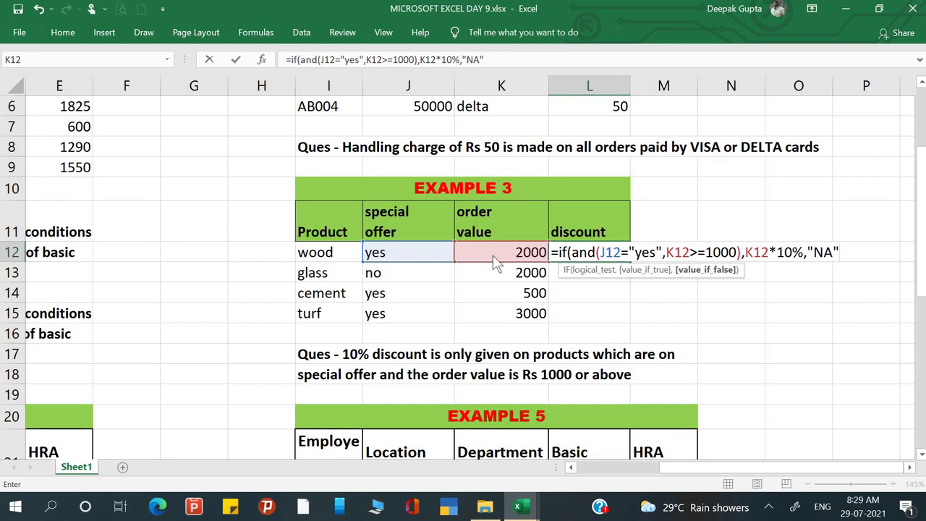
key(Return)
key(Return)
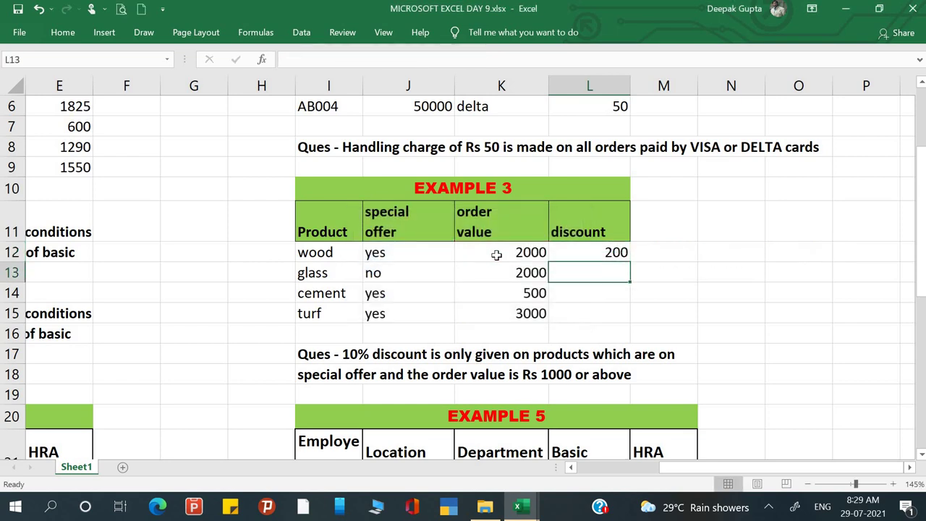
Step: Fill the L12 formula down the discount column to L15
click(598, 255)
drag(628, 262, 626, 318)
click(707, 294)
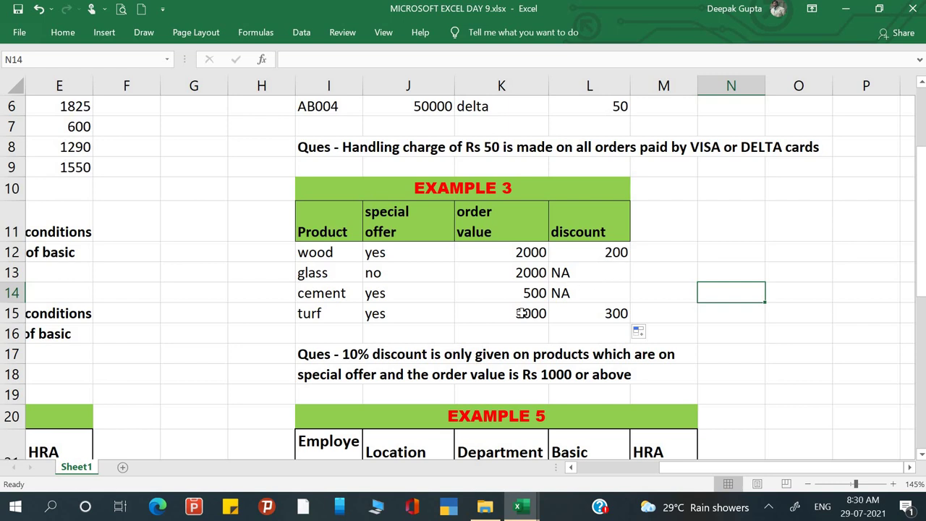
Step: Start an IF formula with a nested OR in E22, the first HRA cell of the Example 4 table
scroll(538, 350, left, 3)
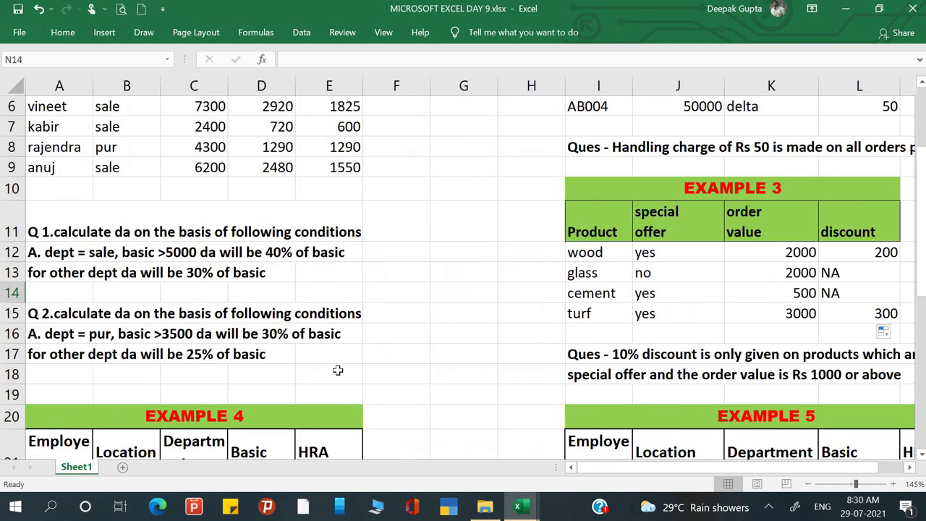
scroll(212, 408, down, 4)
scroll(213, 409, down, 1)
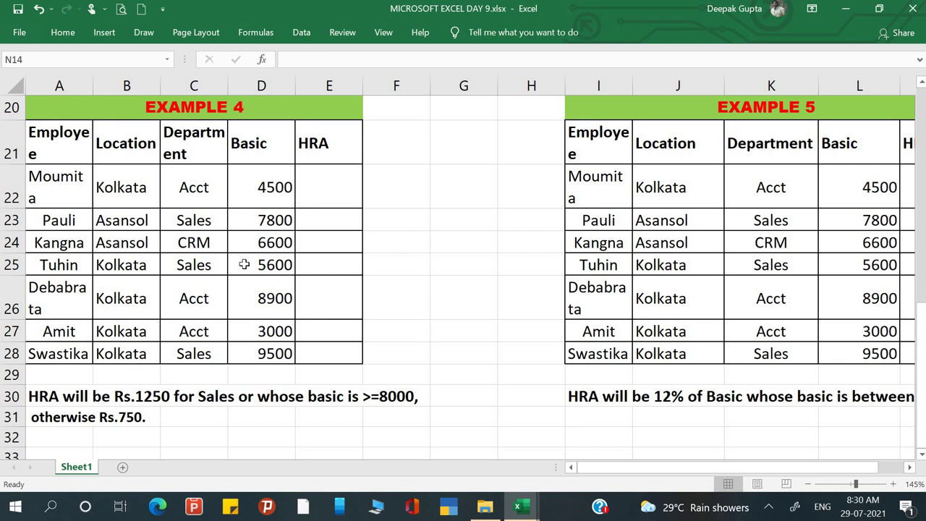
click(137, 354)
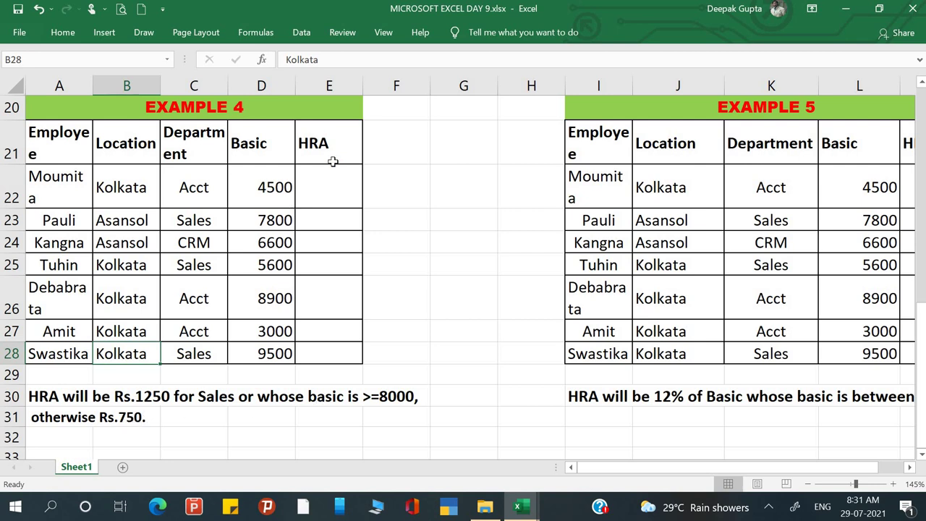
click(333, 201)
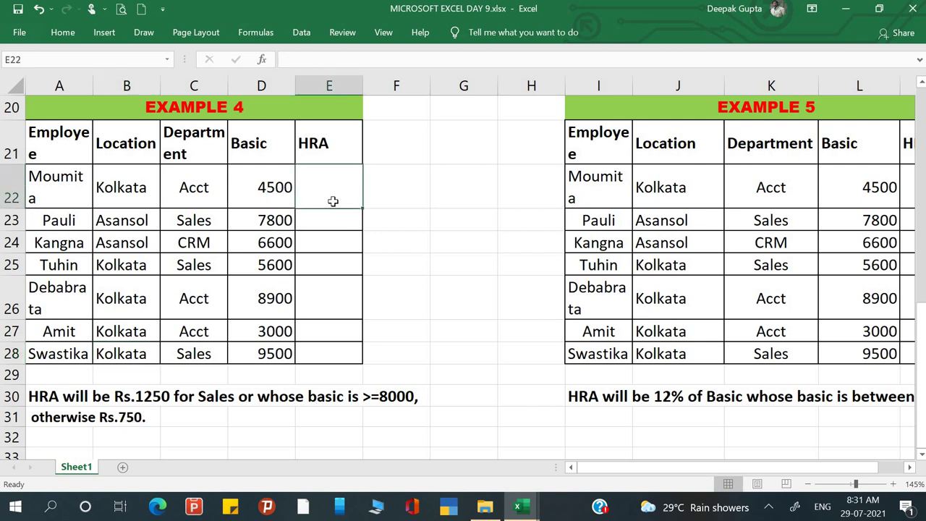
text(=if)
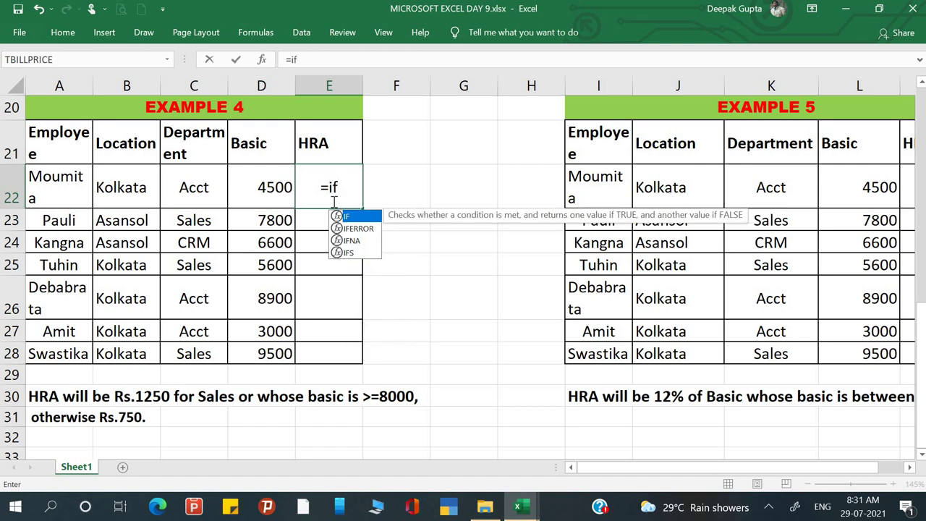
text((or)
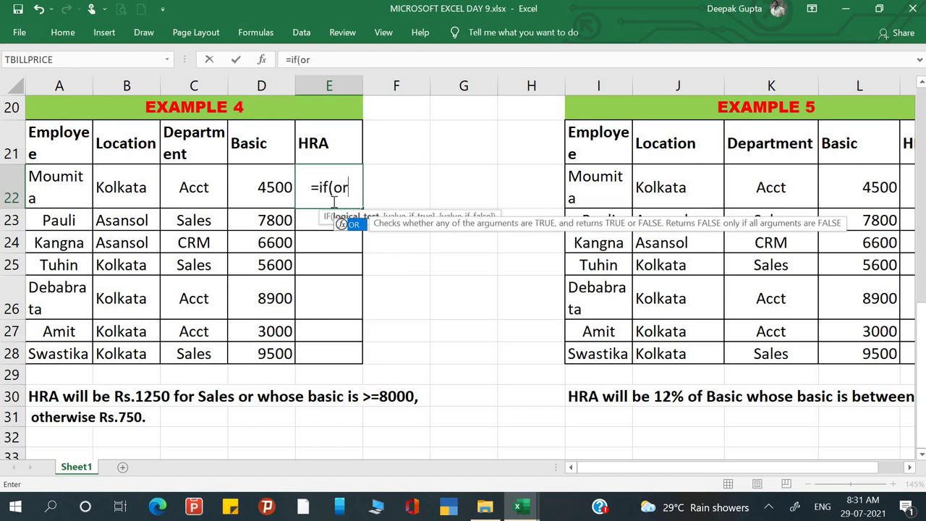
text(()
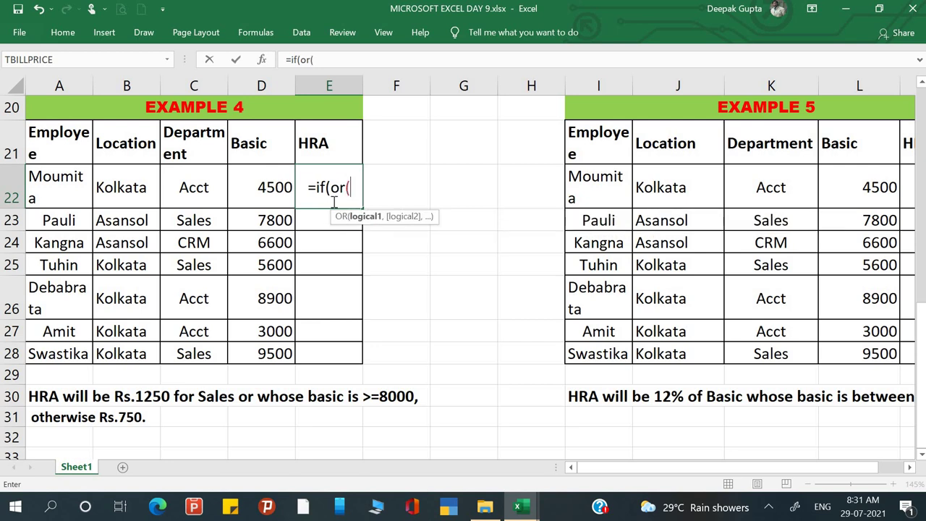
Step: Enter C22="sales" as the first OR condition in the E22 formula
click(207, 189)
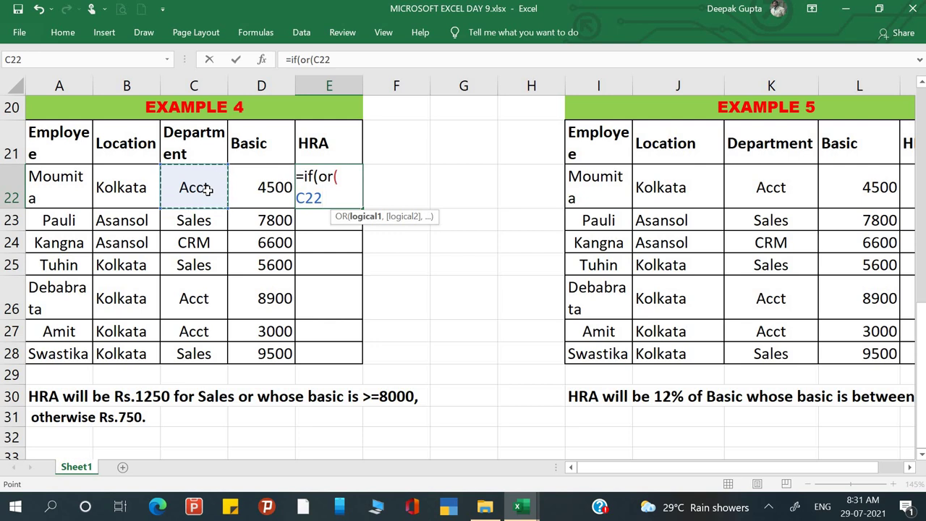
text(=")
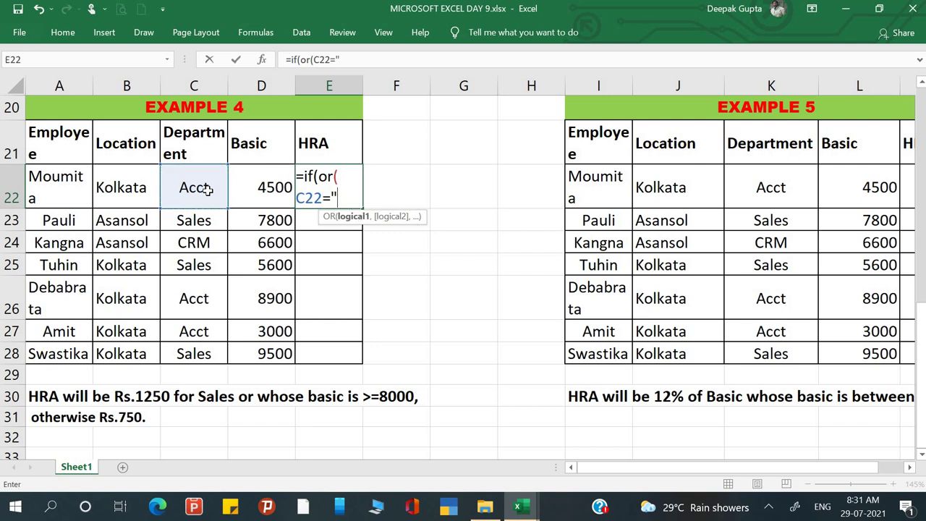
text(sales)
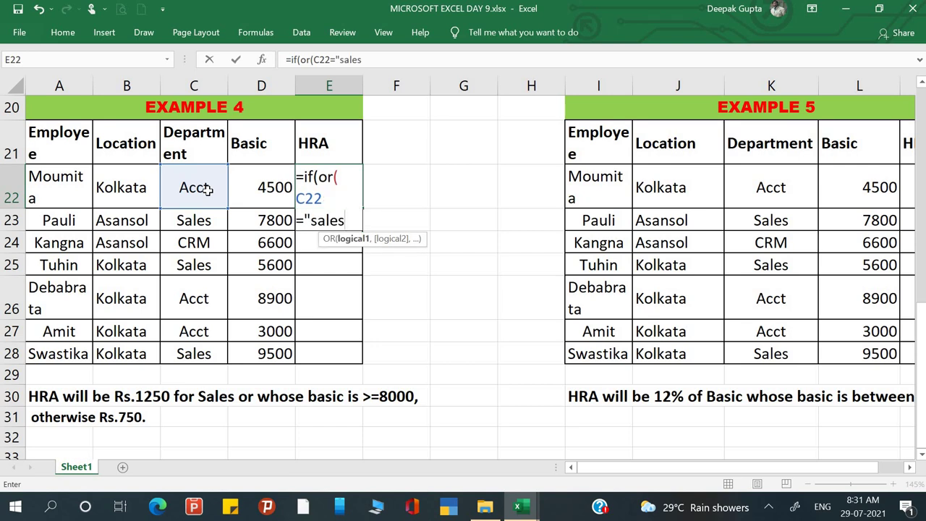
text(")
text(,)
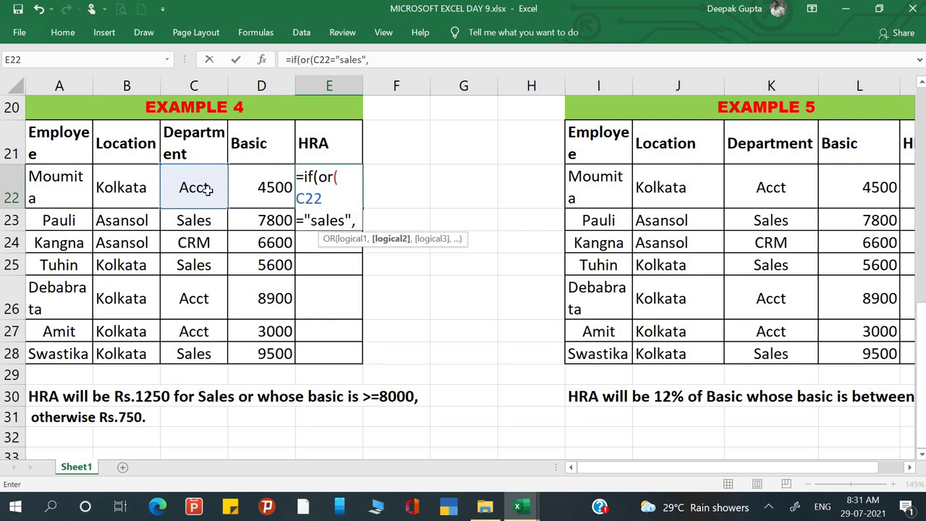
Step: Enter D22>=8000 as the second OR condition in the E22 formula and close the OR
click(259, 185)
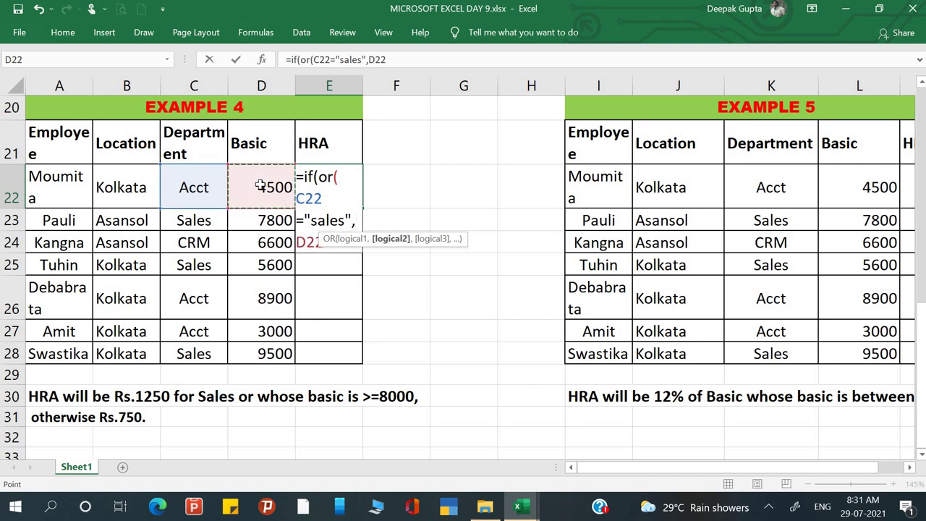
text(>=8-)
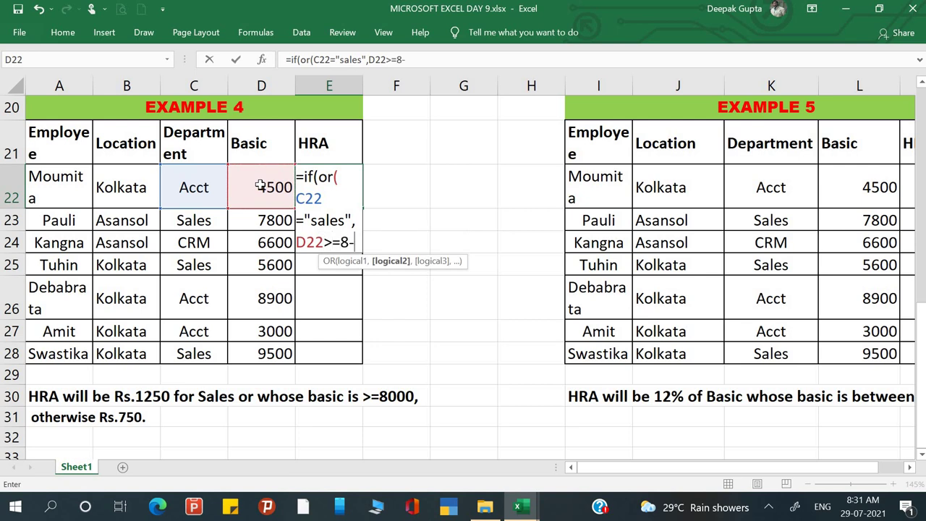
key(BackSpace)
text(000)
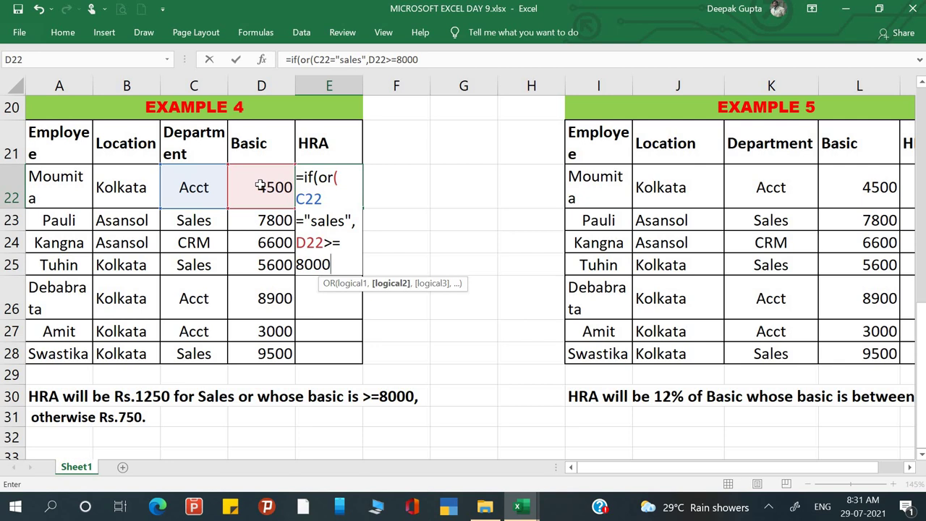
text())
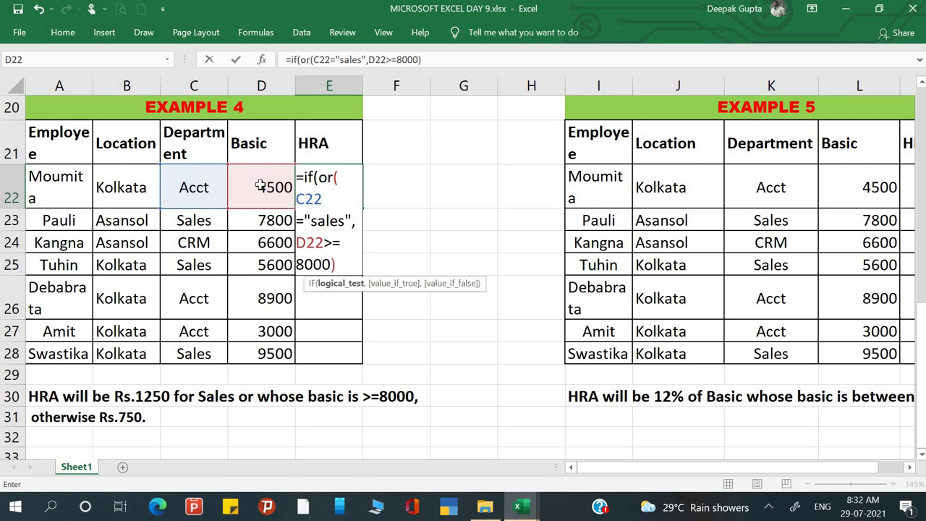
Step: Complete the E22 formula with 1250 as the value if true and 750 as the value if false
text(,)
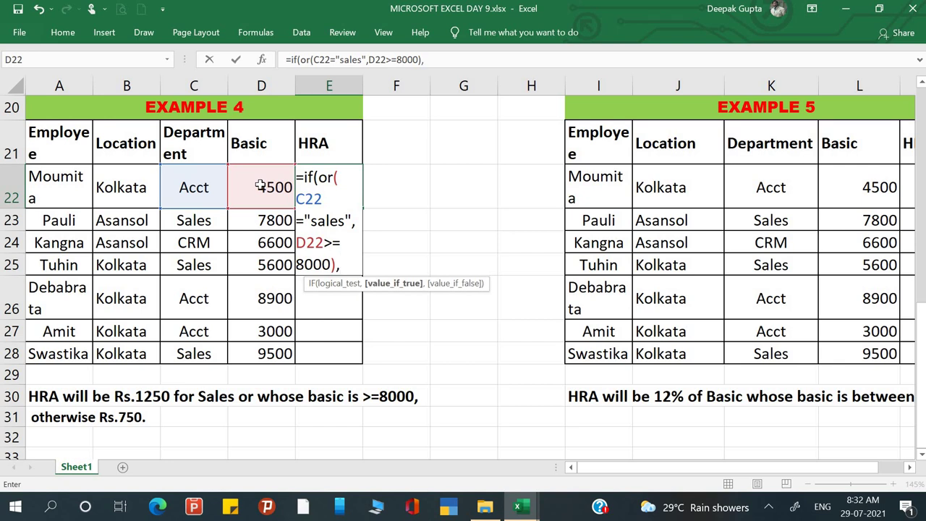
text(1250)
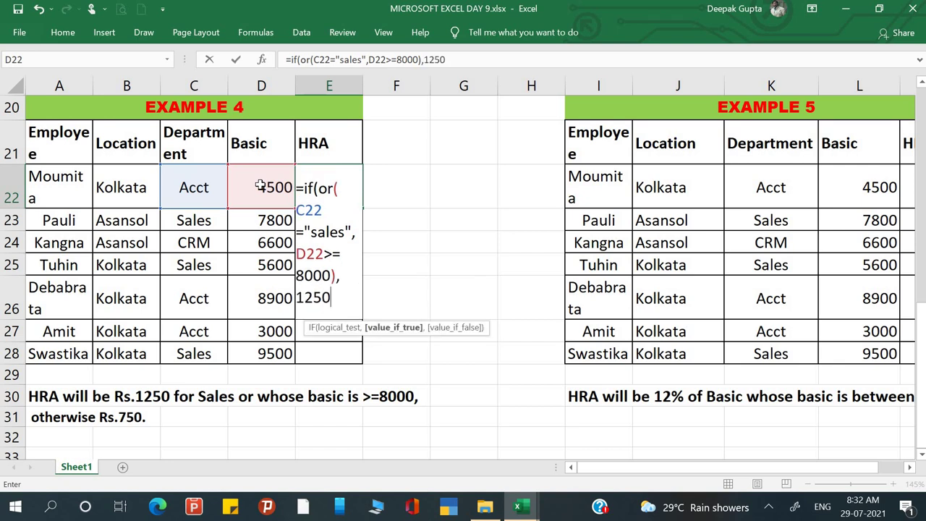
text(,)
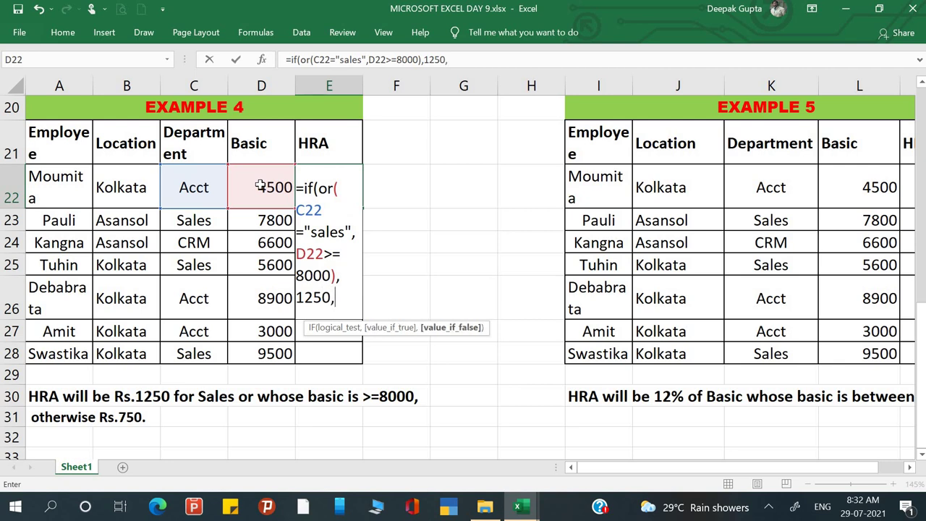
text(5)
key(BackSpace)
text(750)
key(Return)
key(Return)
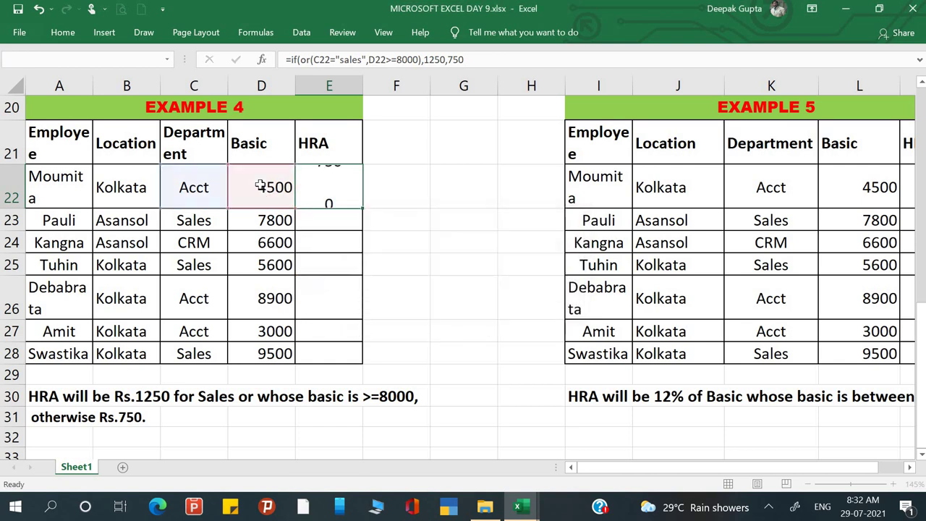
Step: Fill the E22 formula down the Example 4 HRA column to E28 and check the filled rows
click(353, 195)
double_click(362, 209)
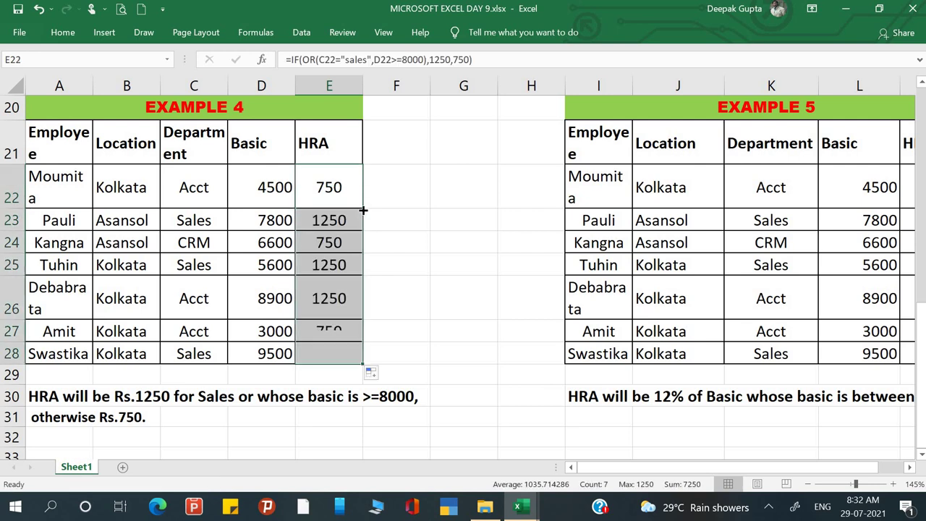
click(262, 244)
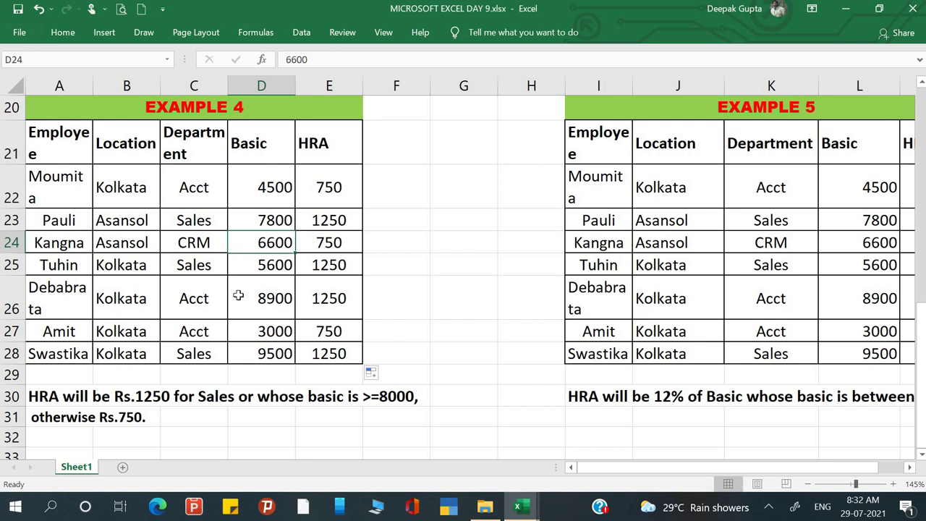
click(344, 312)
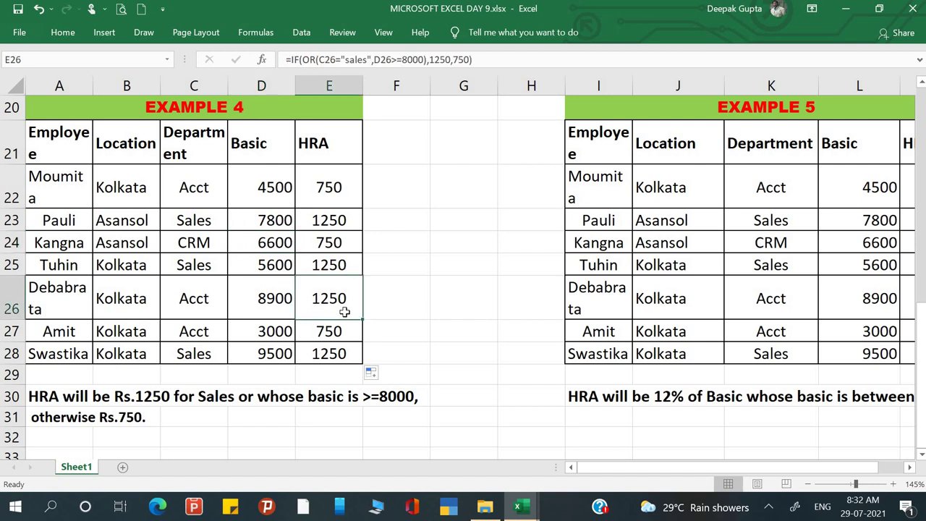
Step: Examine the Example 5 table and the HRA condition written below it
key(Right)
key(Right)
key(Right)
key(Right)
key(Right)
key(Right)
key(Right)
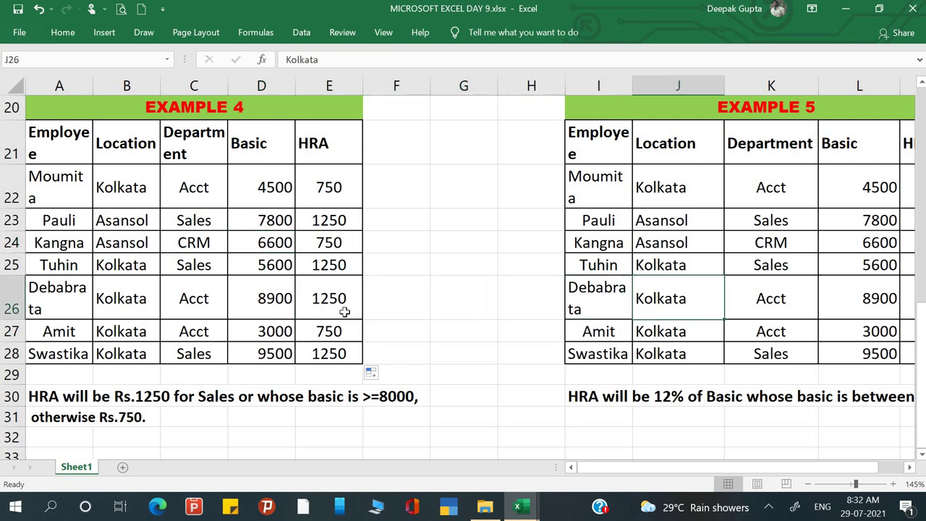
key(Right)
key(Right)
key(Right)
key(Right)
key(Right)
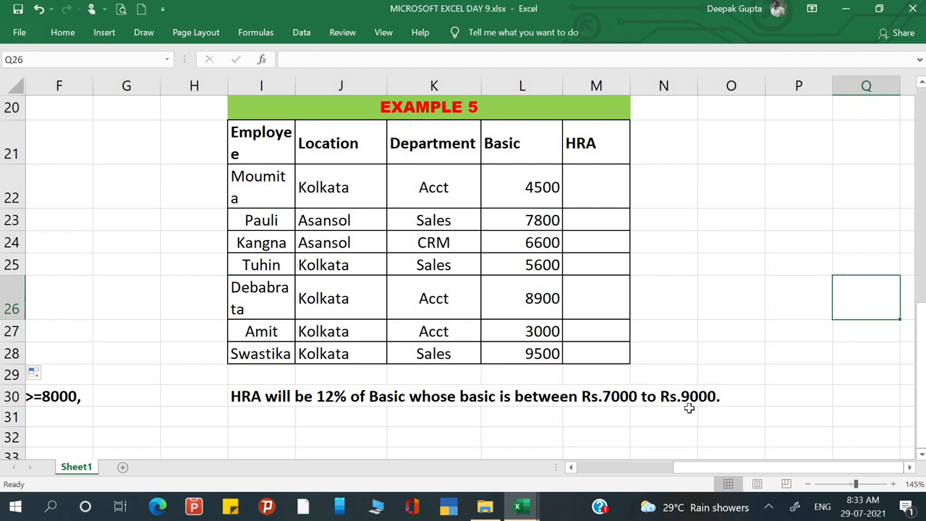
click(580, 198)
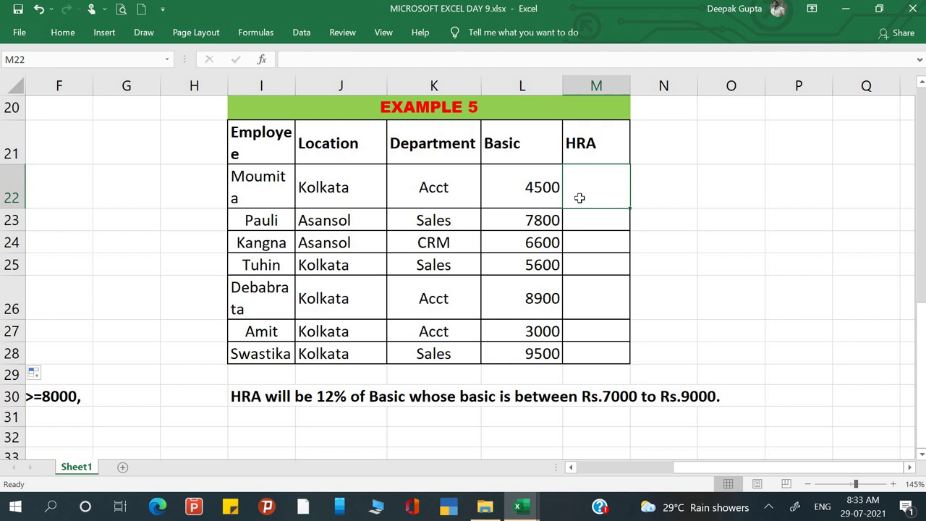
text(=if)
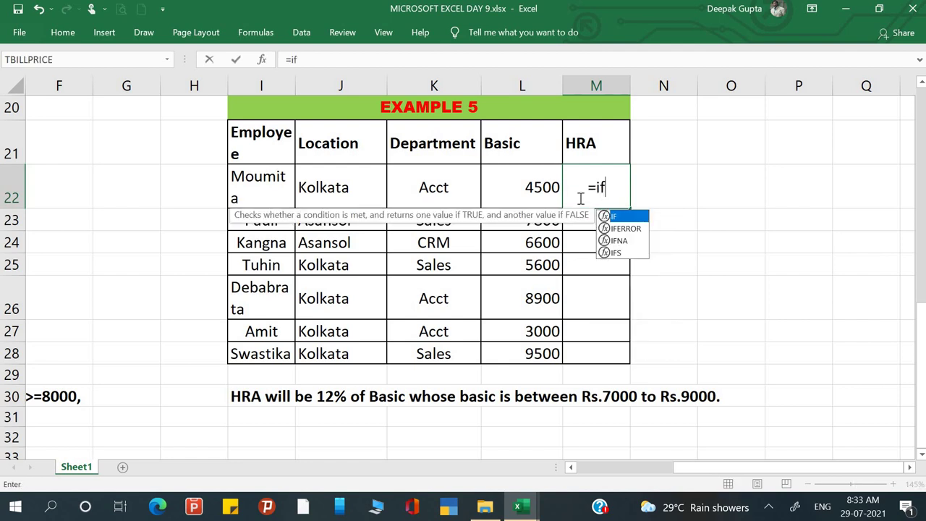
text(()
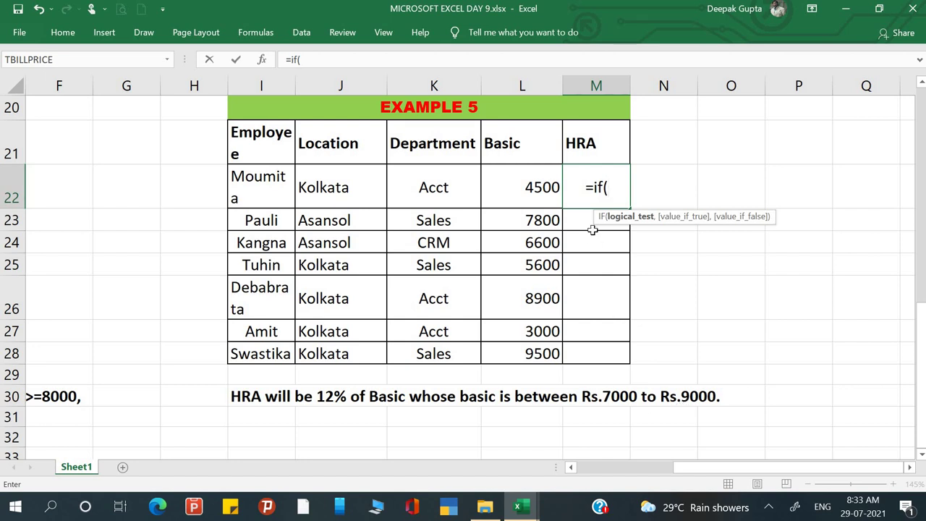
click(528, 187)
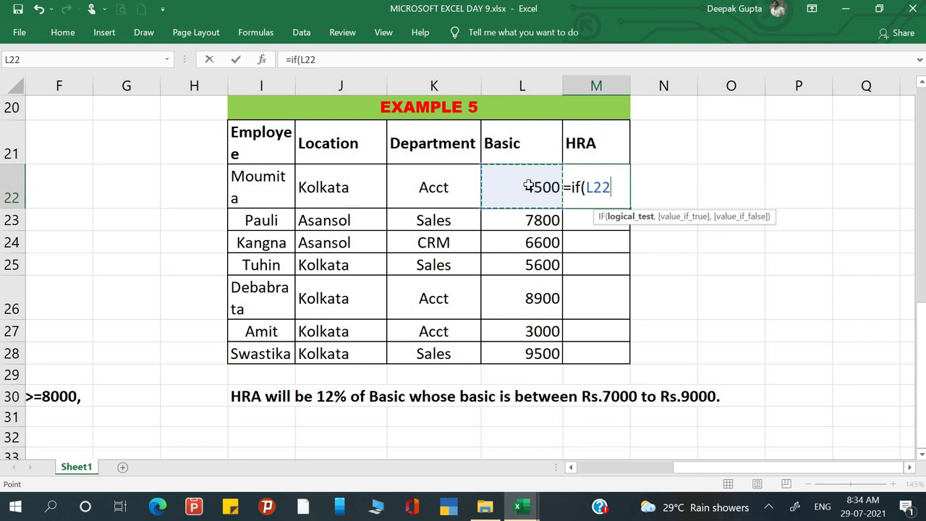
key(Escape)
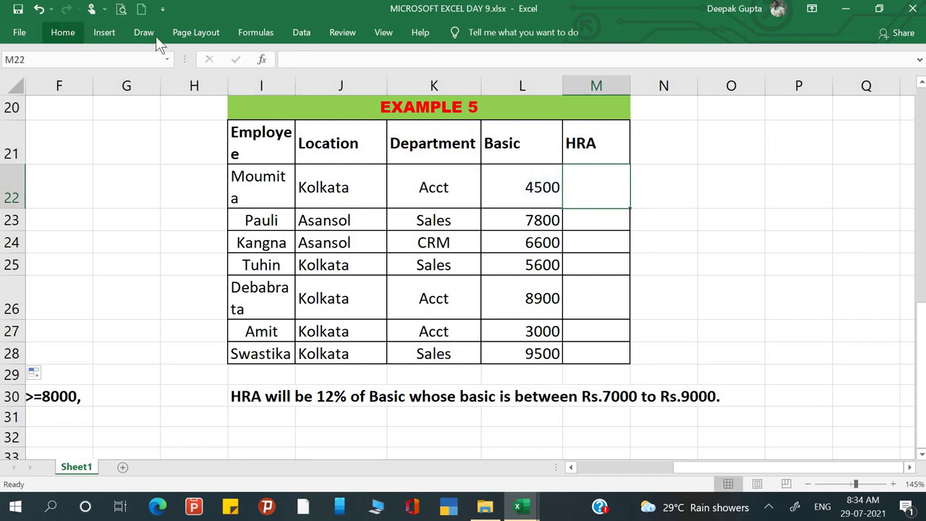
Step: Look through the list of available logical functions and close it without inserting one
click(256, 39)
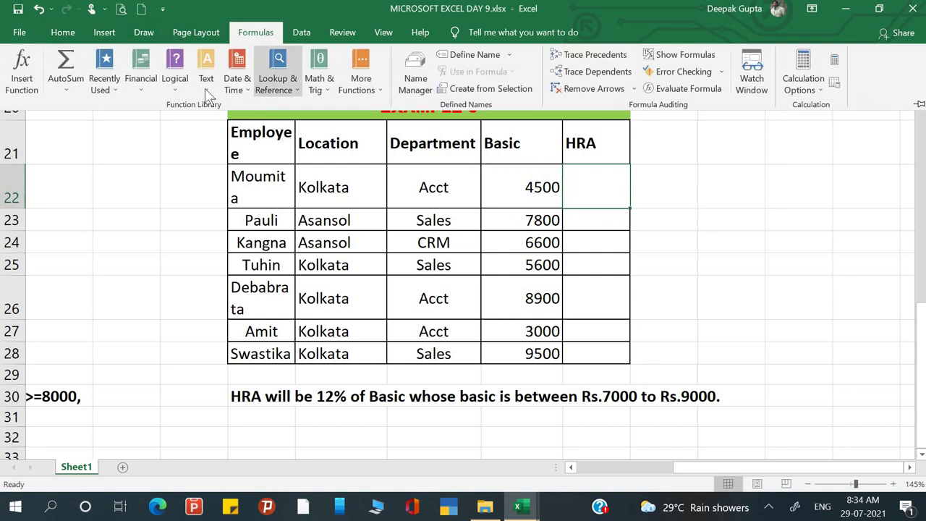
click(174, 89)
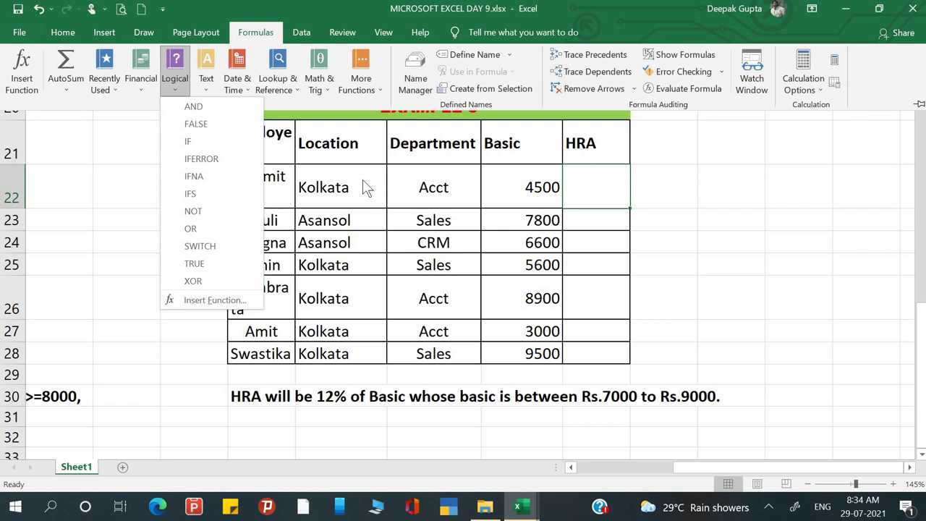
click(685, 207)
Step: Start an IF formula in M22, the first HRA cell of the Example 5 table
click(604, 185)
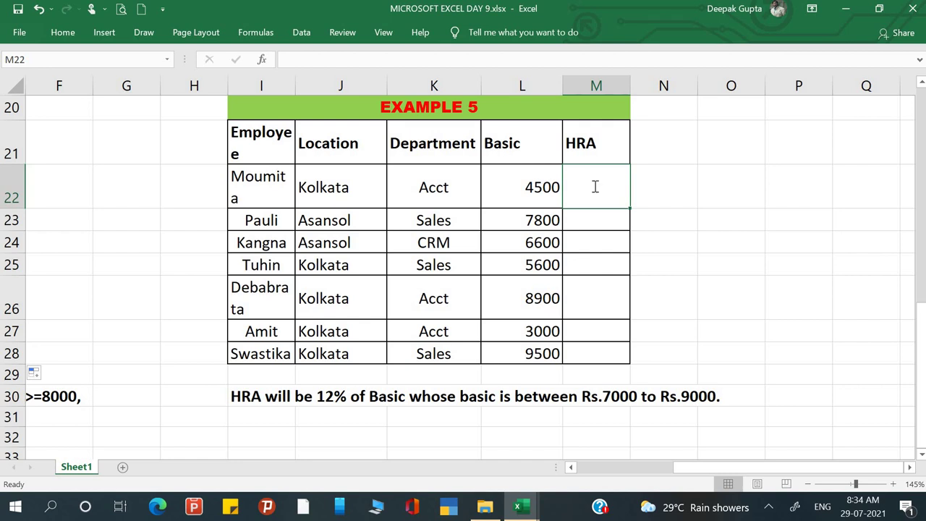
text(=if)
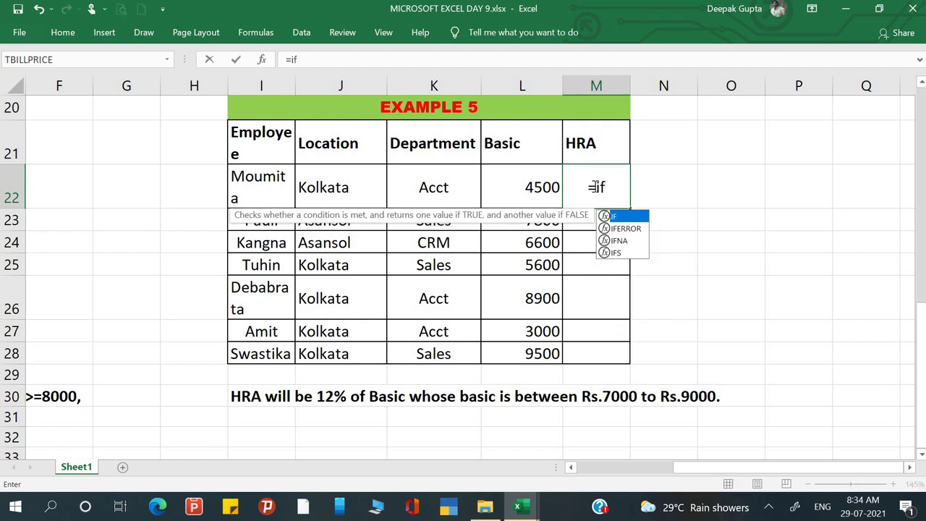
text(()
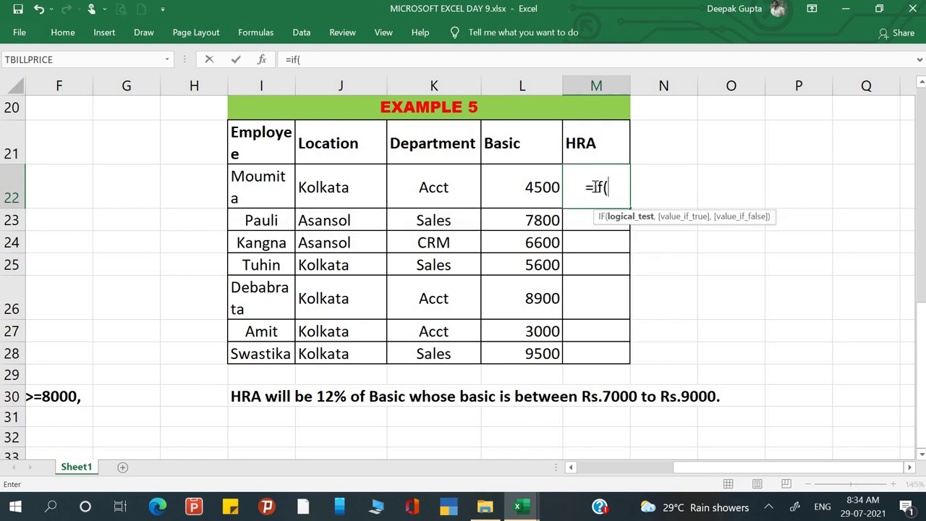
click(522, 188)
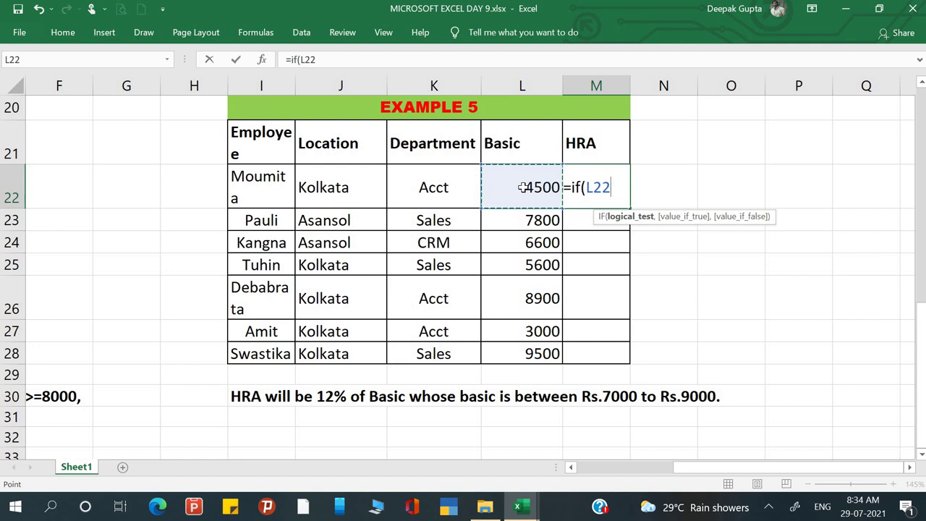
key(BackSpace)
key(BackSpace)
key(BackSpace)
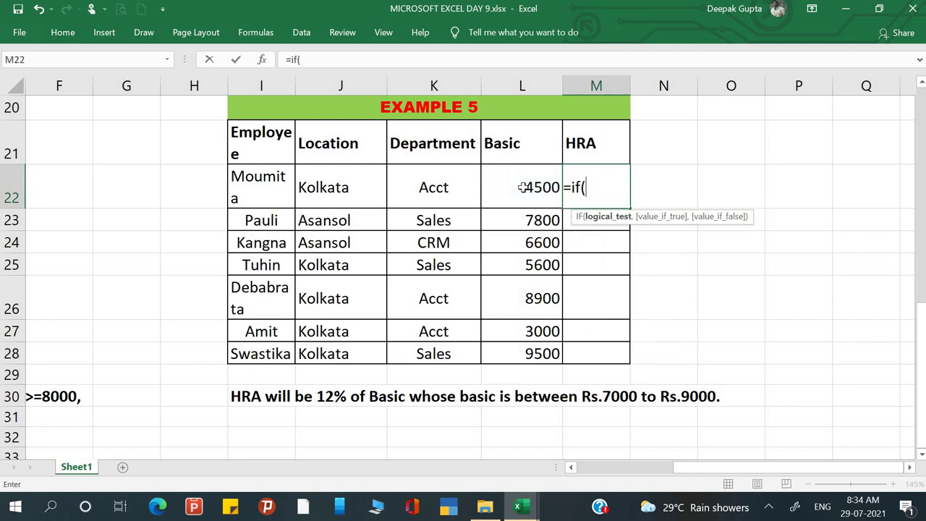
Step: Try an AND condition as the logical test, with L22=7000 first and L22 starting the second condition
text(an)
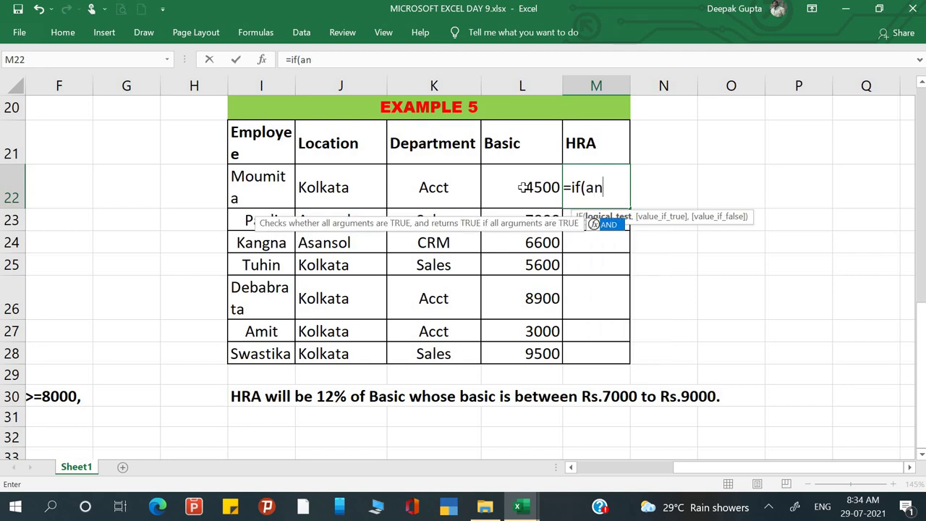
text(d()
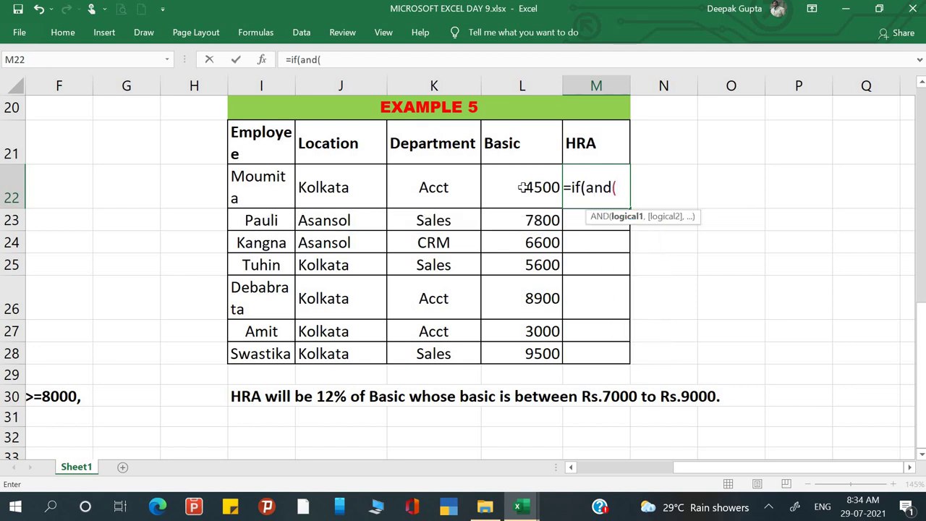
click(523, 187)
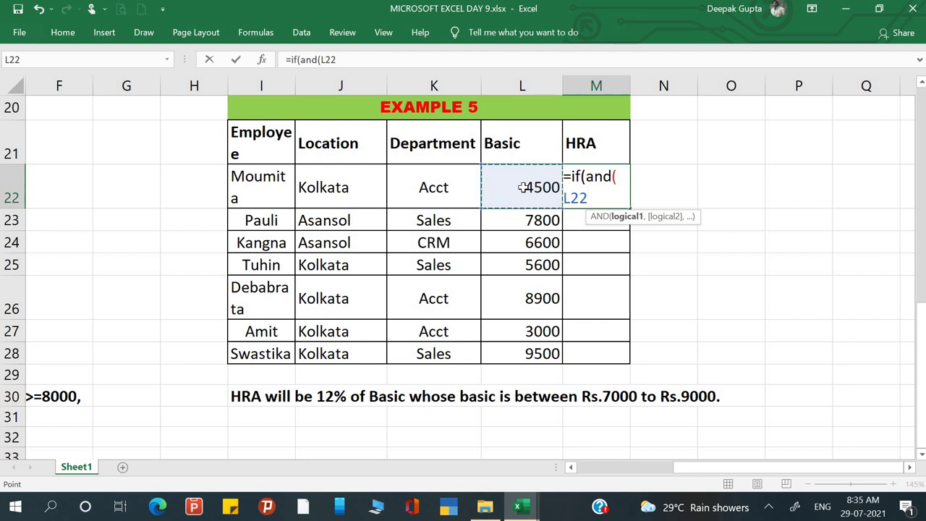
text(=)
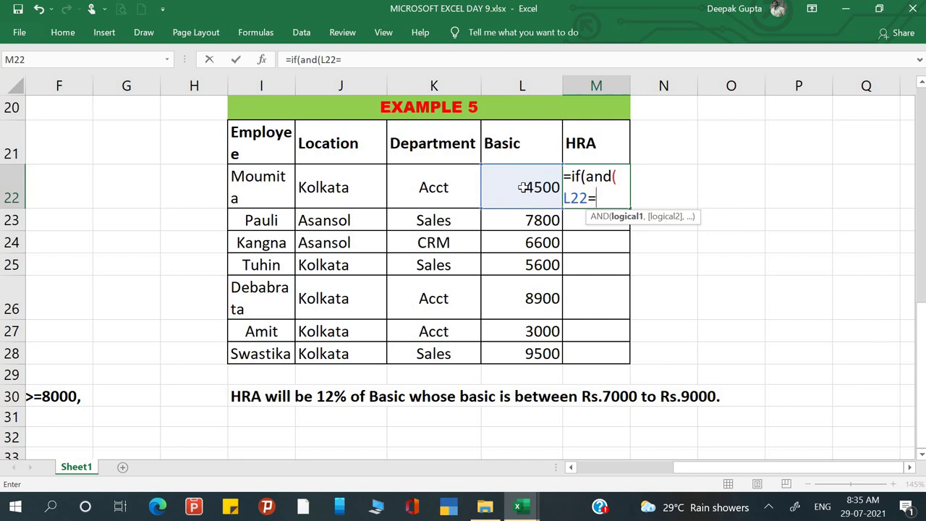
key(BackSpace)
text(=7000)
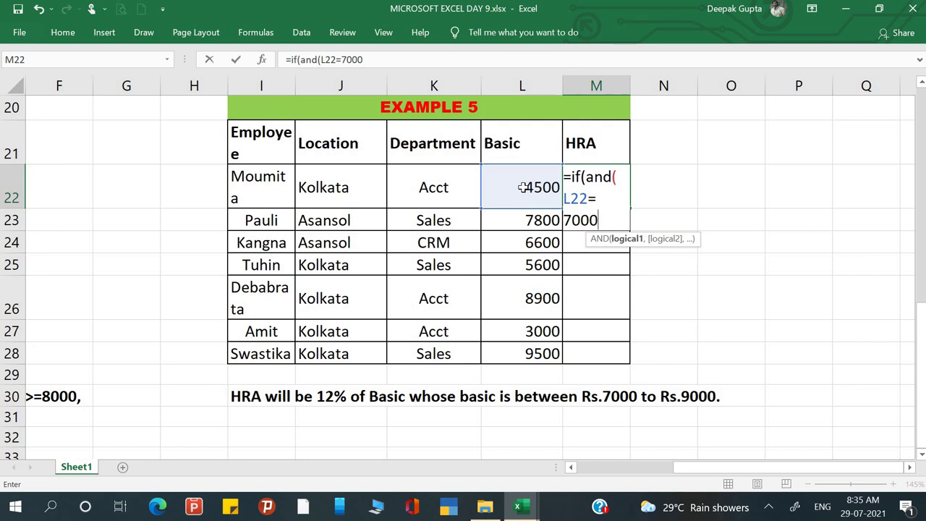
text(,)
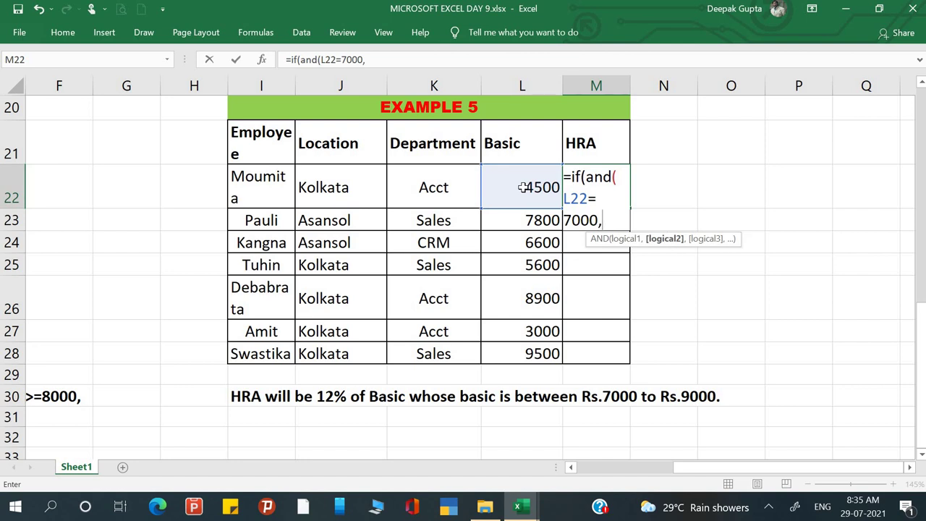
click(522, 187)
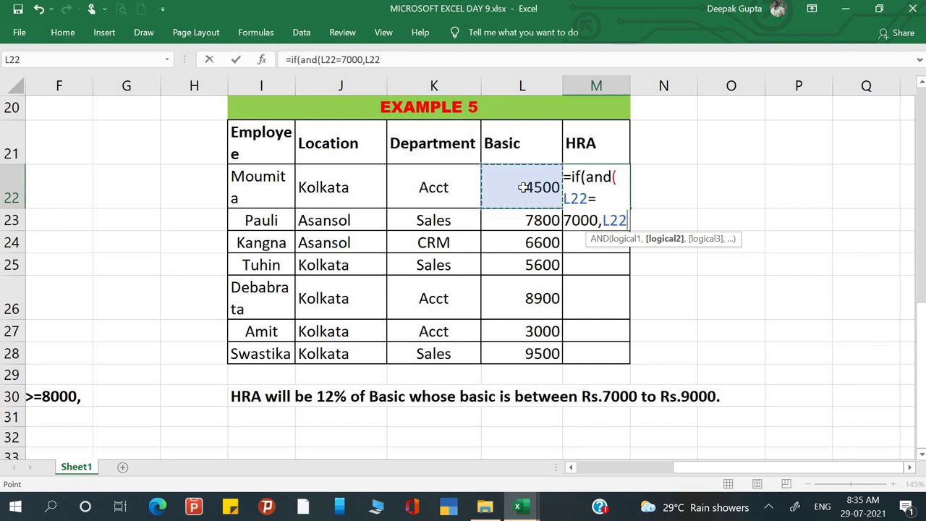
Step: Remove the whole AND condition from the M22 formula, keeping only the opening of the IF function
key(BackSpace)
key(BackSpace)
key(BackSpace)
key(BackSpace)
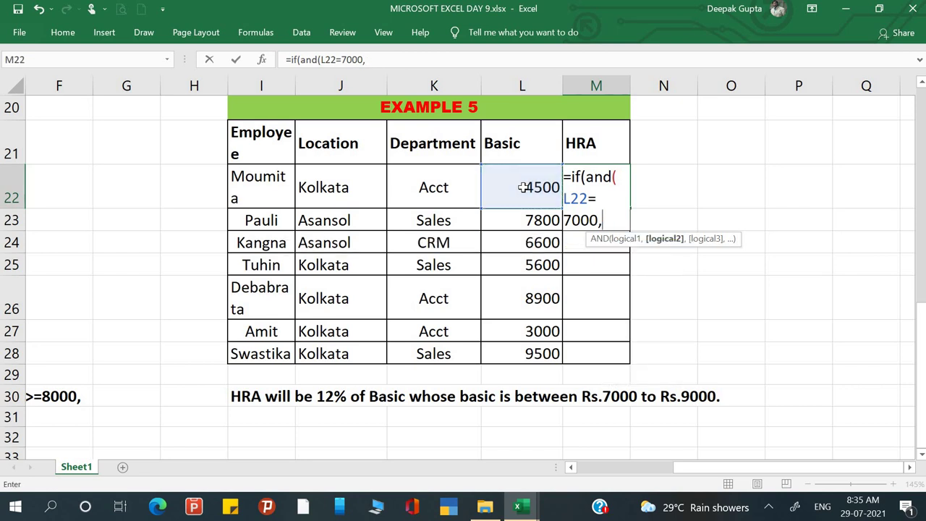
key(BackSpace)
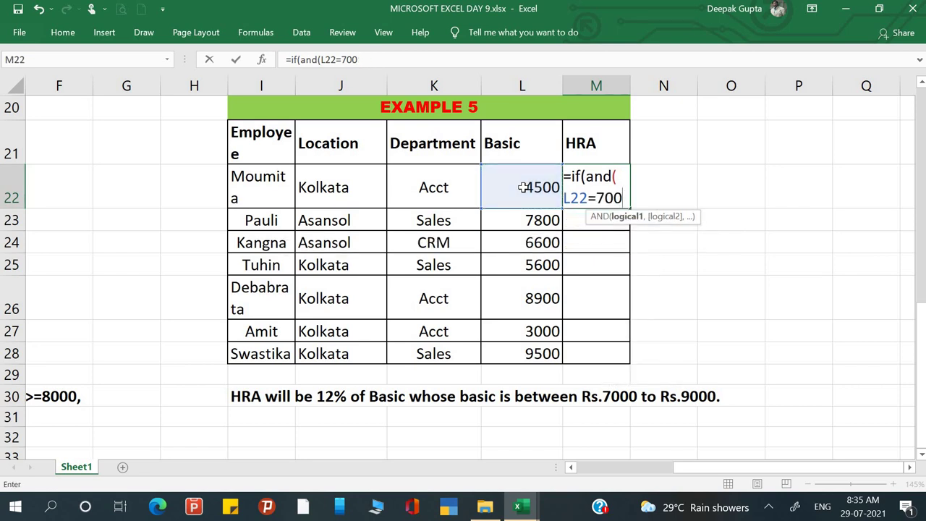
key(BackSpace)
key(BackSpace)
key(BackSpace)
key(BackSpace)
key(BackSpace)
key(BackSpace)
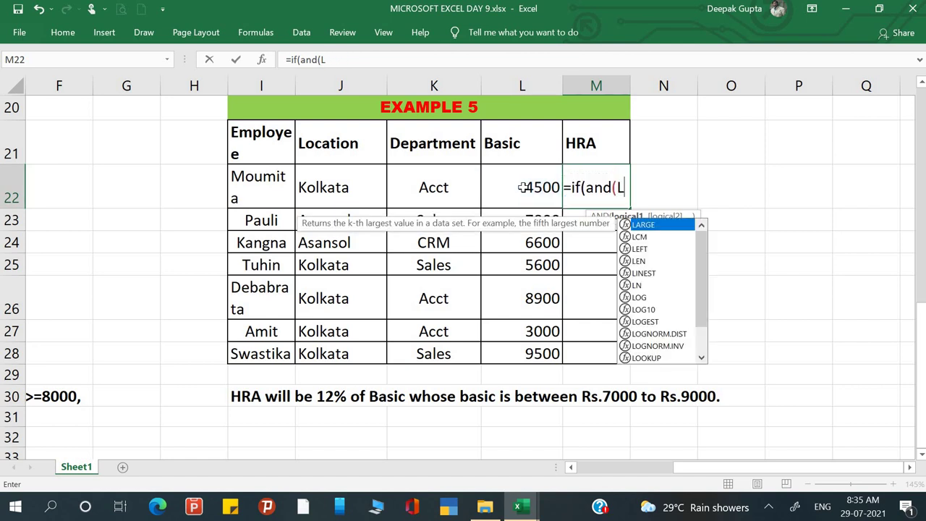
key(BackSpace)
key(BackSpace)
key(BackSpace)
key(BackSpace)
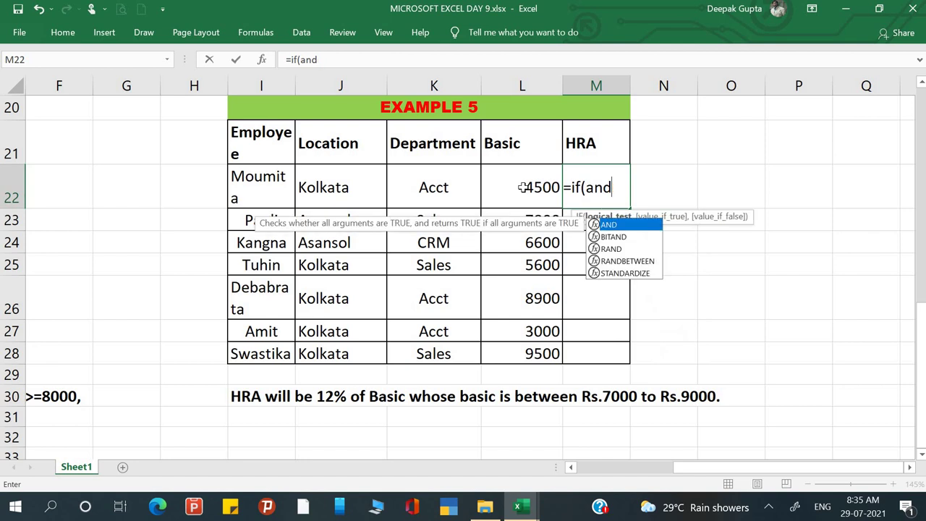
key(BackSpace)
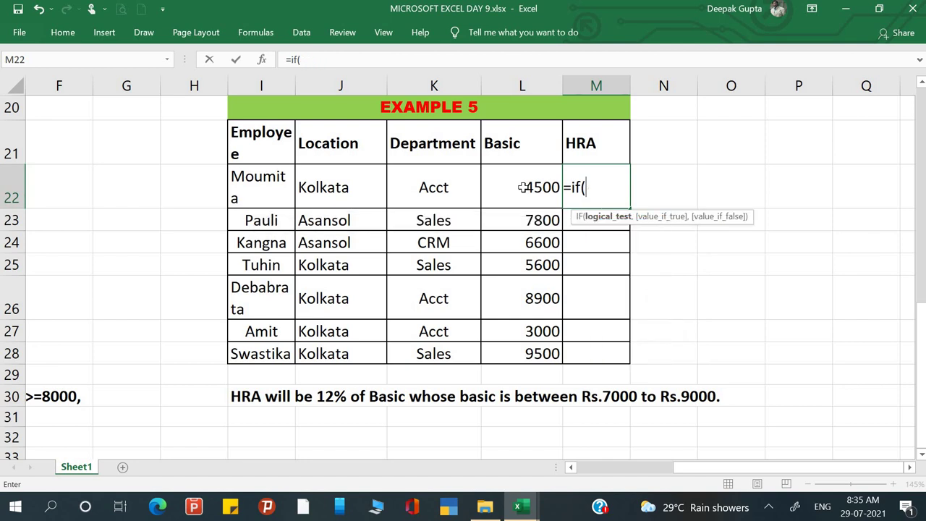
click(523, 188)
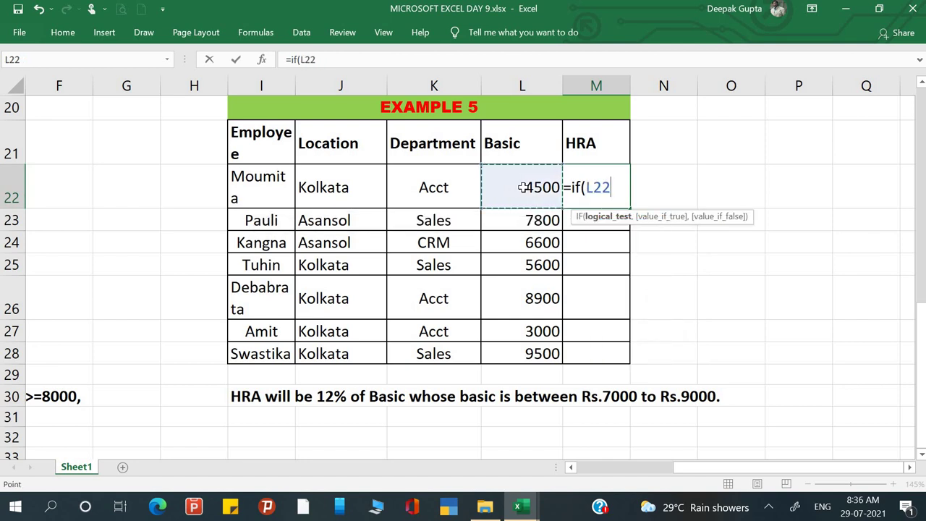
text(=)
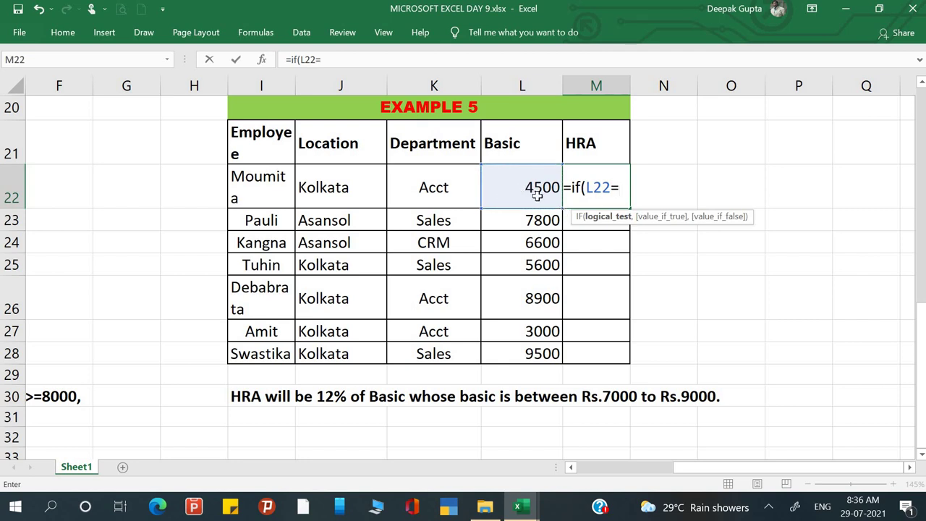
key(BackSpace)
key(BackSpace)
key(BackSpace)
key(BackSpace)
Step: Use the RANDBETWEEN function with 7000 as bottom and 9000 as top for the logical test of the M22 formula
text(bet)
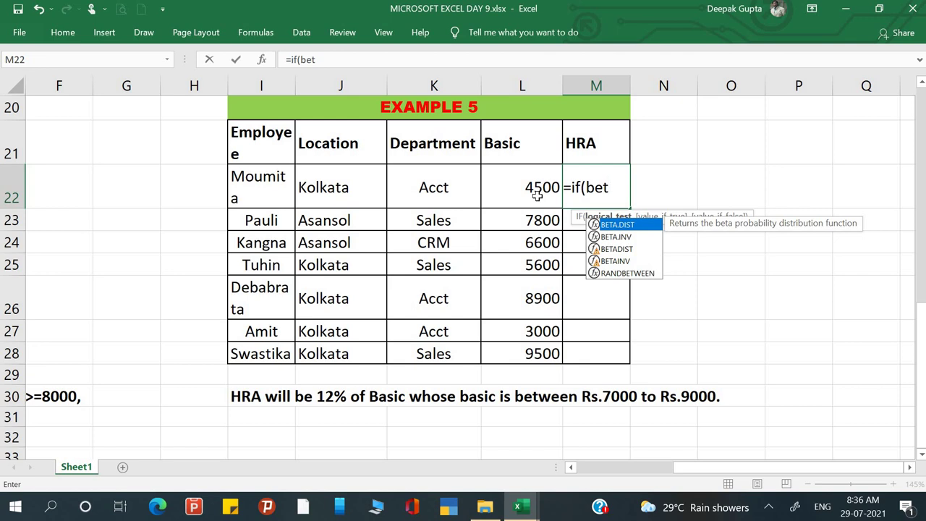
key(BackSpace)
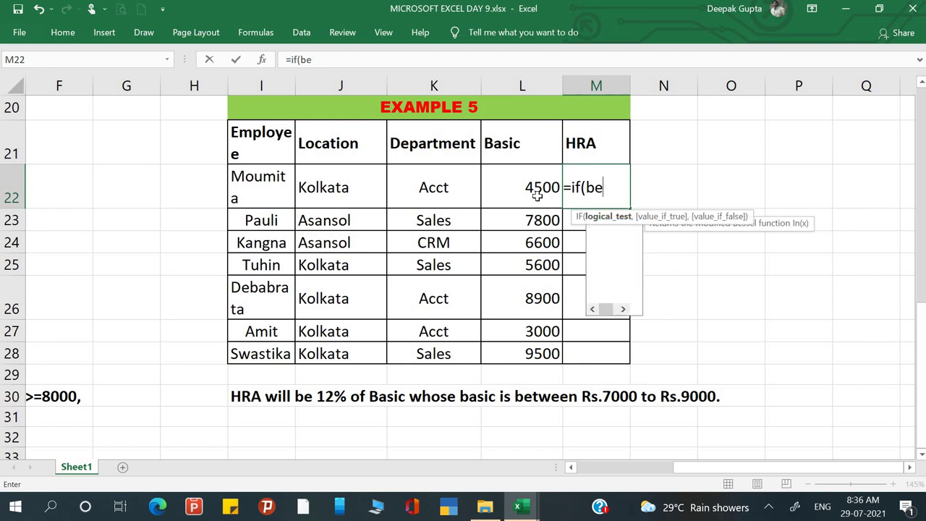
key(BackSpace)
key(BackSpace)
text(be)
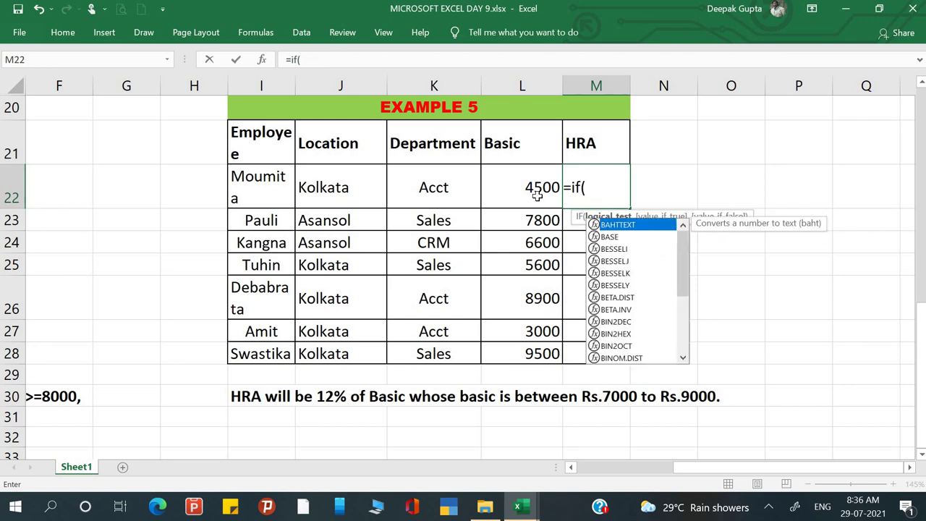
text(t)
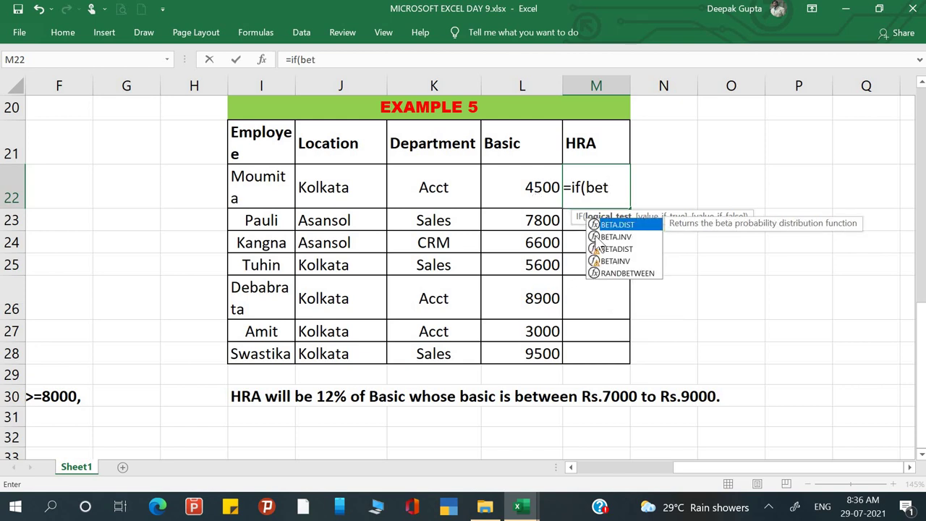
click(629, 273)
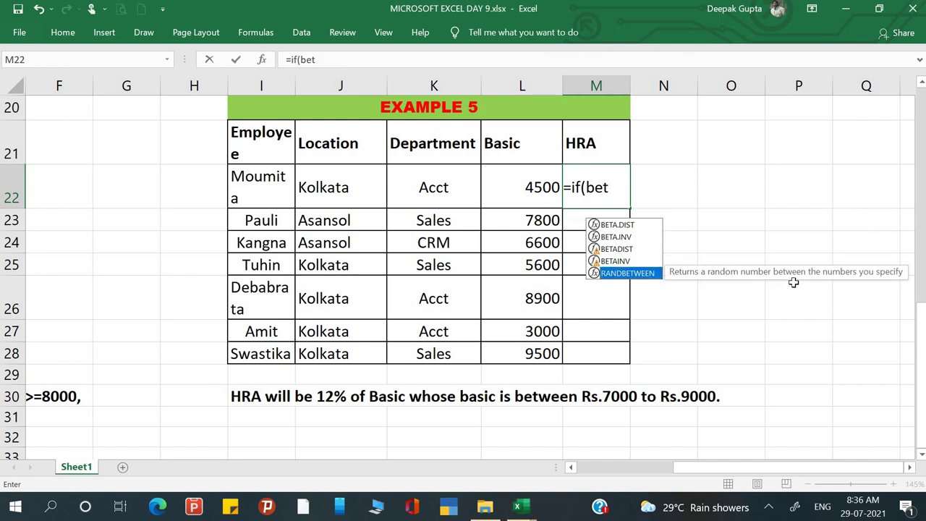
double_click(640, 275)
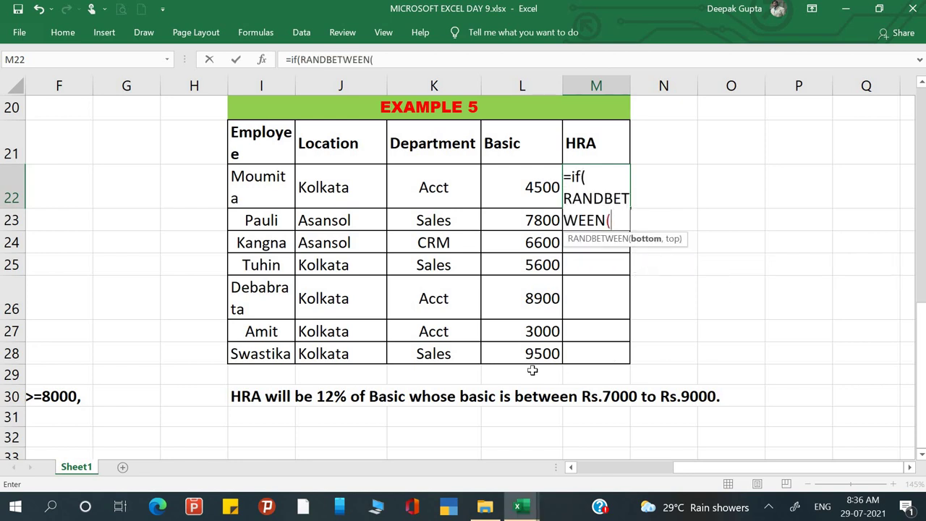
text(7000)
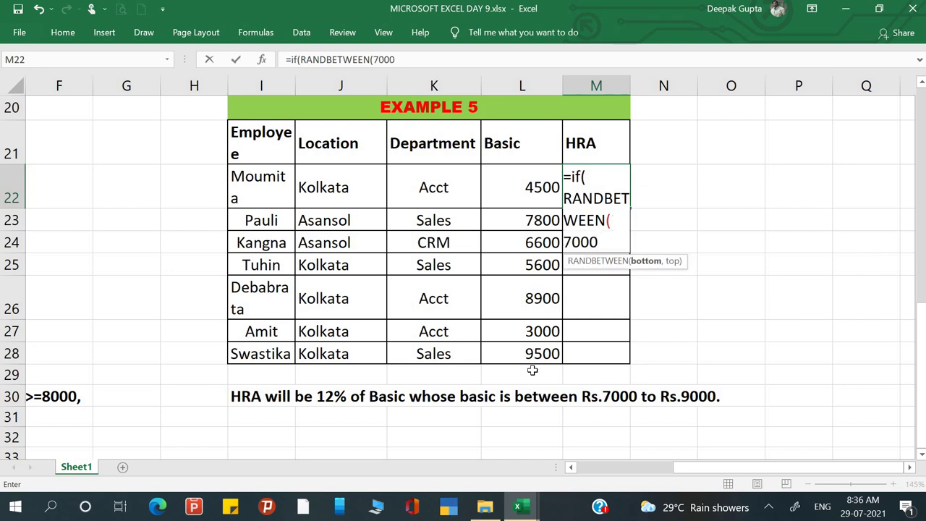
text(,9000)
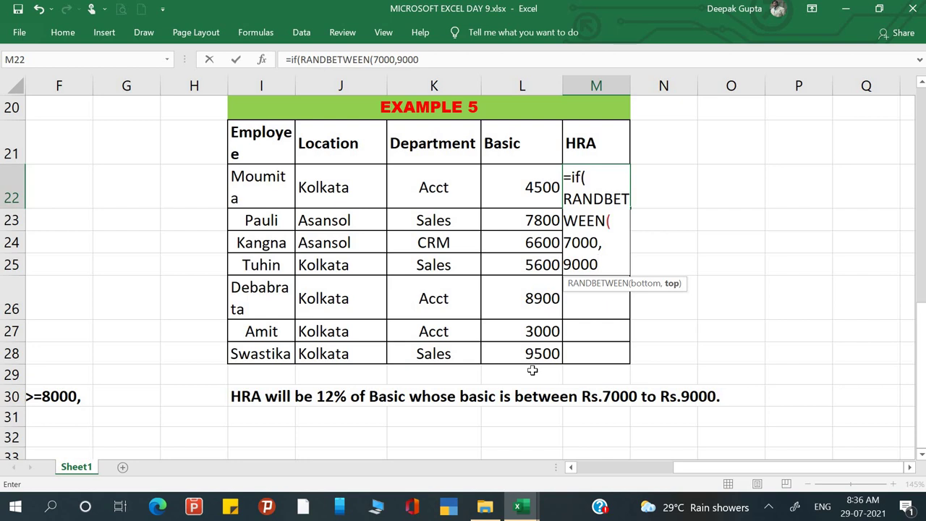
text(),)
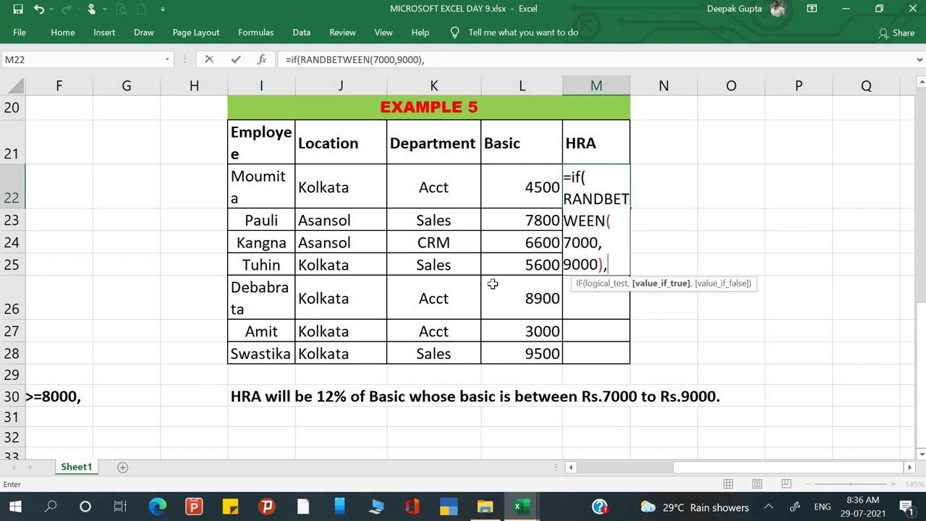
Step: Complete the M22 formula with L22*12% as the value if true and an empty string as the value if false
click(517, 193)
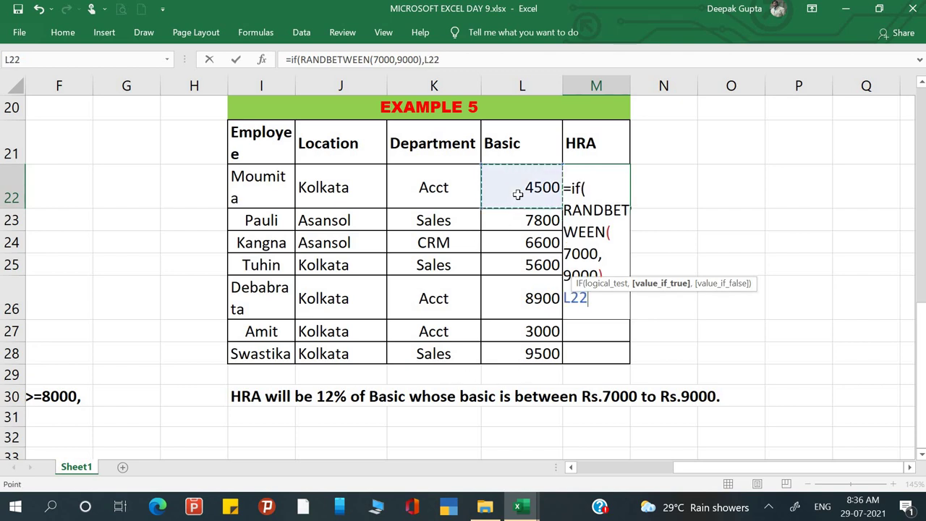
text(*12)
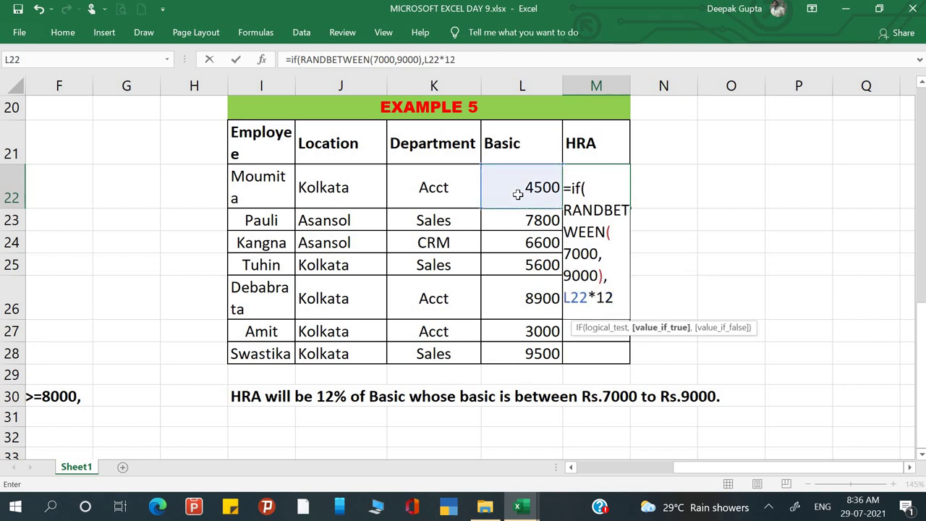
text(%,)
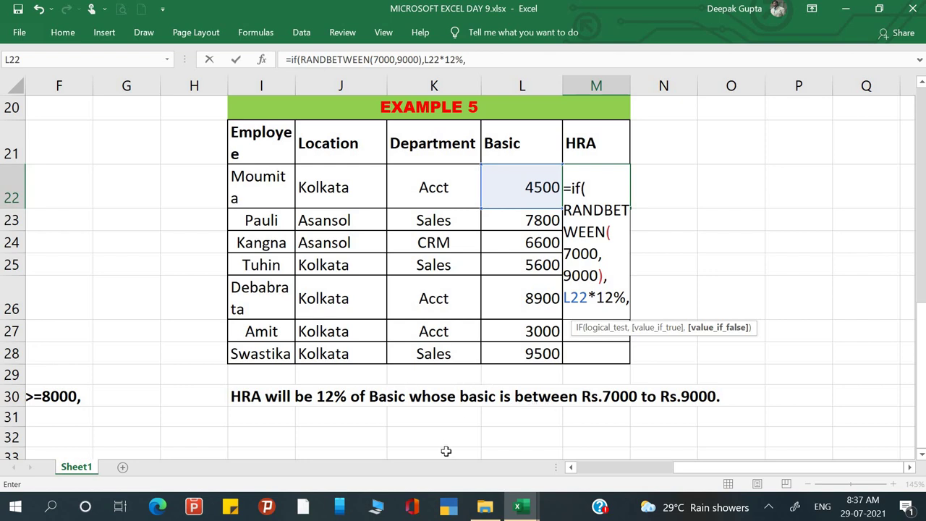
text("")
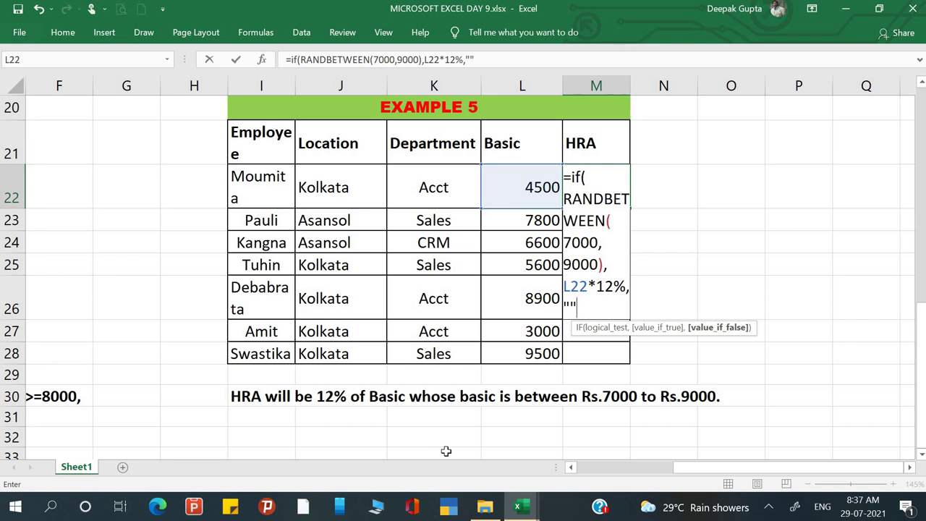
text())
key(Return)
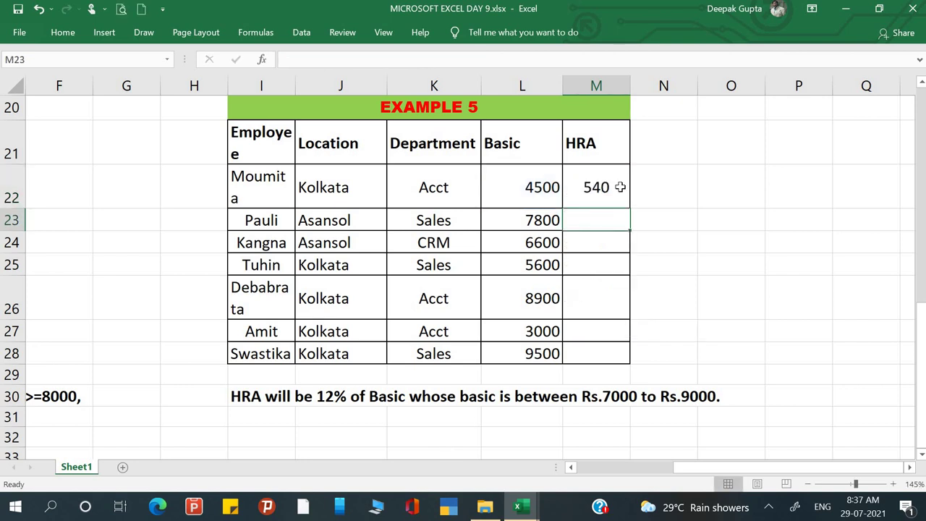
Step: Fill the M22 formula down the Example 5 HRA column to M28 and review the formula in M22
click(620, 187)
drag(628, 208, 613, 368)
click(694, 315)
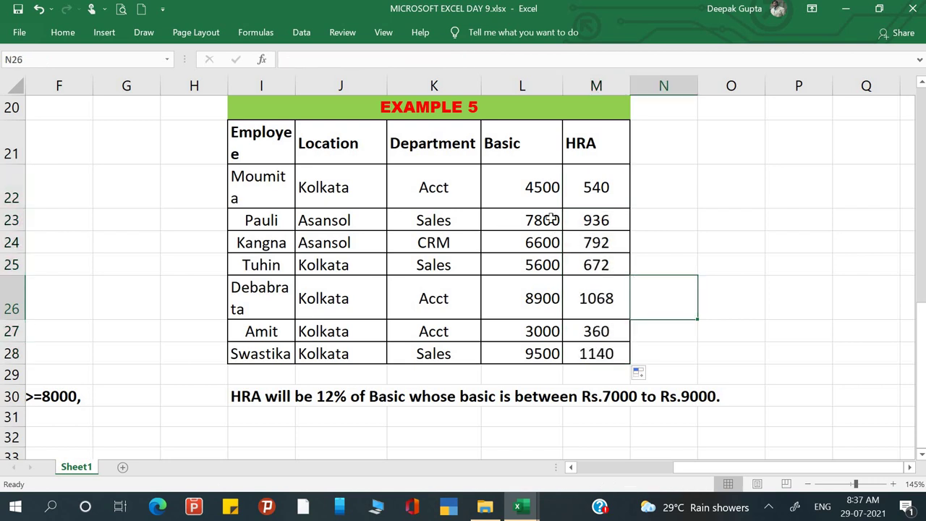
click(603, 188)
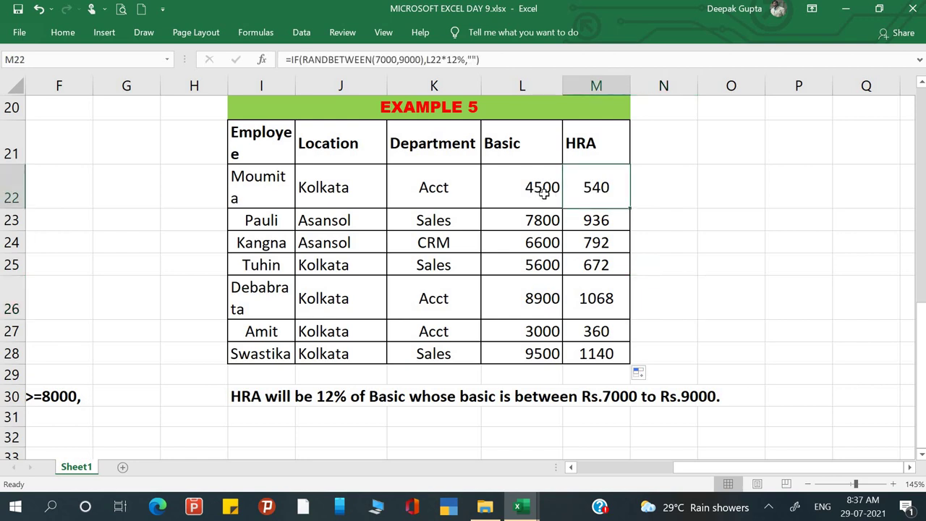
Step: Examine the M22 formula against the Example 5 HRA condition and compare it with the neighbouring Example 4 table
double_click(589, 194)
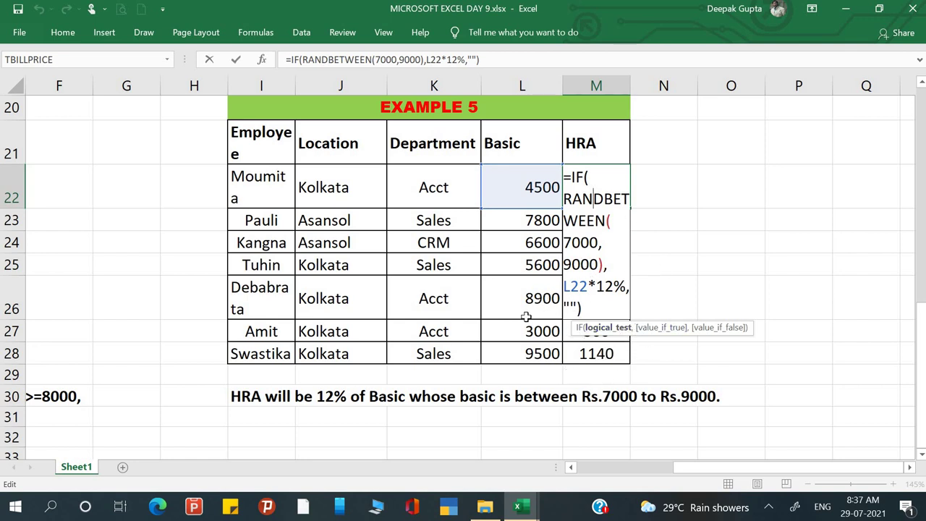
scroll(590, 343, down, 2)
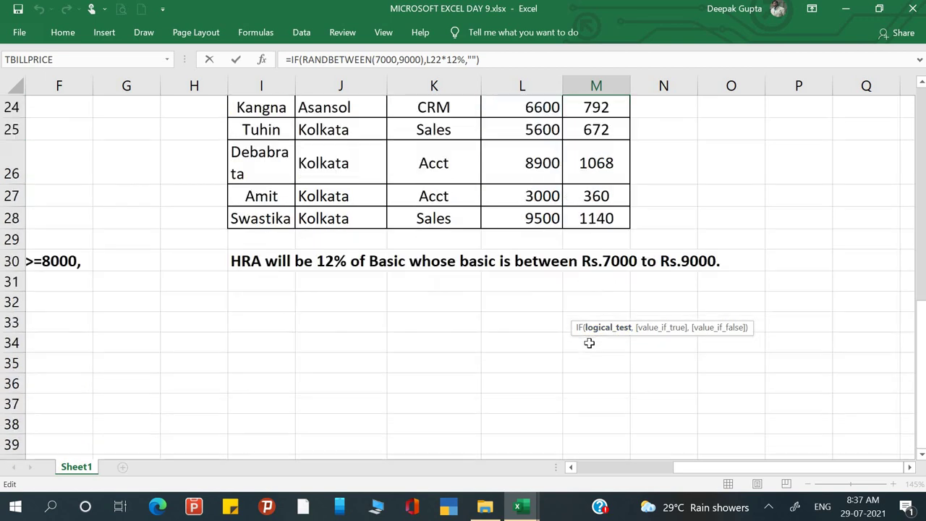
scroll(590, 343, left, 3)
scroll(589, 343, up, 4)
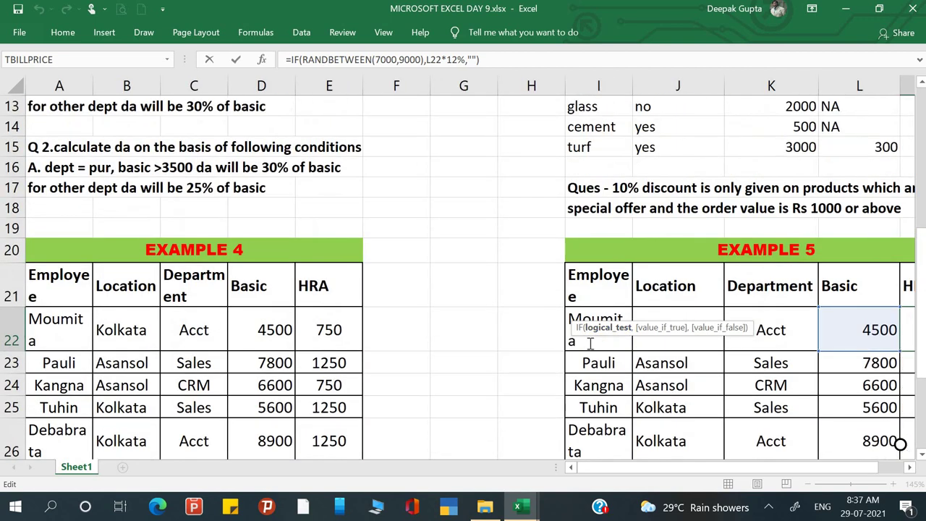
scroll(589, 344, right, 3)
scroll(591, 345, down, 1)
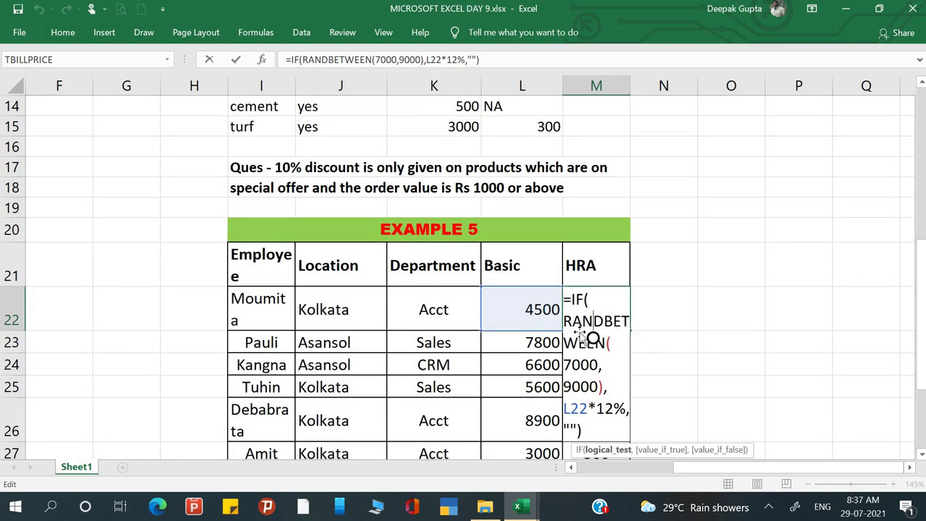
key(ctrl+Return)
click(724, 309)
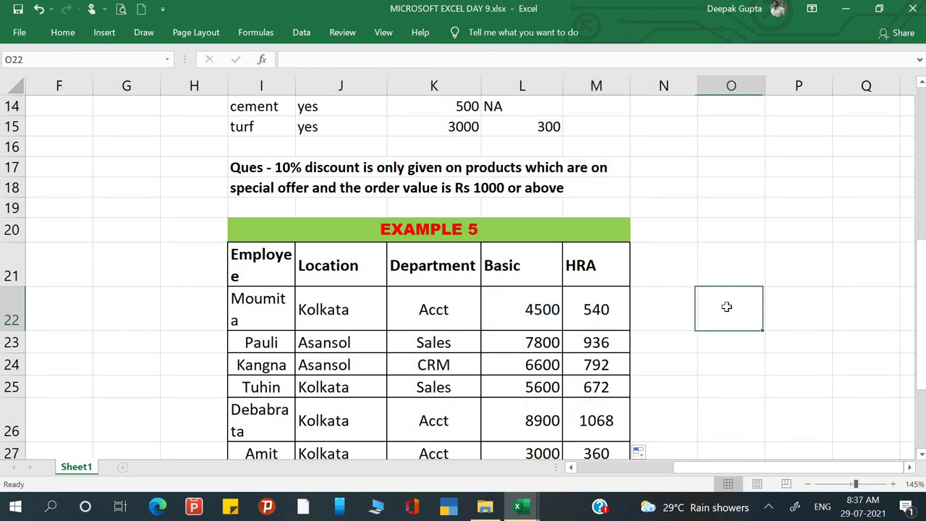
Step: Inspect the RANDBETWEEN arguments 7000 and 9000 in the M22 formula and check the HRA results in M22:M28
double_click(602, 309)
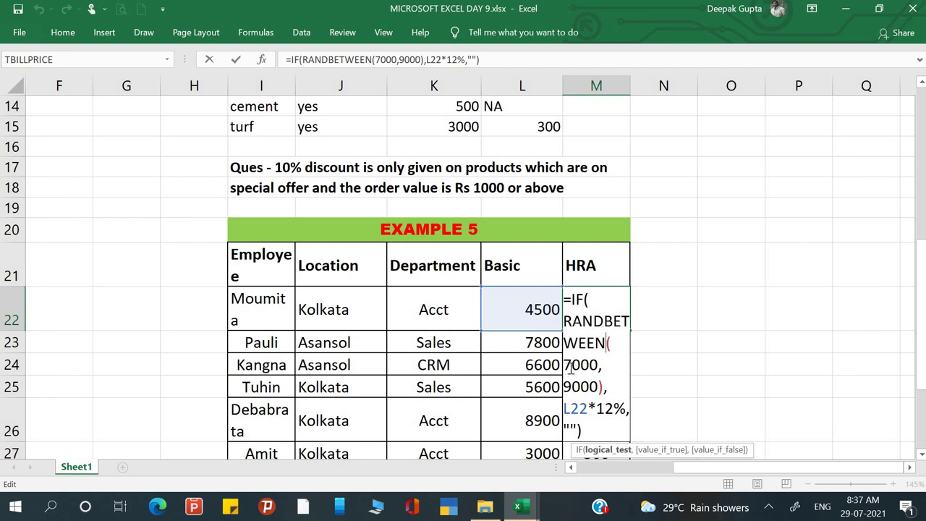
double_click(572, 365)
drag(566, 388, 598, 387)
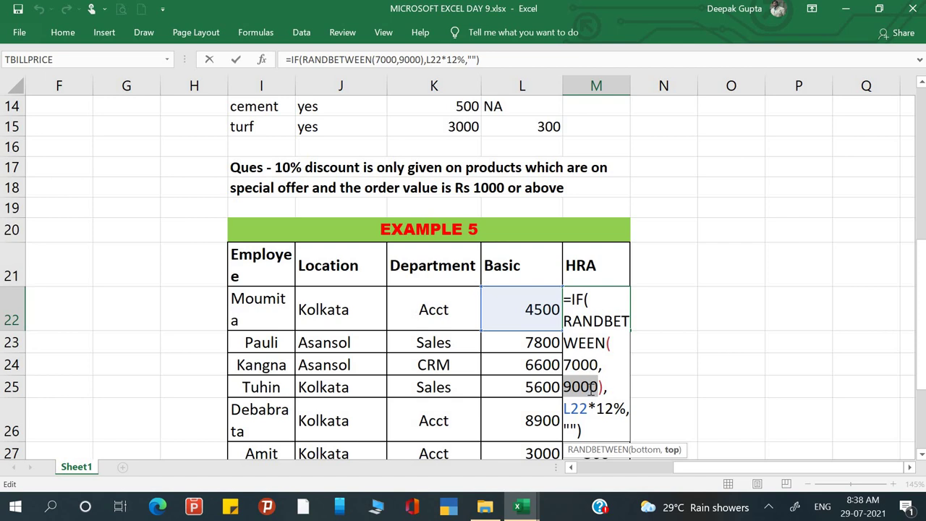
key(ctrl+Return)
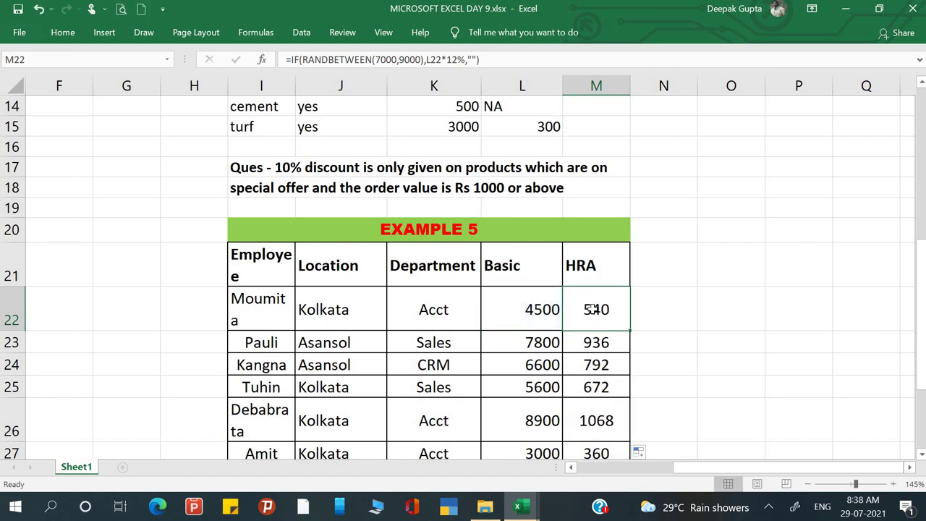
drag(581, 377, 582, 411)
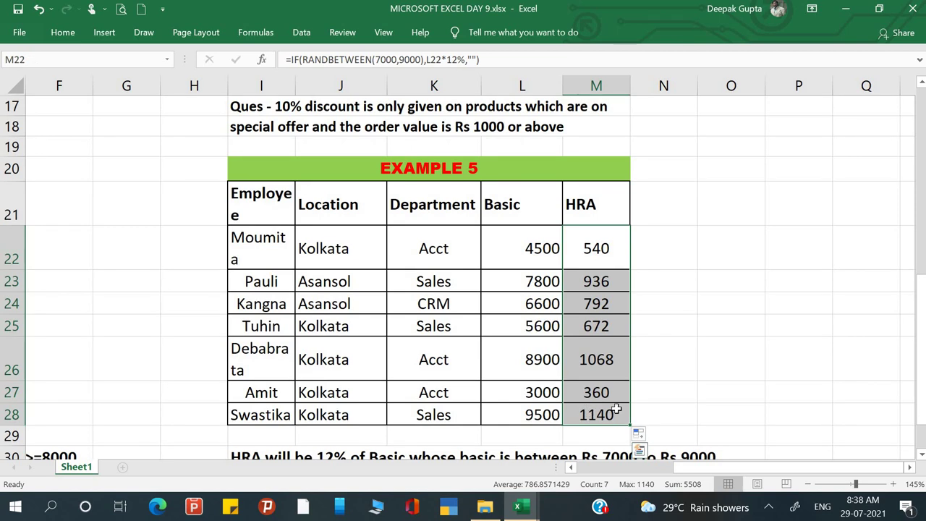
click(658, 378)
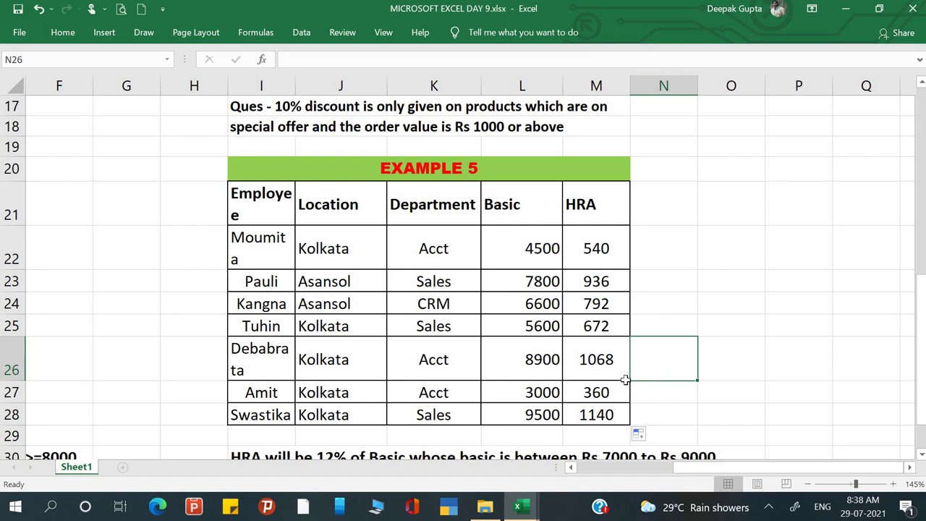
Step: Clear the formulas from the Example 5 HRA cells M22:M28
scroll(590, 364, down, 1)
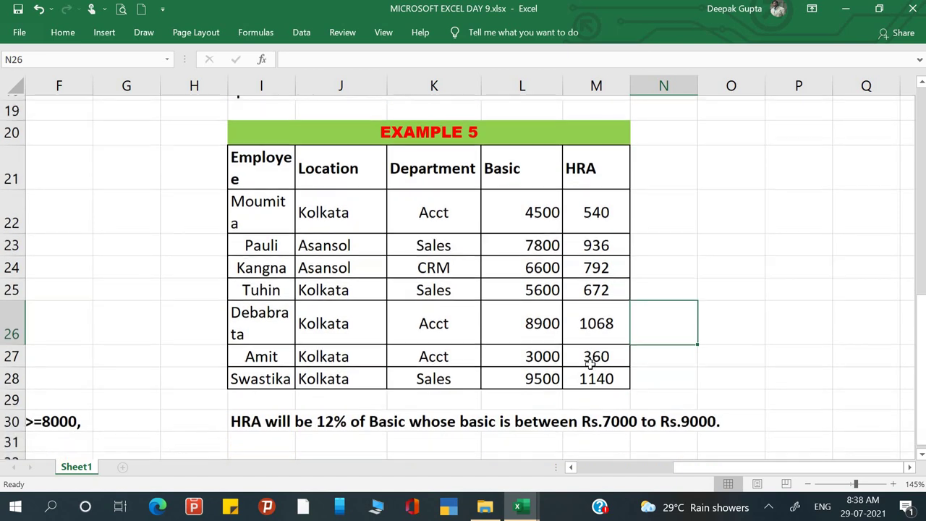
drag(596, 207, 586, 367)
key(Delete)
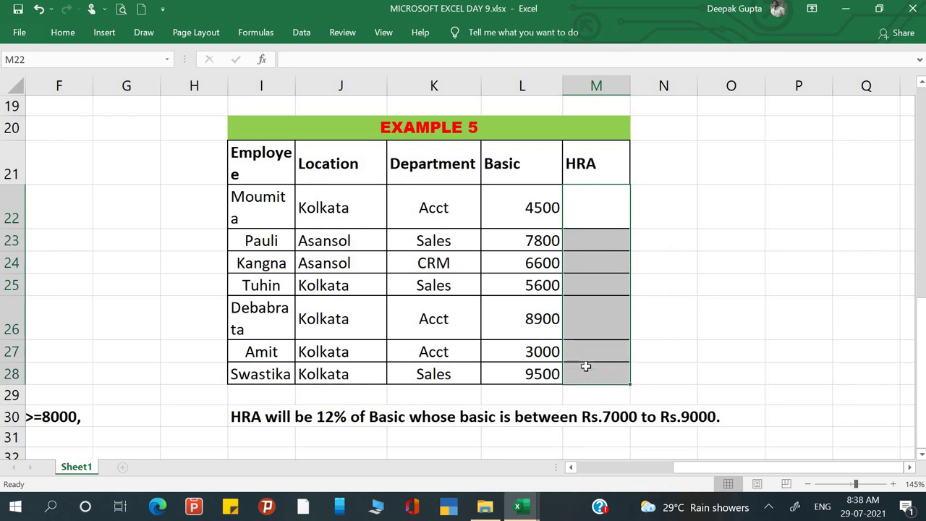
click(661, 321)
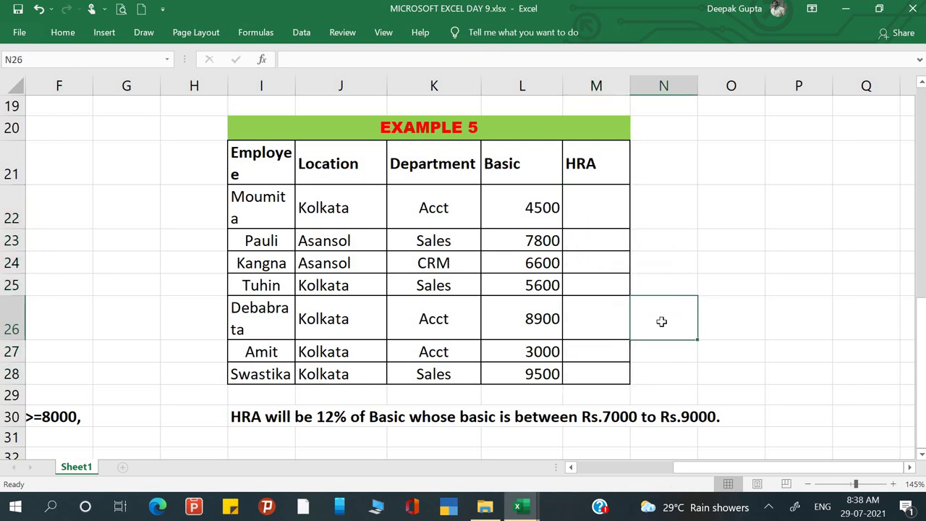
scroll(661, 321, up, 1)
scroll(662, 321, down, 1)
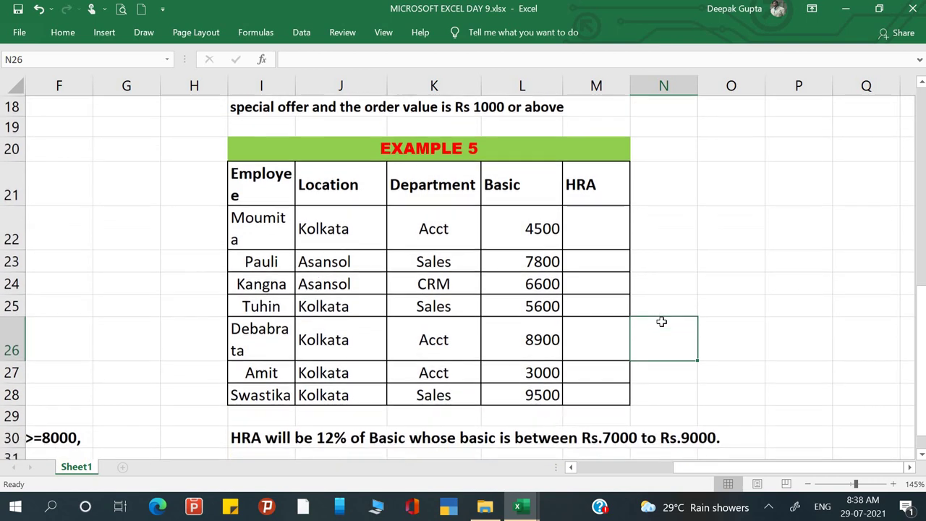